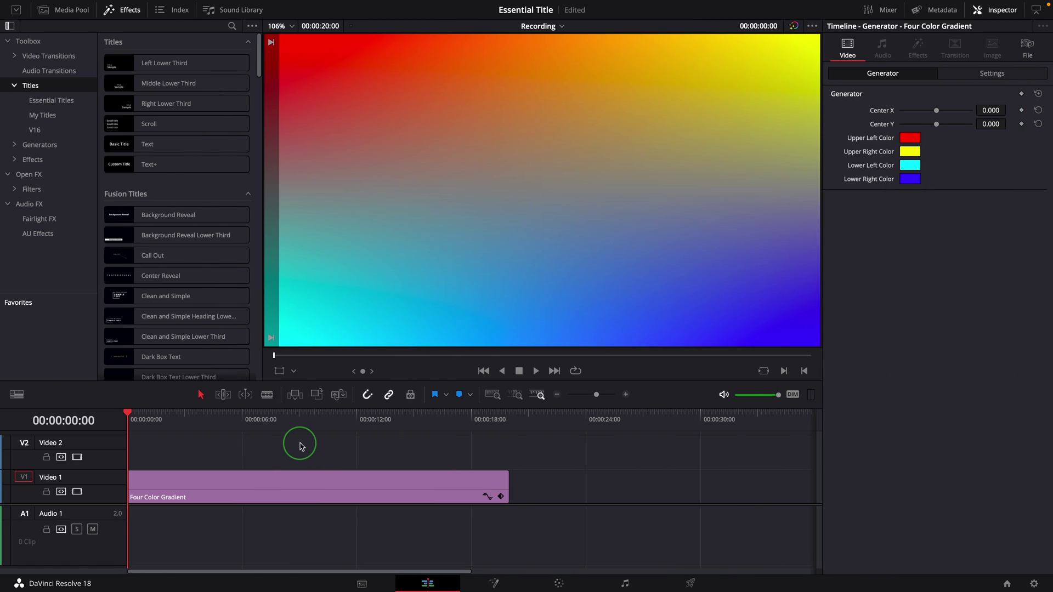
- Add the Essential Title template to V2 above the gradient and park the playhead at 00:00:02:11
click(60, 103)
click(125, 124)
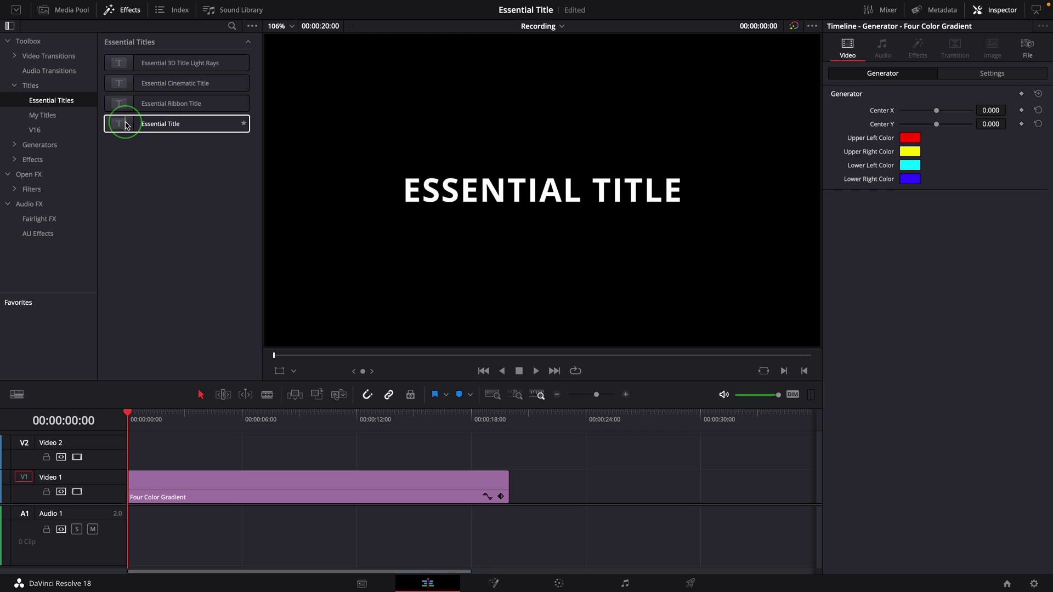
drag(125, 125, 174, 459)
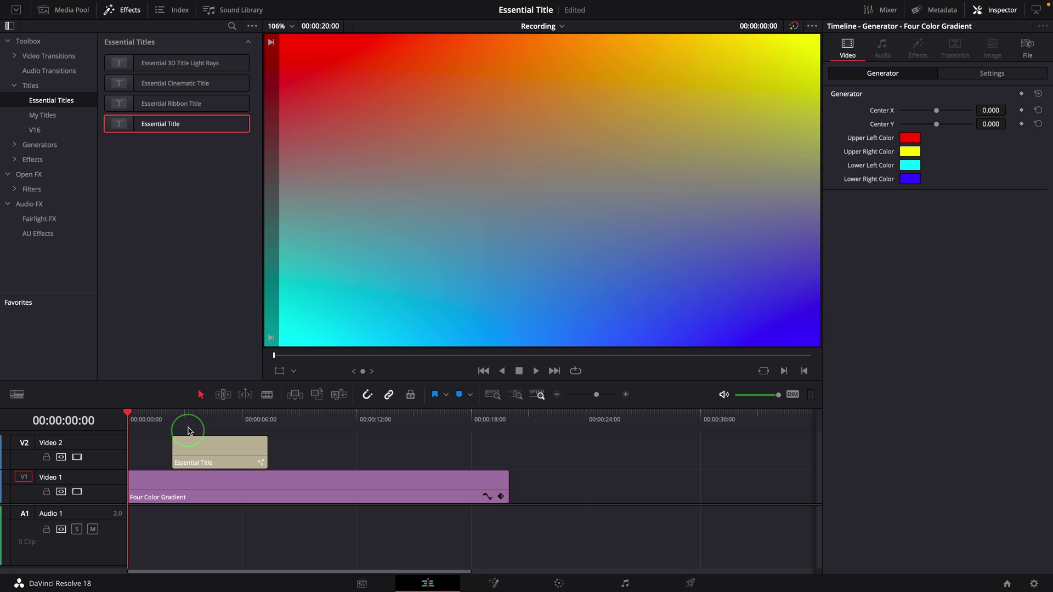
click(198, 457)
click(175, 418)
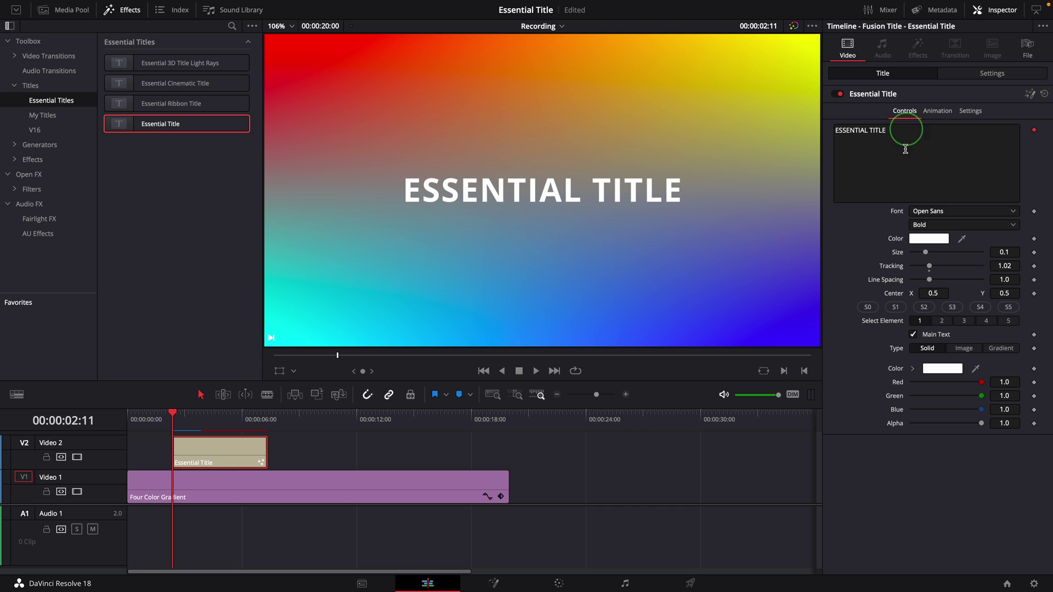
- Widen the title's letter tracking to 1.102
click(937, 110)
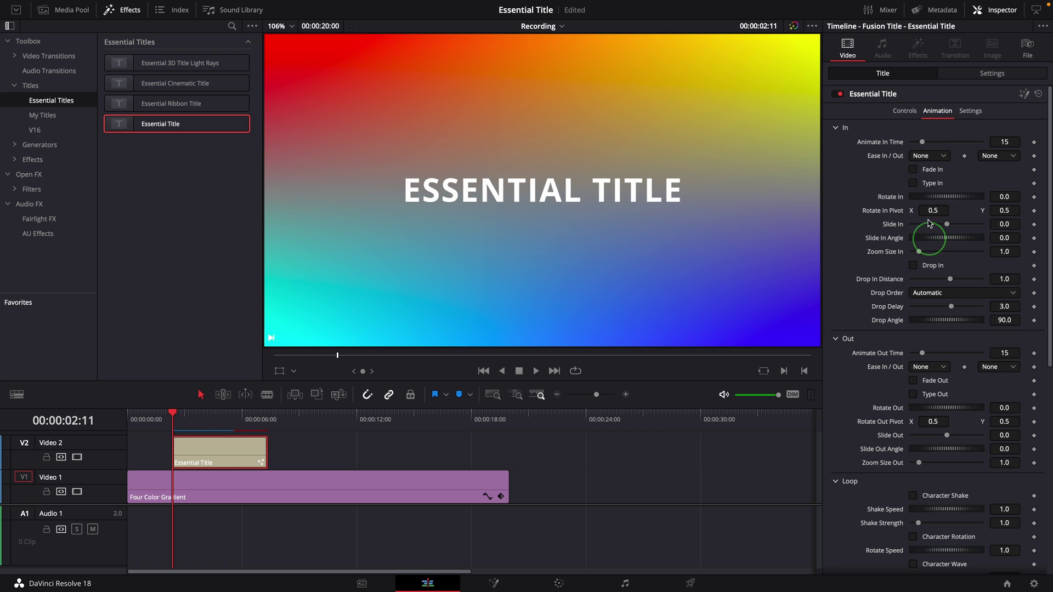
click(901, 112)
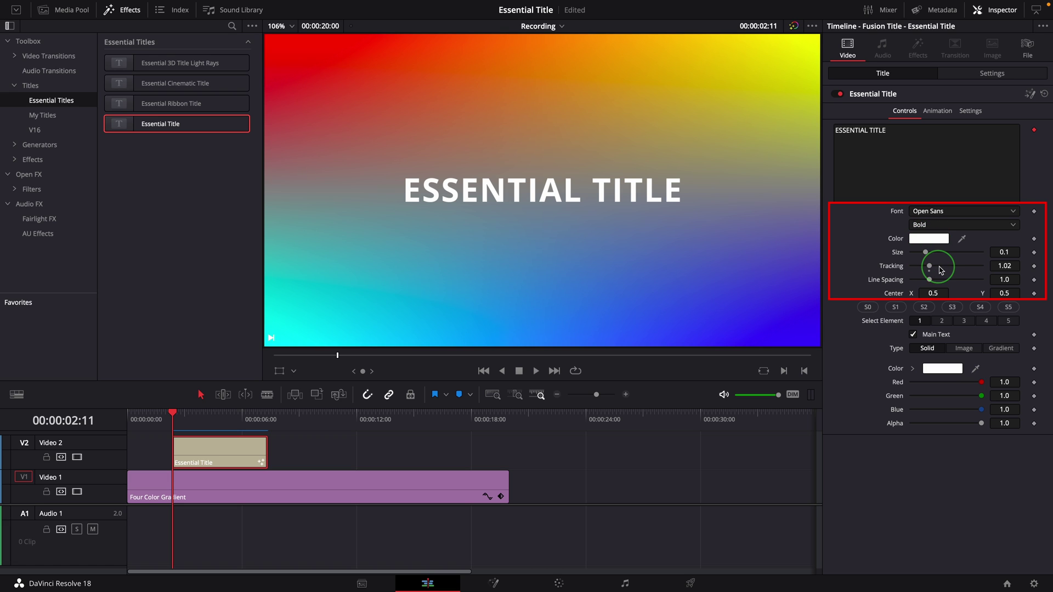
drag(931, 266, 933, 271)
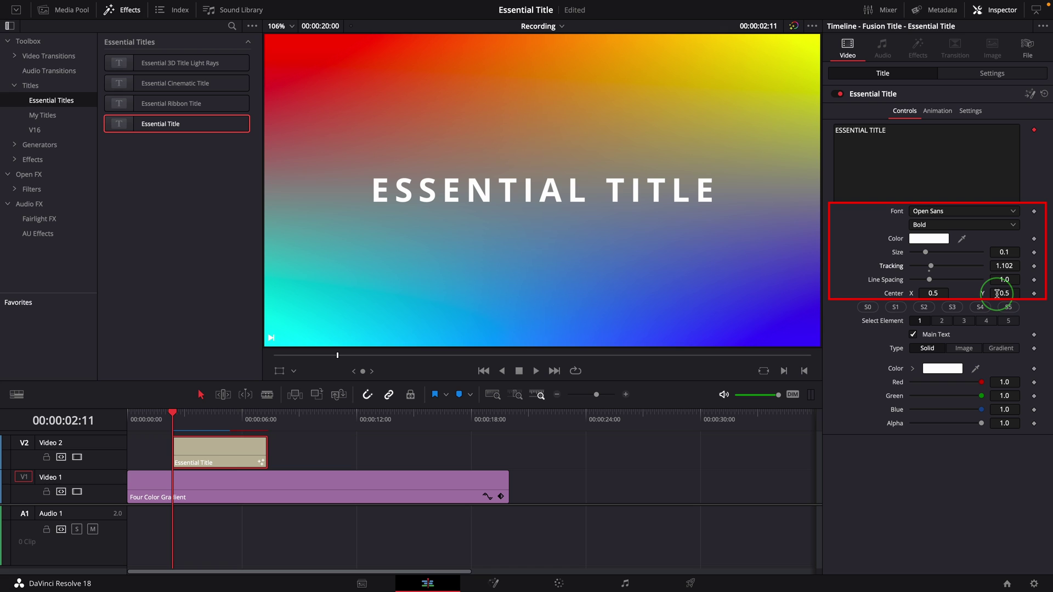
- Move the title with the Fusion Overlay handle, then reset Center to 0.5, 0.5
click(279, 371)
click(294, 370)
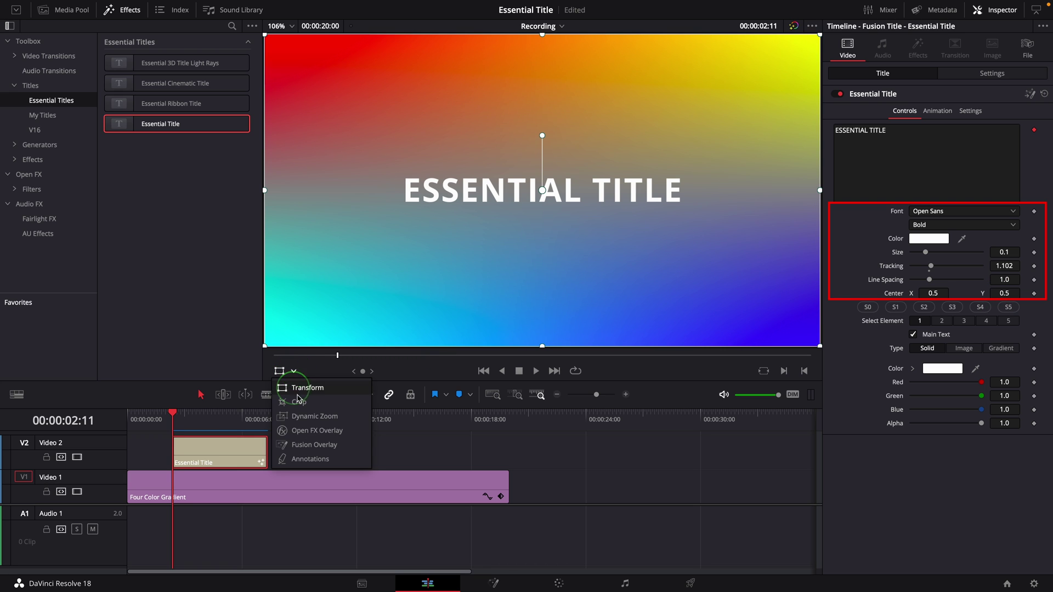
click(312, 447)
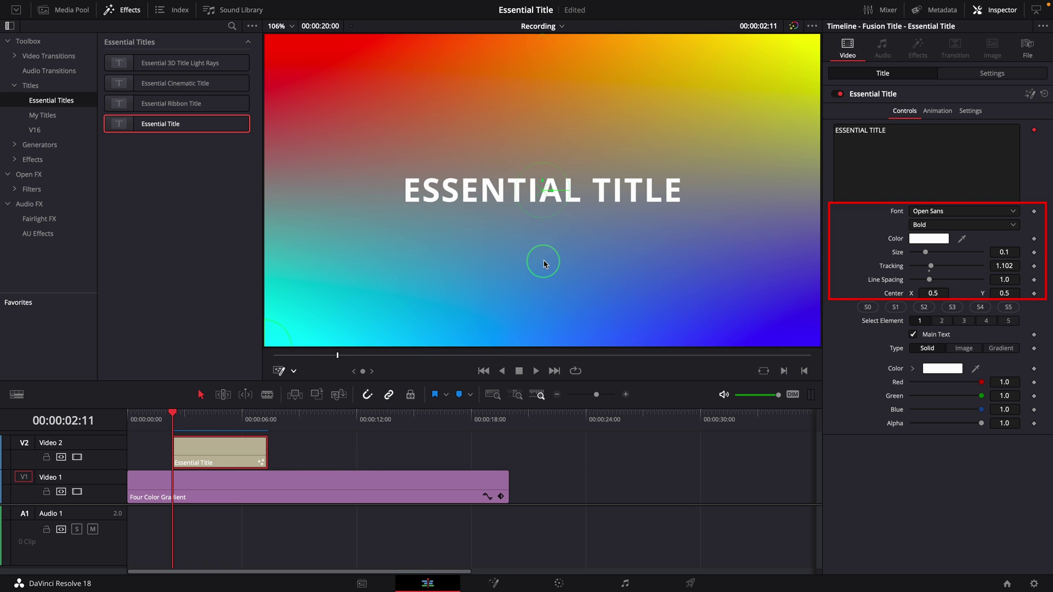
drag(543, 194, 479, 128)
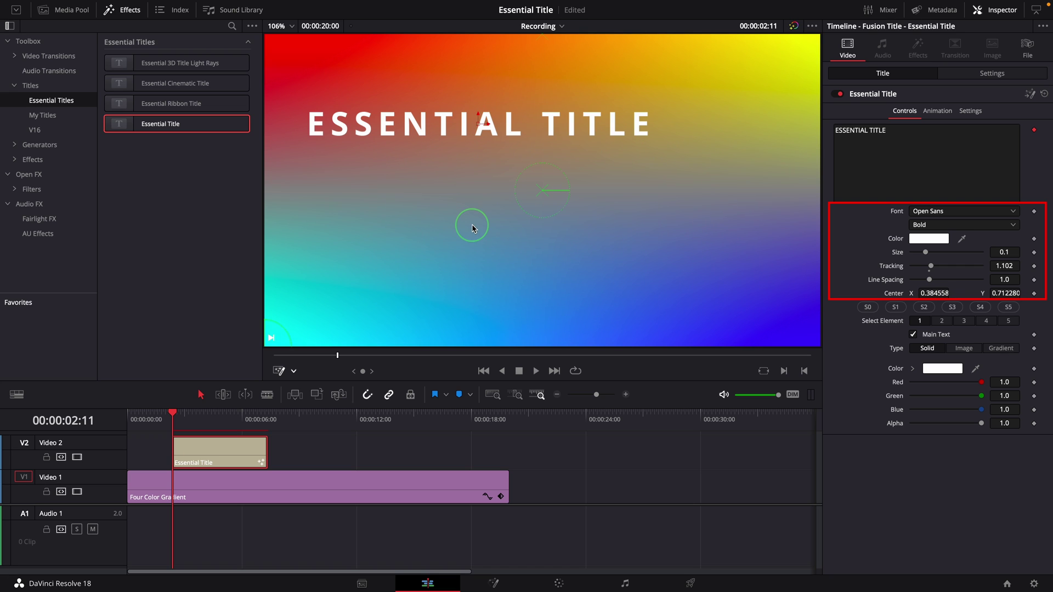
double_click(894, 296)
- Preview style presets S1–S4, then apply S5 for an orange background box (R 1.0, G 0.4, B 0.0)
click(1008, 308)
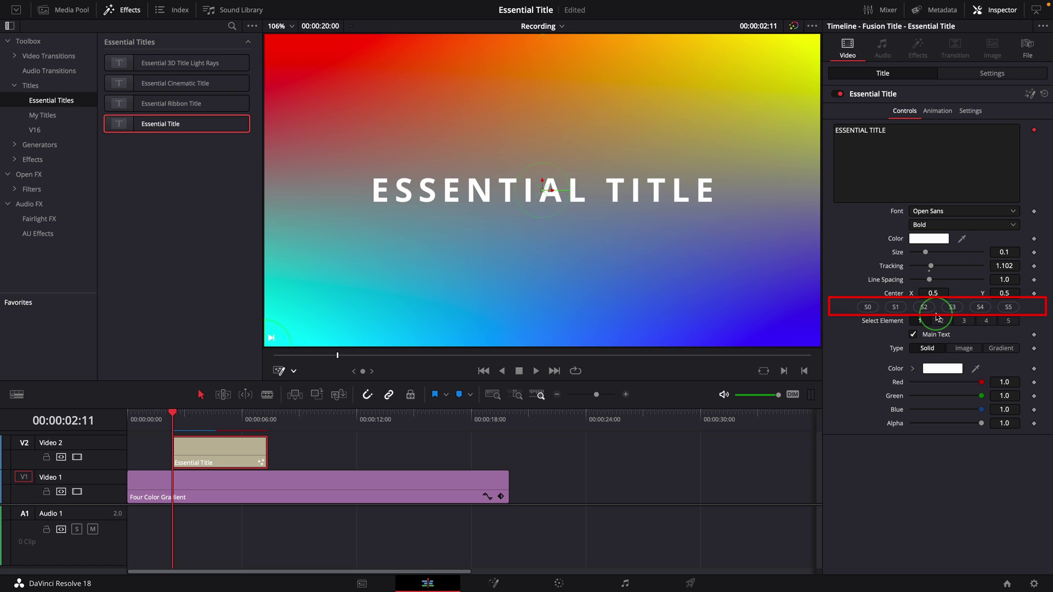
click(869, 309)
click(897, 308)
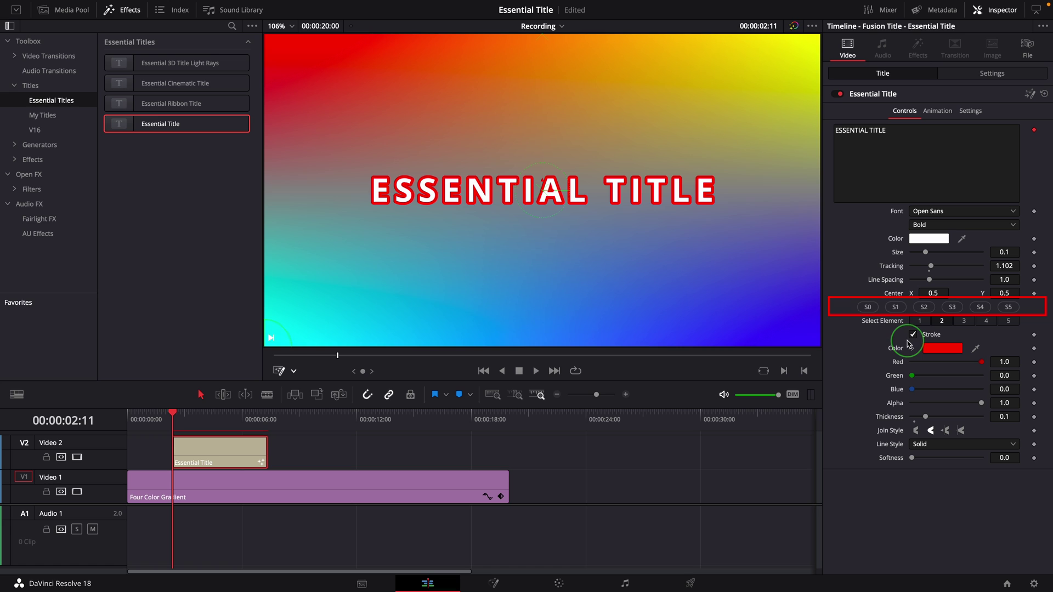
click(925, 307)
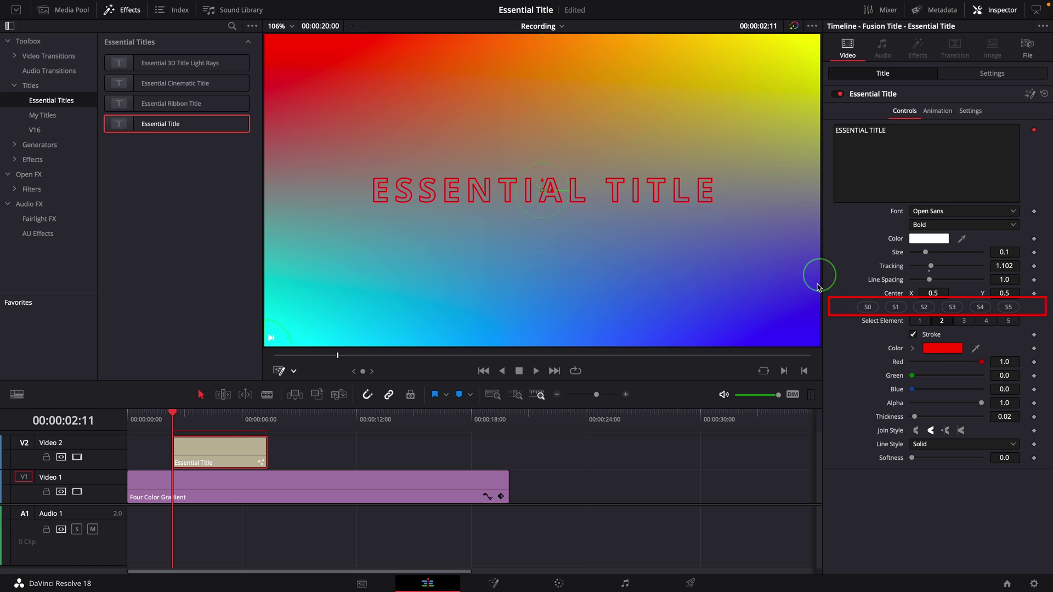
click(953, 308)
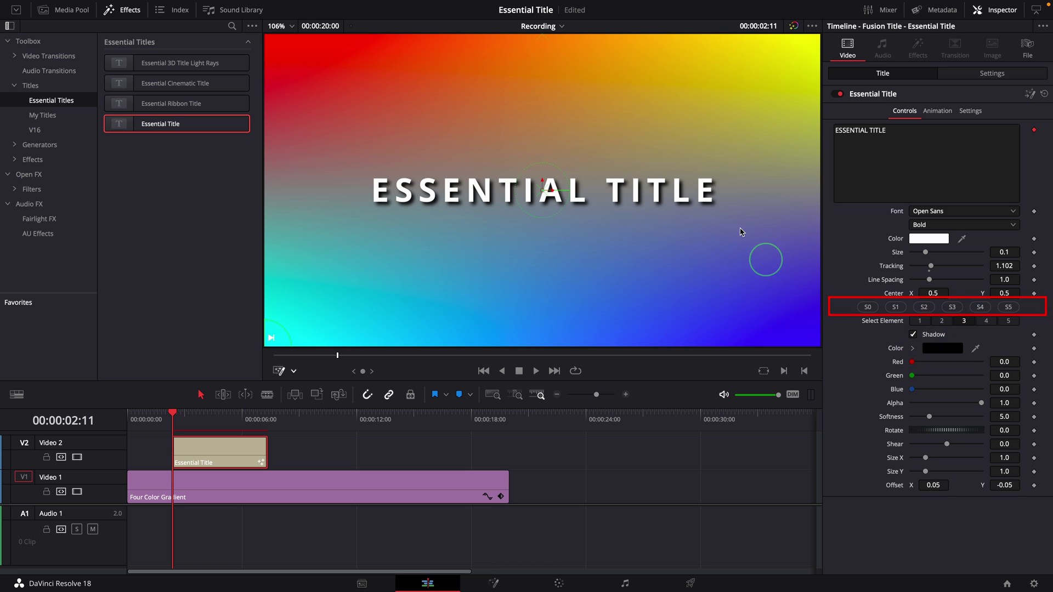
click(981, 308)
click(722, 192)
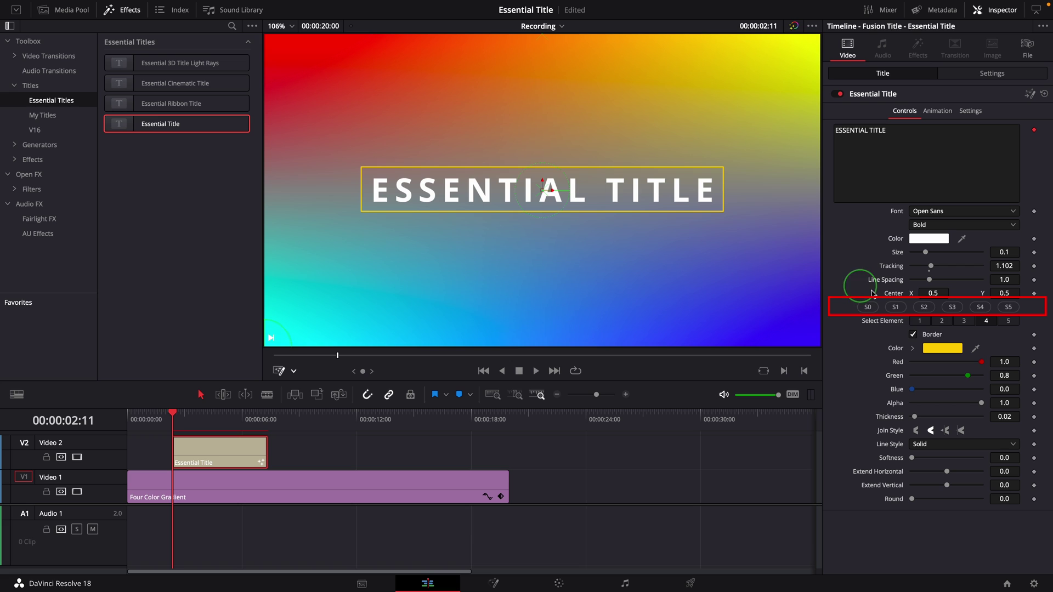
click(1009, 308)
click(760, 269)
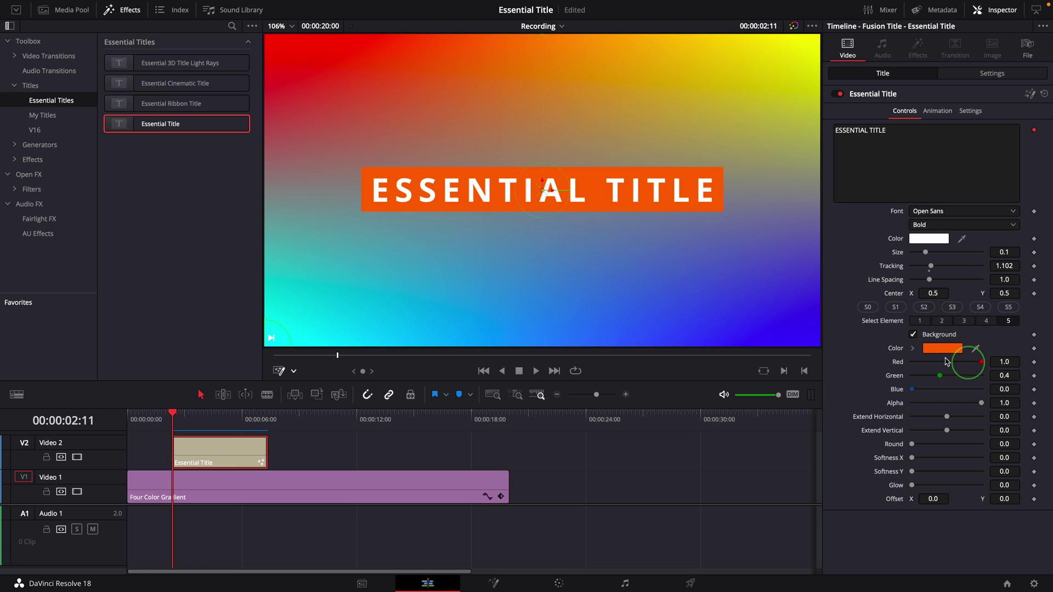
- Return to plain S0 text and fill the letters with the star_6sides brush image
click(868, 308)
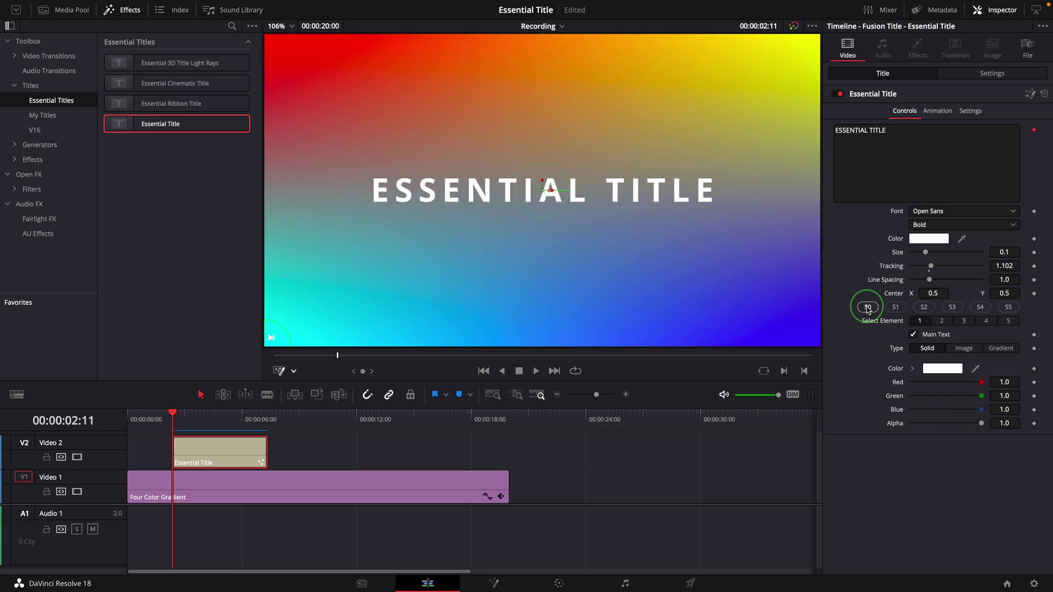
click(964, 348)
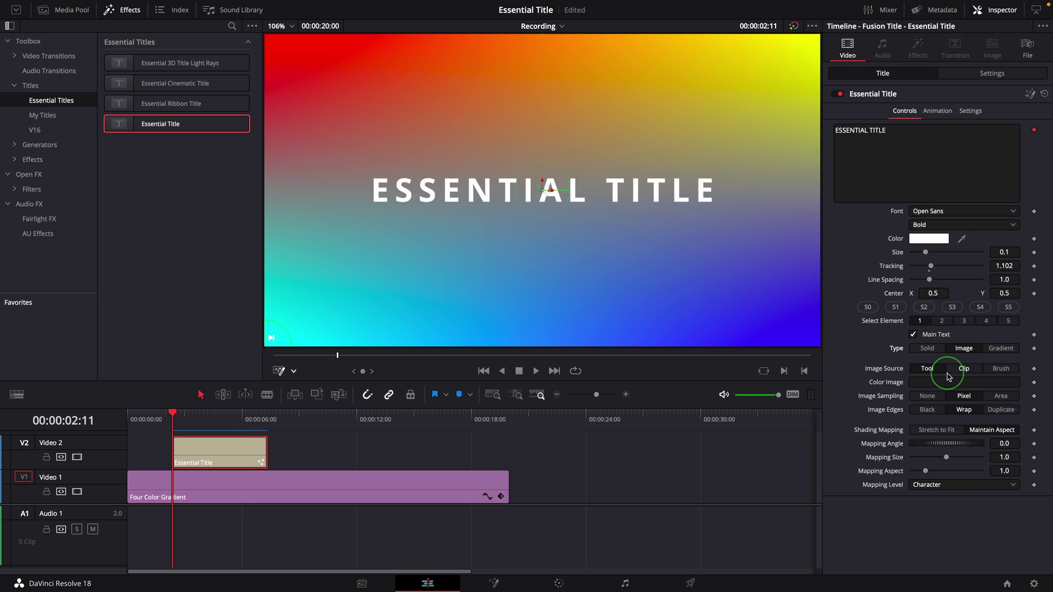
click(959, 369)
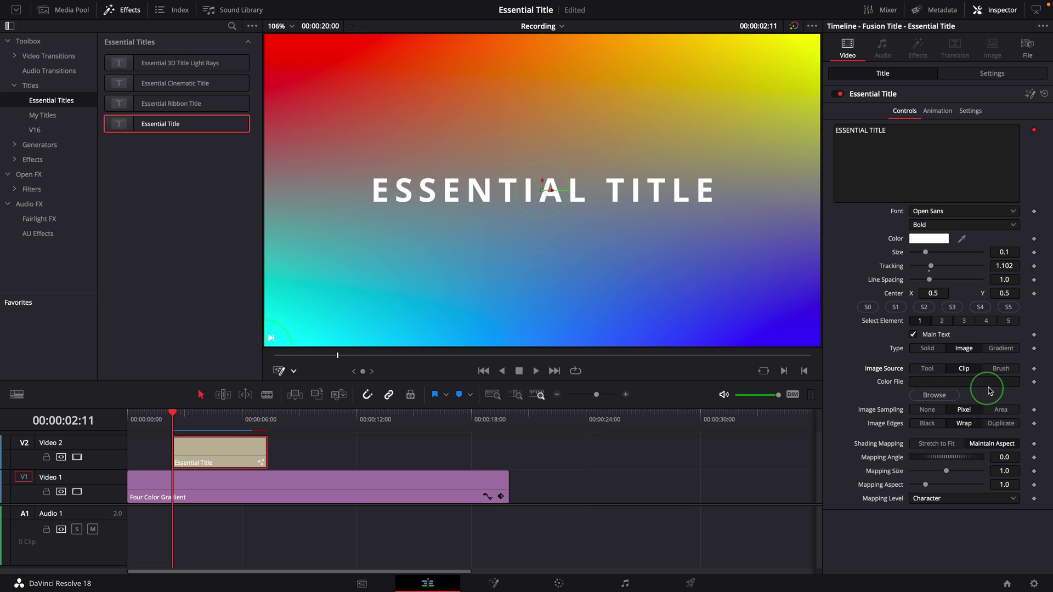
click(1000, 367)
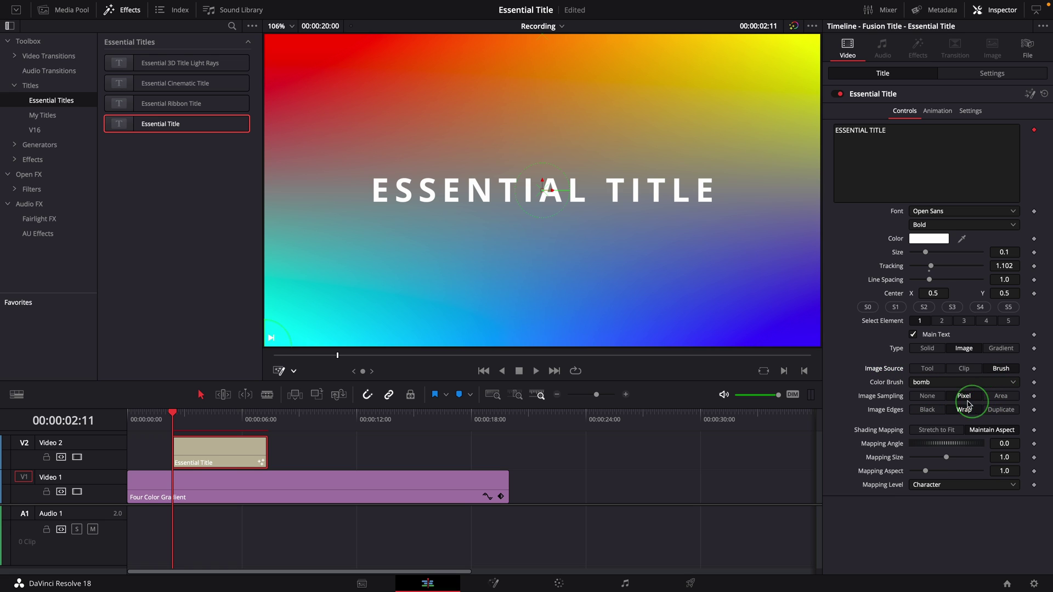
click(947, 382)
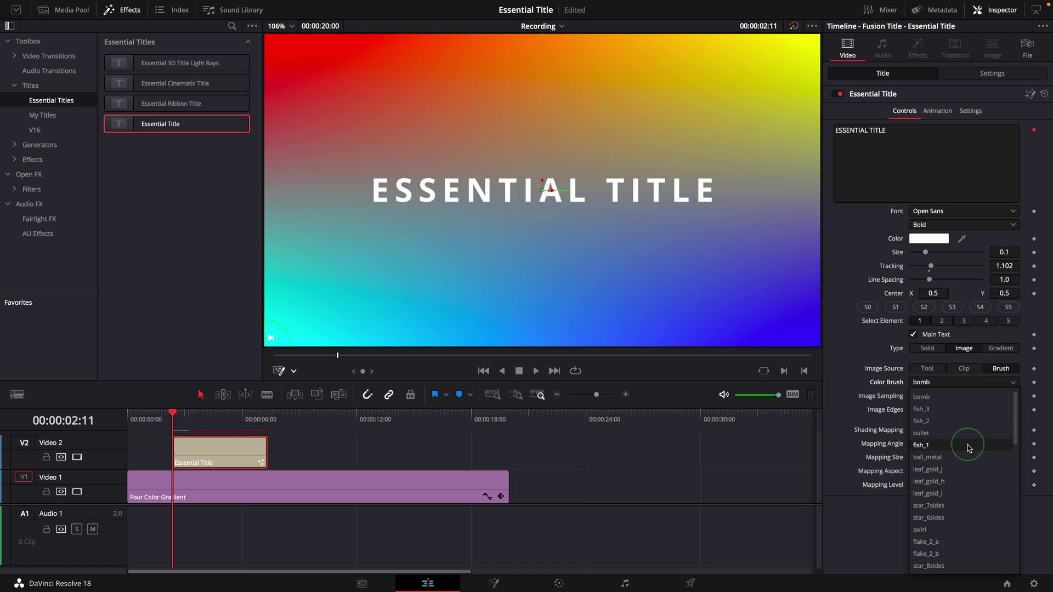
scroll(954, 461, down, 1)
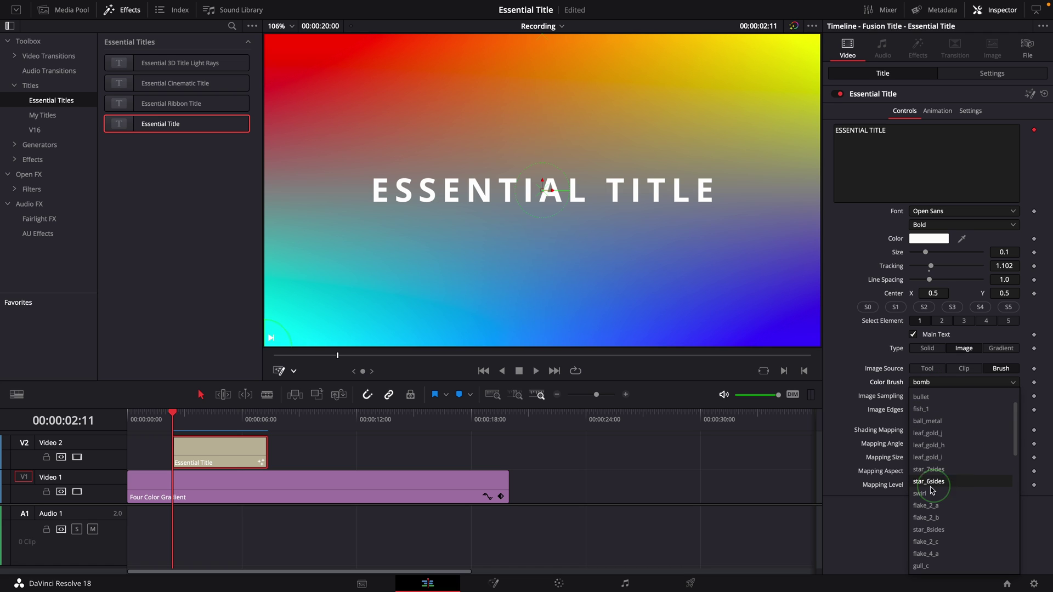
click(928, 485)
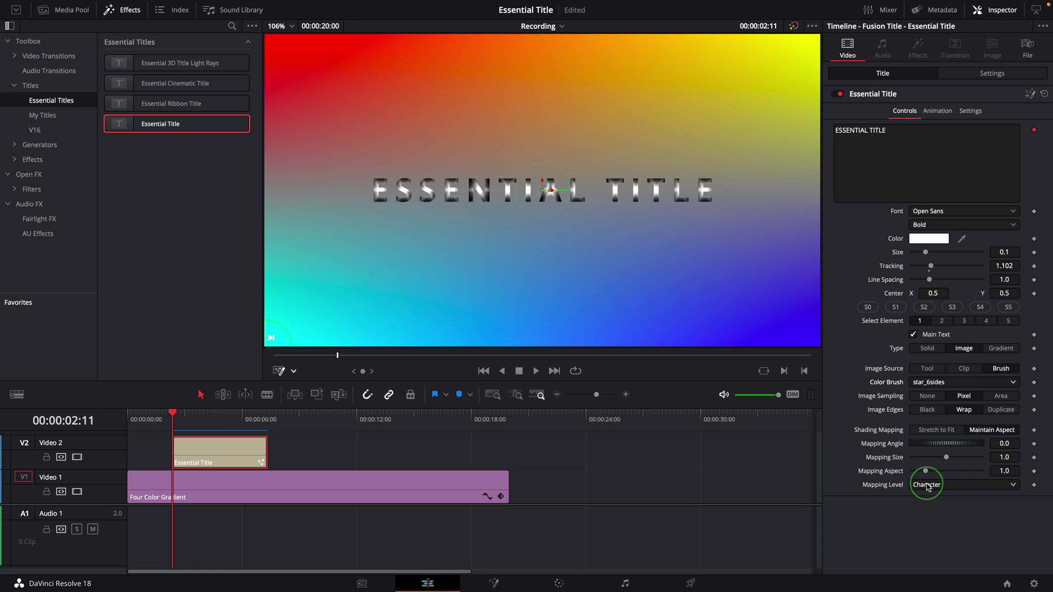
- Map the brush texture per Line at angle 47, size 0.724 and aspect 1.693
click(935, 485)
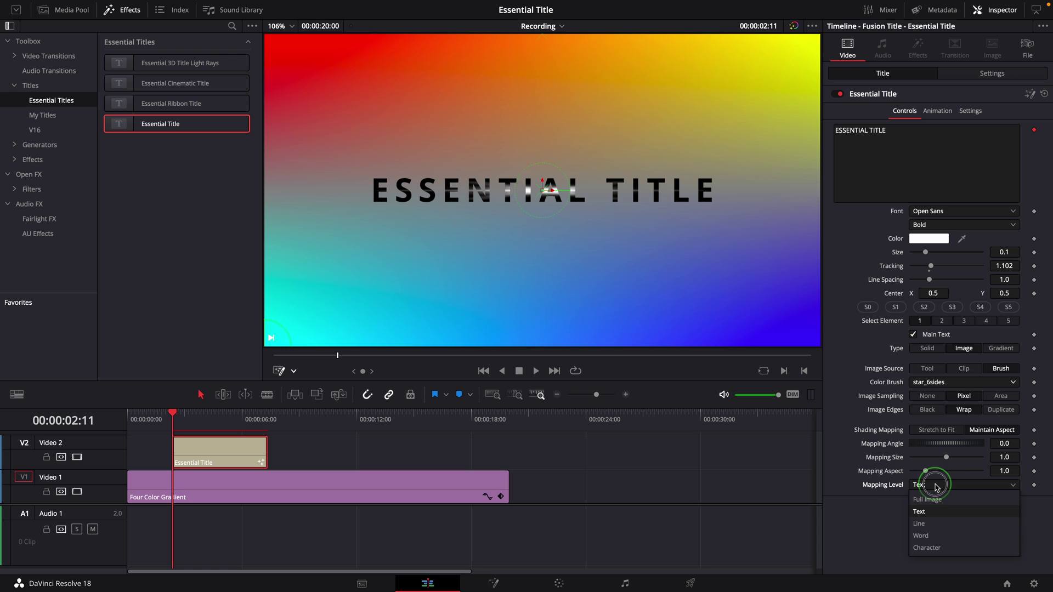
click(930, 521)
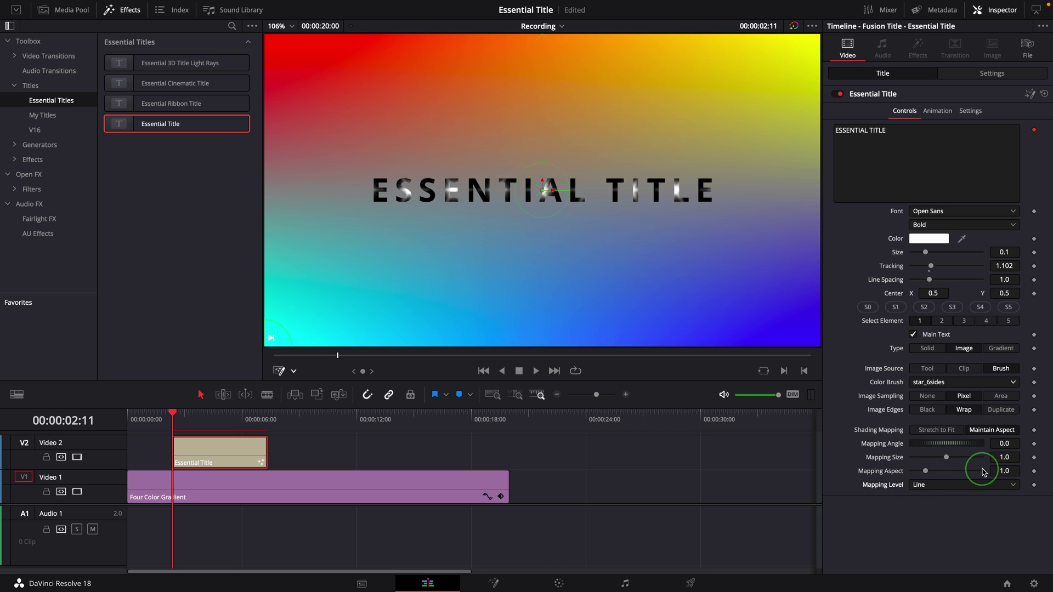
mouse_move(926, 471)
mouse_down()
mouse_move(911, 473)
mouse_move(935, 473)
mouse_move(944, 444)
mouse_move(958, 443)
mouse_move(928, 472)
mouse_move(938, 472)
mouse_up()
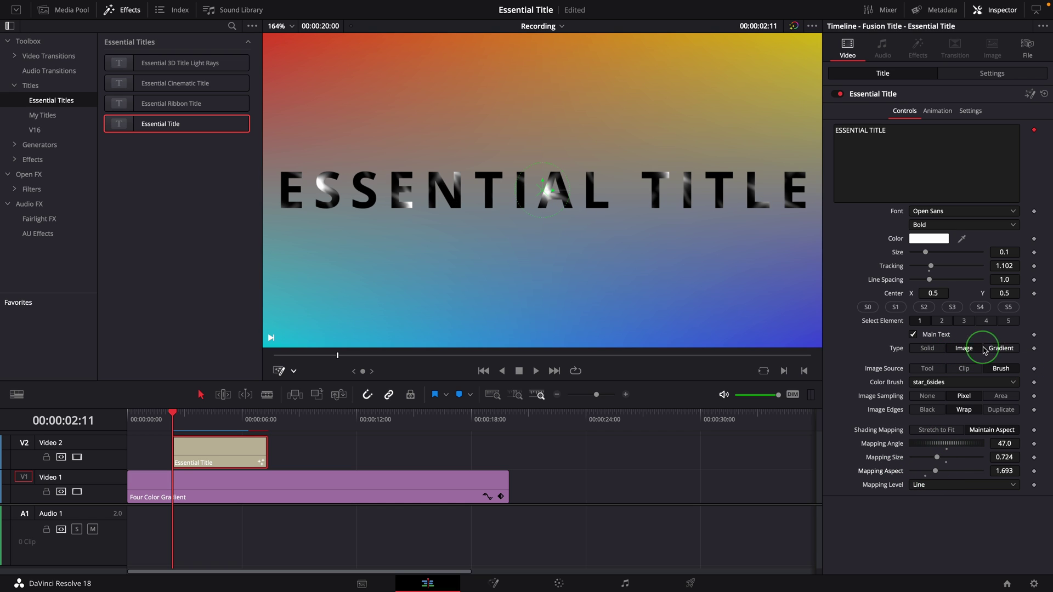
- Switch the text fill to a gradient with a blue first stop and yellow end stop
click(1001, 350)
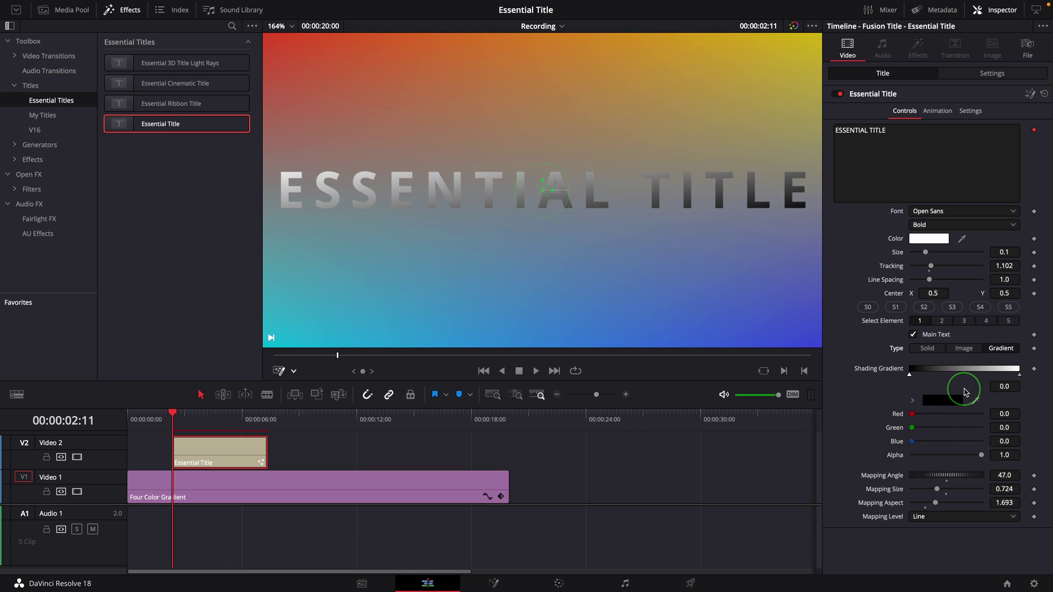
click(943, 400)
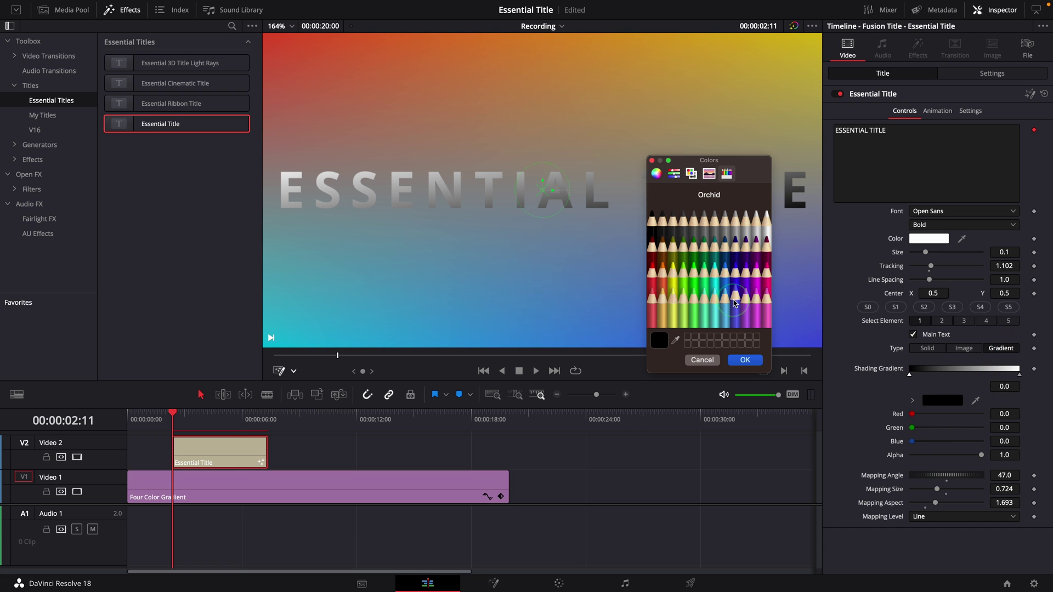
click(735, 241)
click(790, 349)
click(1019, 375)
click(944, 400)
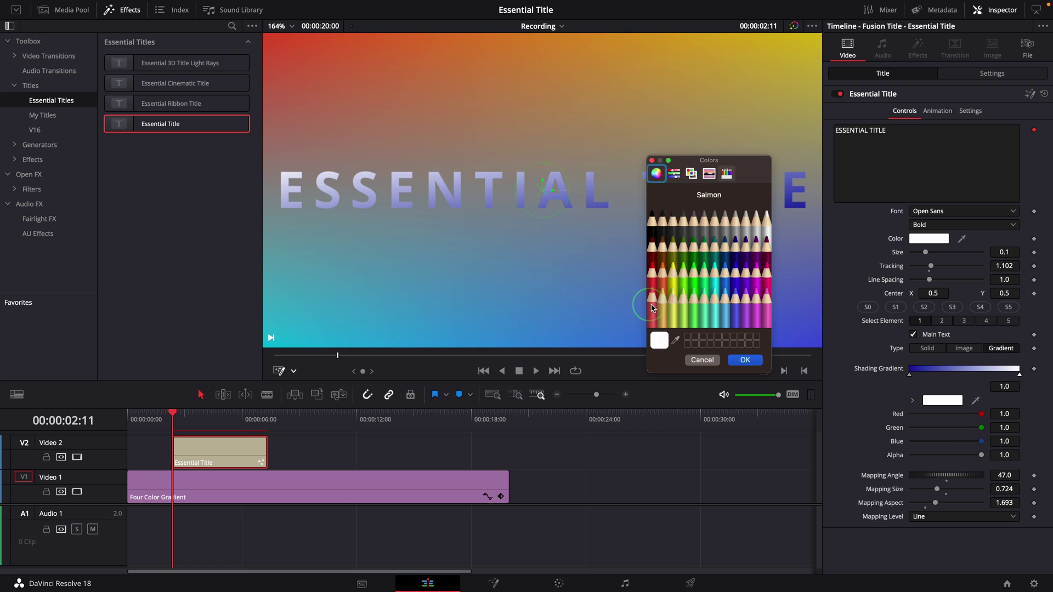
click(663, 307)
- Add magenta and yellow middle stops to the text gradient
click(750, 360)
click(942, 371)
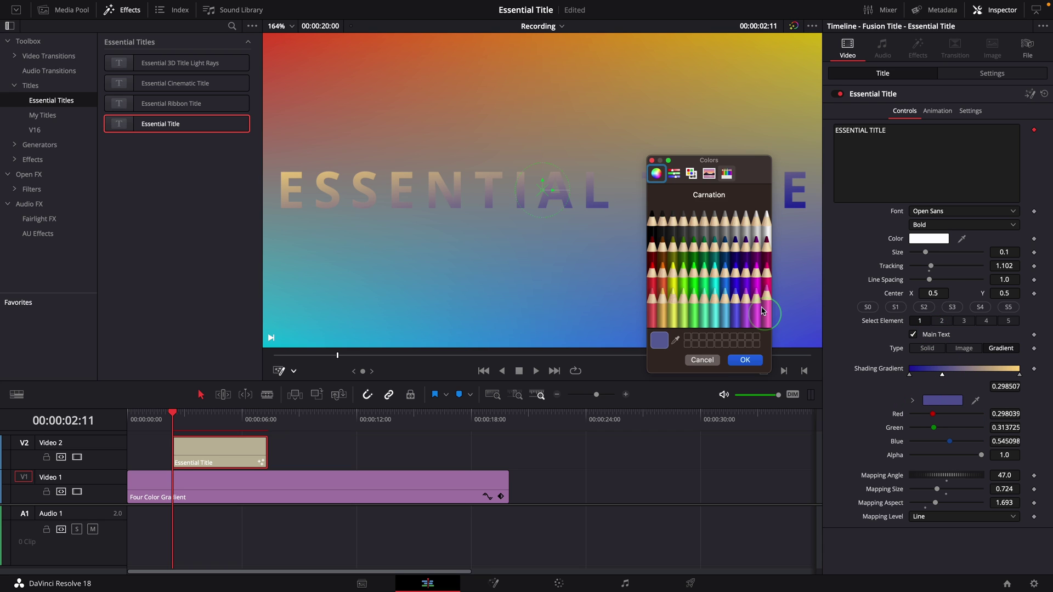
click(762, 311)
click(745, 360)
click(975, 369)
click(943, 400)
click(673, 307)
click(745, 359)
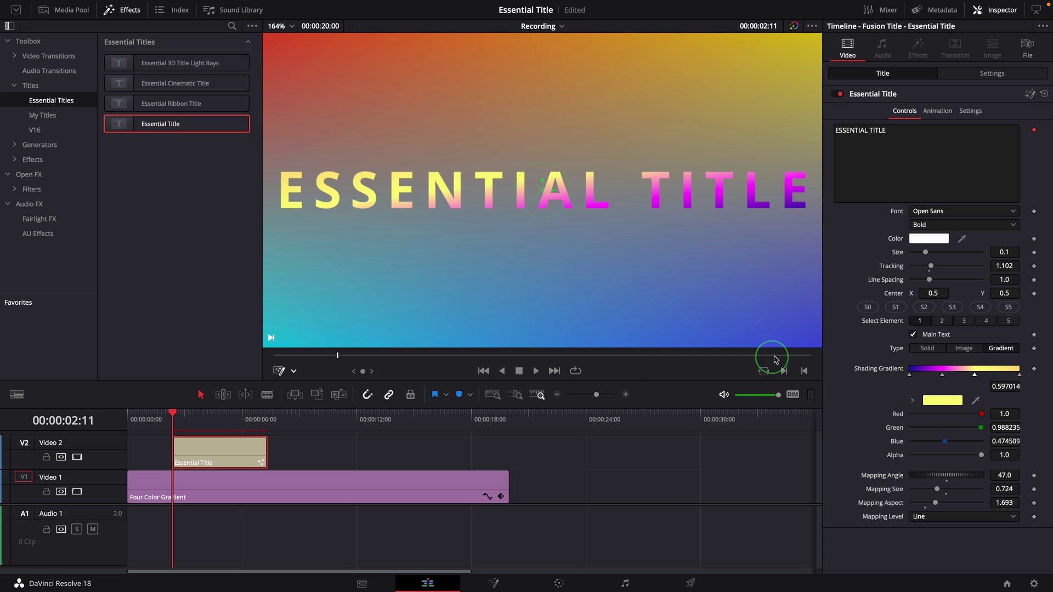
- Map the gradient per Character with the mapping angle reset to 0
mouse_move(887, 477)
mouse_down()
mouse_move(940, 477)
mouse_move(957, 490)
mouse_move(926, 475)
mouse_move(940, 475)
mouse_move(932, 517)
mouse_move(889, 478)
mouse_up()
click(964, 517)
click(931, 580)
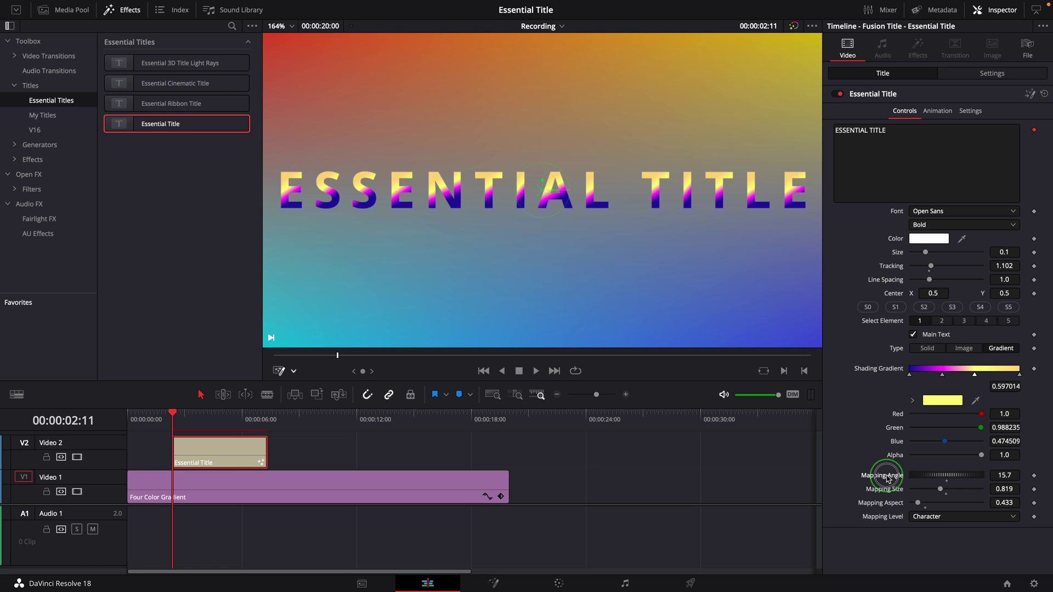
double_click(889, 476)
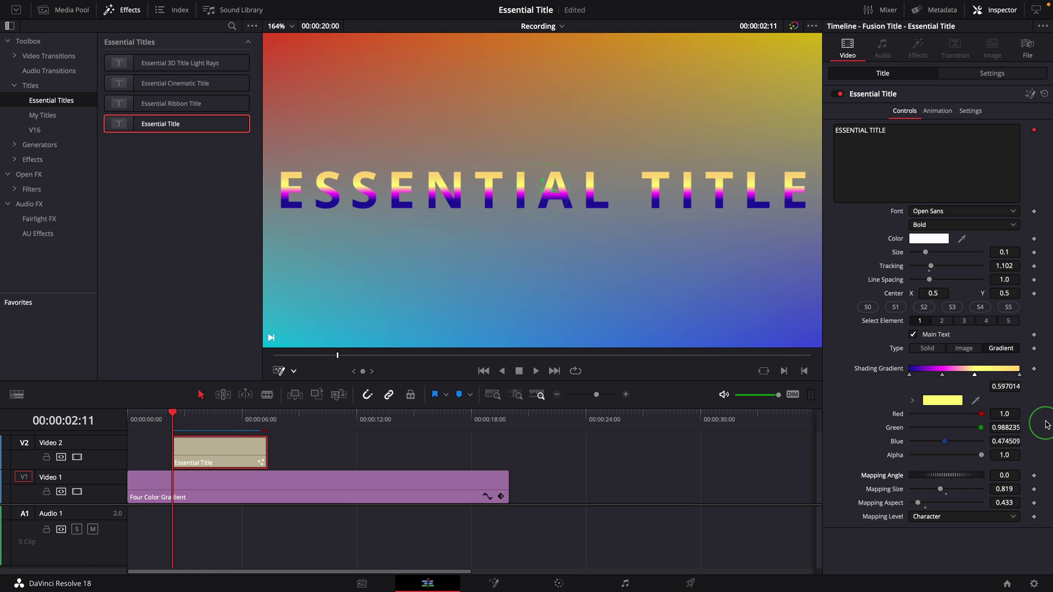
- Set the fill to Solid and try a thicker orange stroke with rounded joins
click(927, 349)
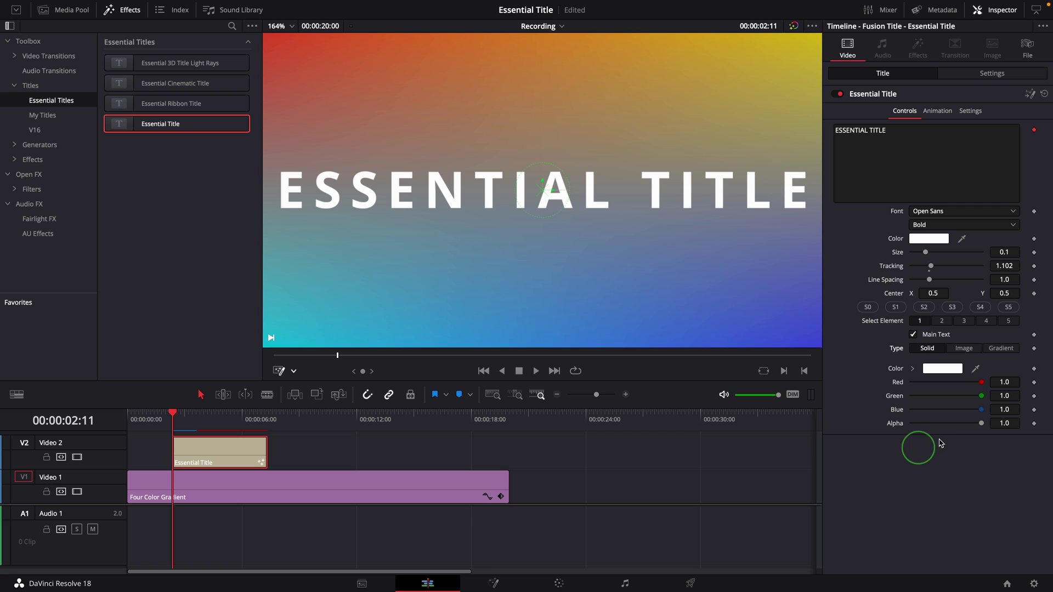
click(895, 309)
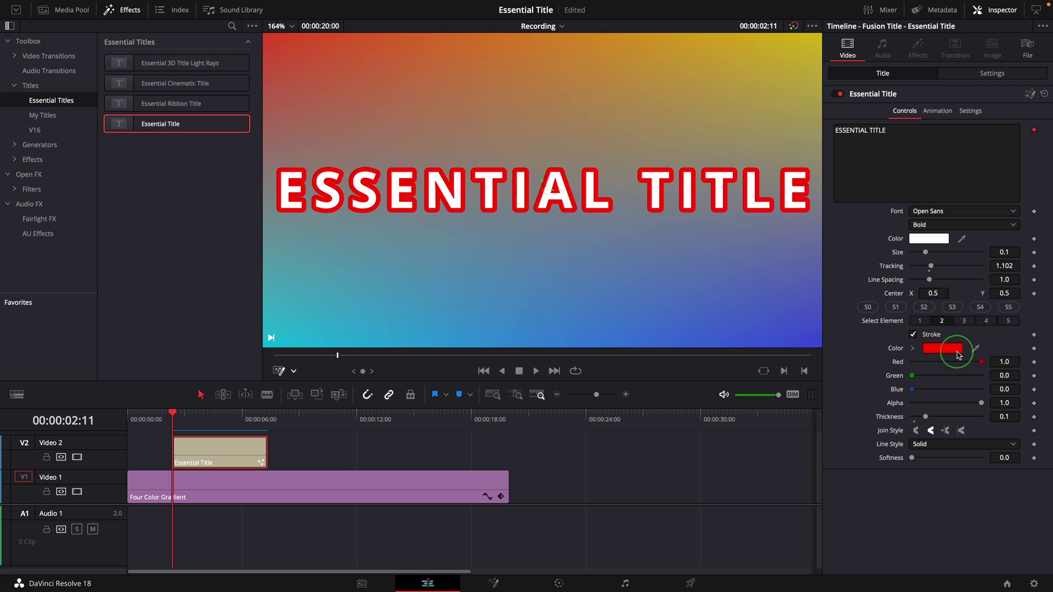
drag(916, 379, 945, 377)
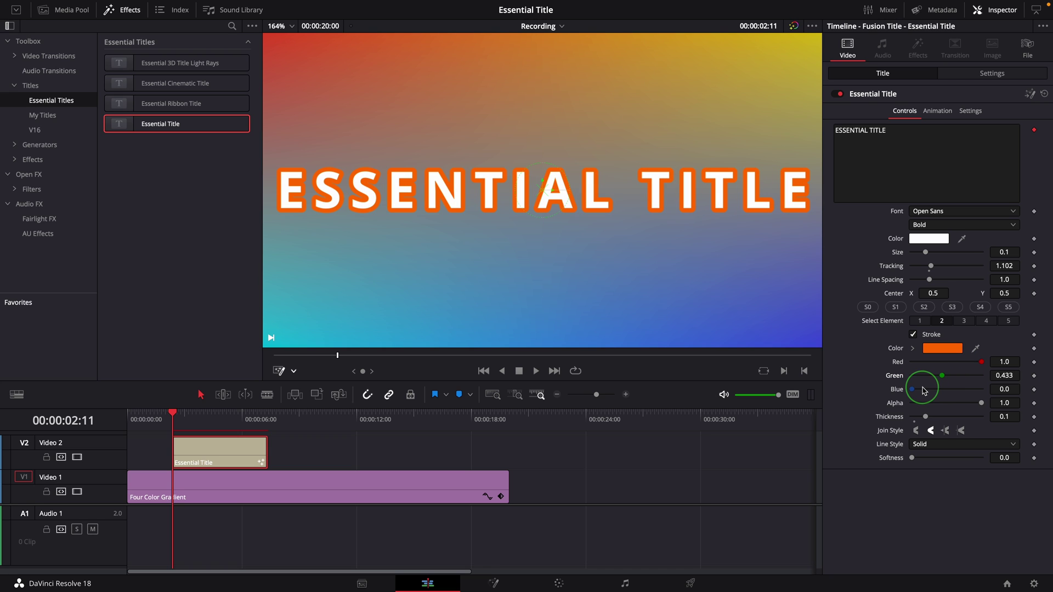
mouse_move(926, 418)
mouse_down()
mouse_move(982, 422)
mouse_move(926, 424)
mouse_up()
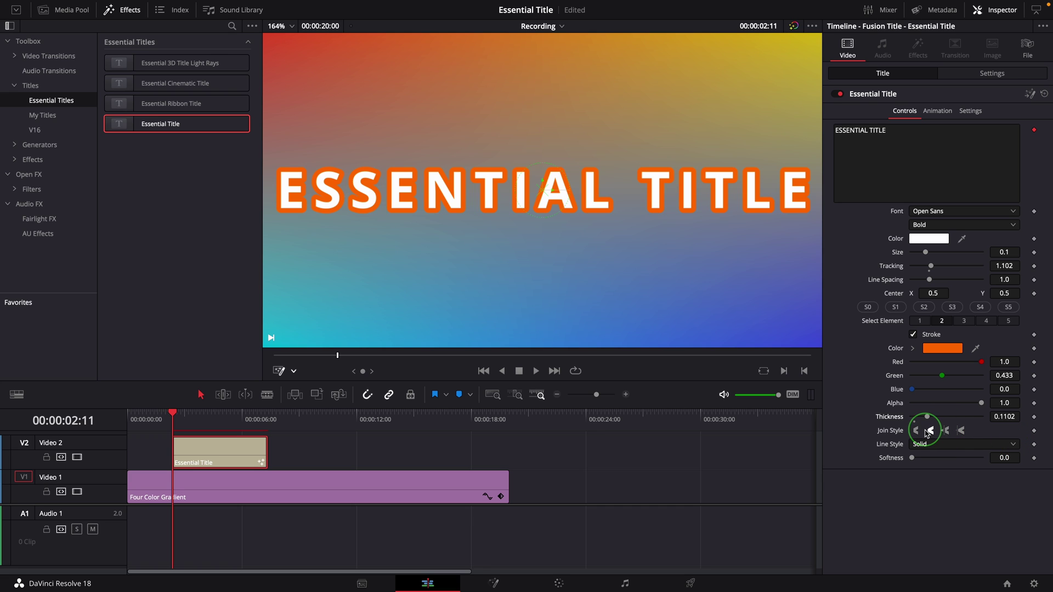
click(946, 433)
click(921, 435)
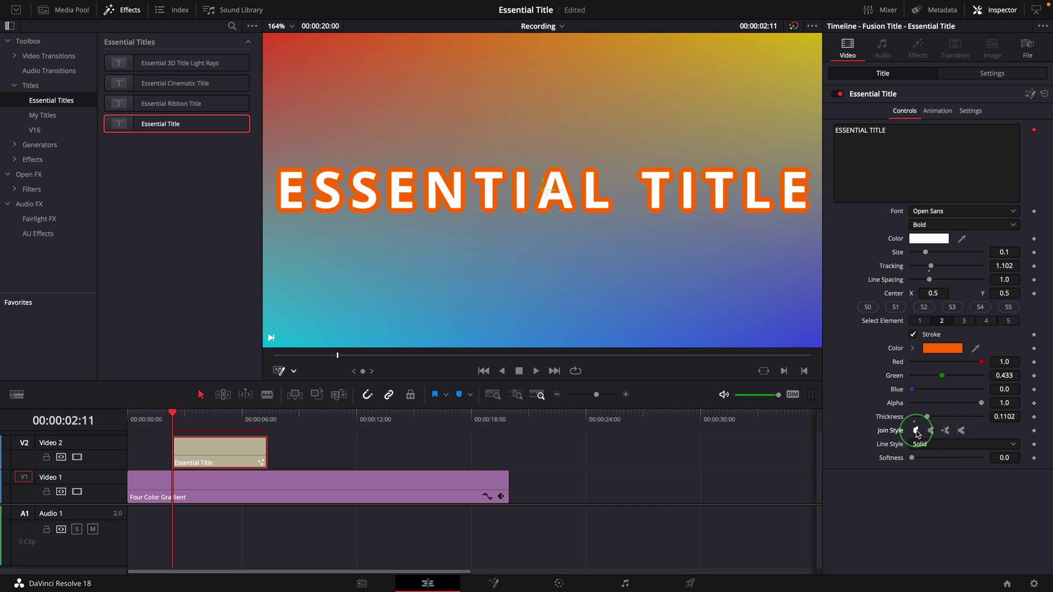
- Try a thin dotted outline, then apply the S2 outline-only style preset
click(939, 446)
click(936, 482)
drag(931, 418, 934, 464)
scroll(927, 445, up, 2)
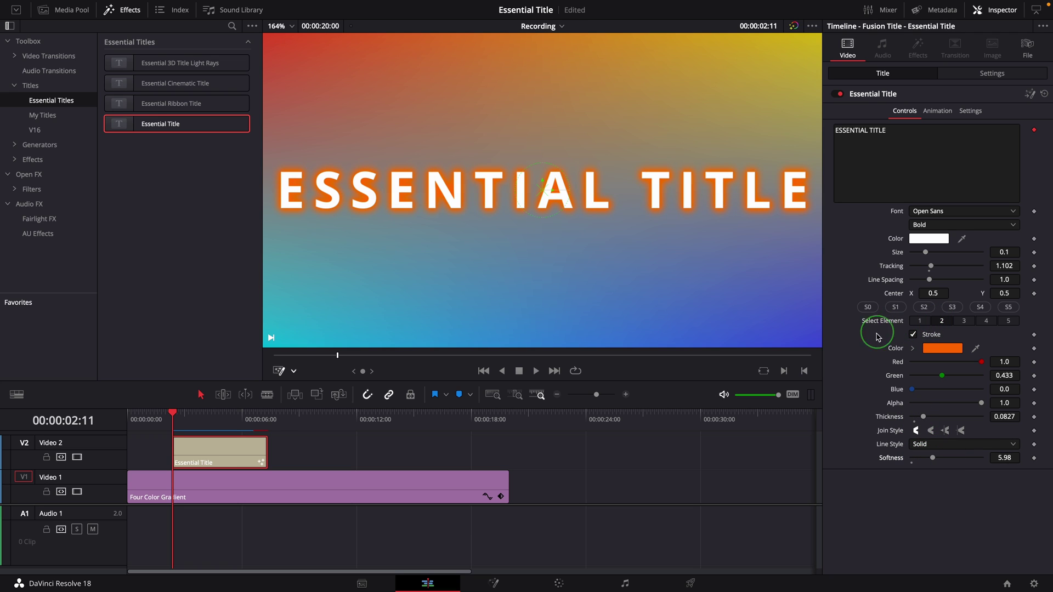
click(896, 308)
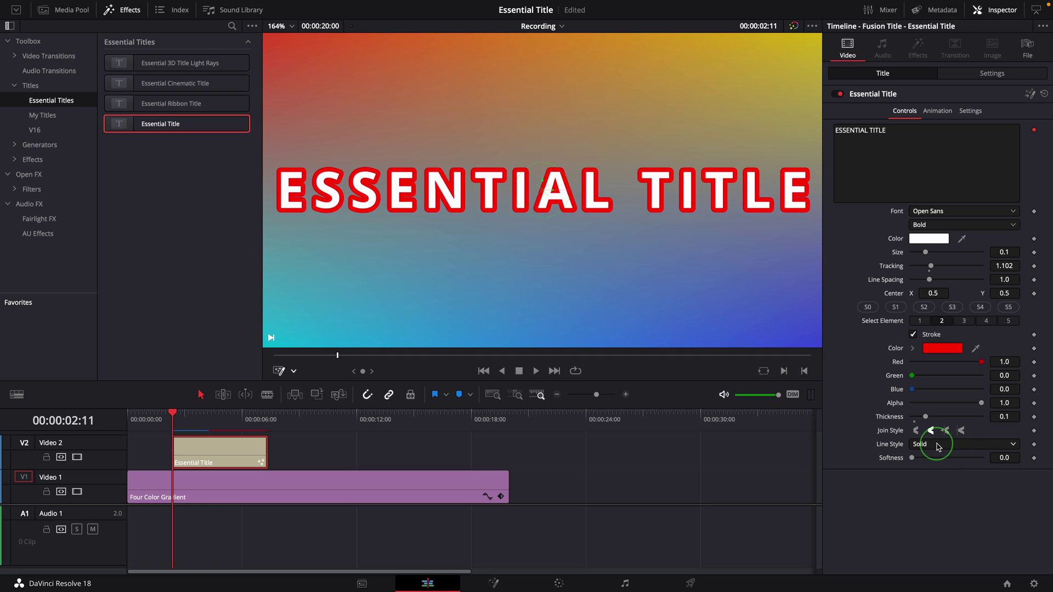
click(924, 308)
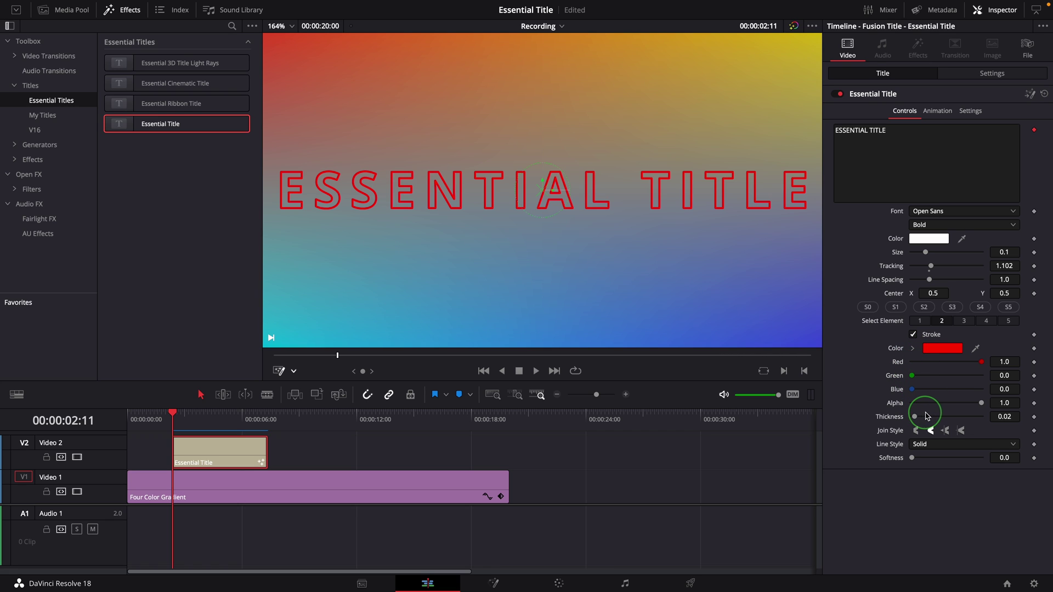
- Preview a dotted outline with enlarged dots, then set Line Style back to Solid
click(922, 445)
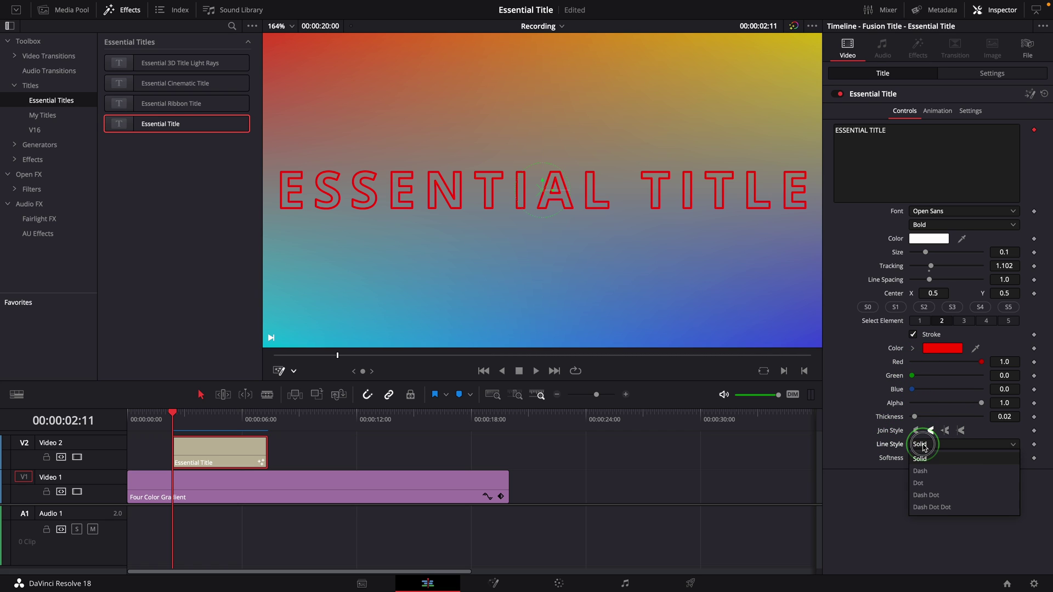
click(927, 484)
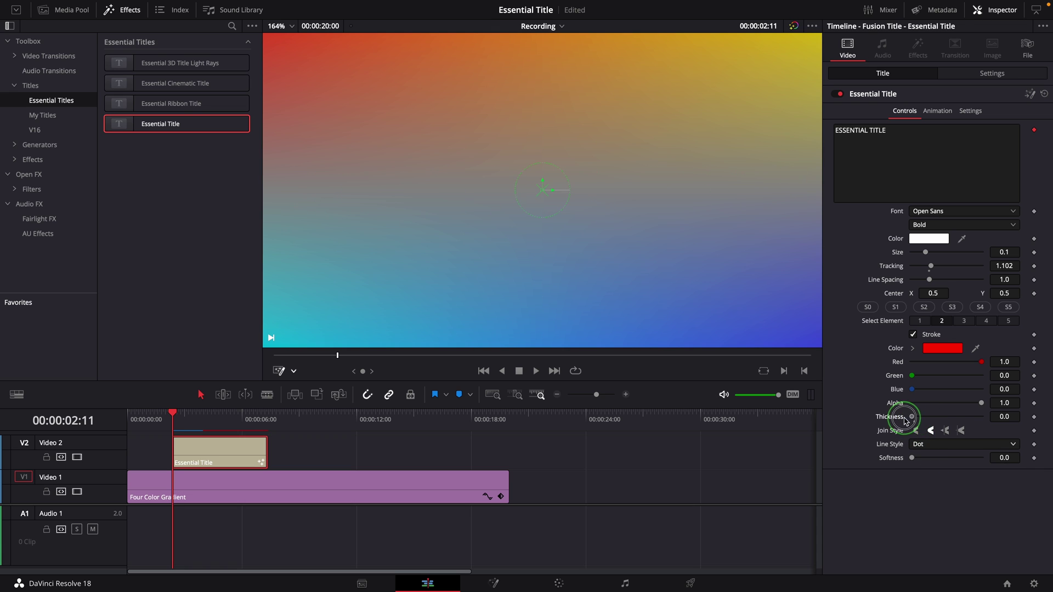
drag(913, 417, 847, 442)
click(206, 420)
click(173, 420)
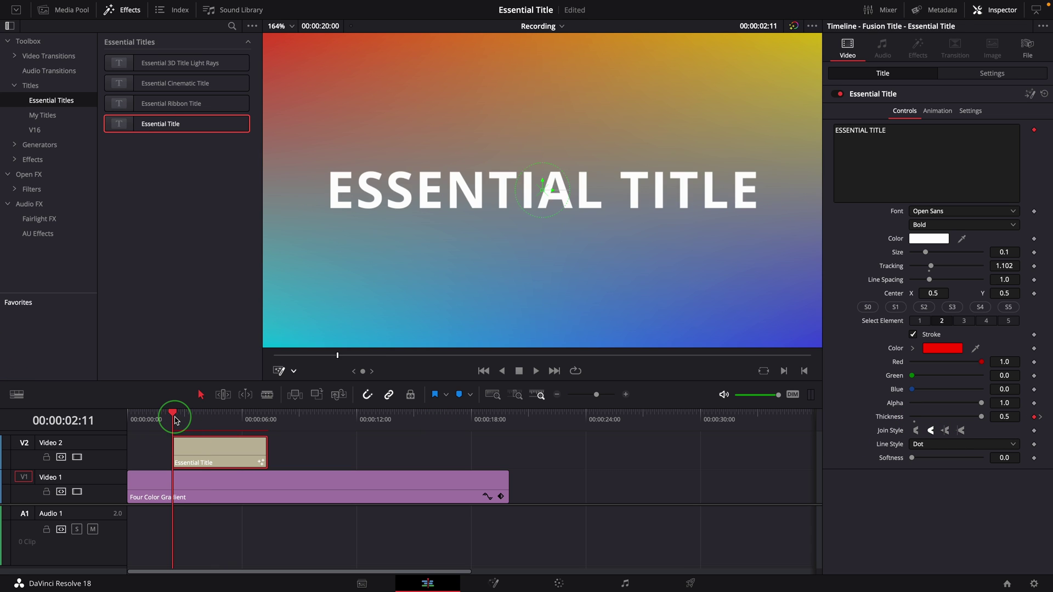
key(space)
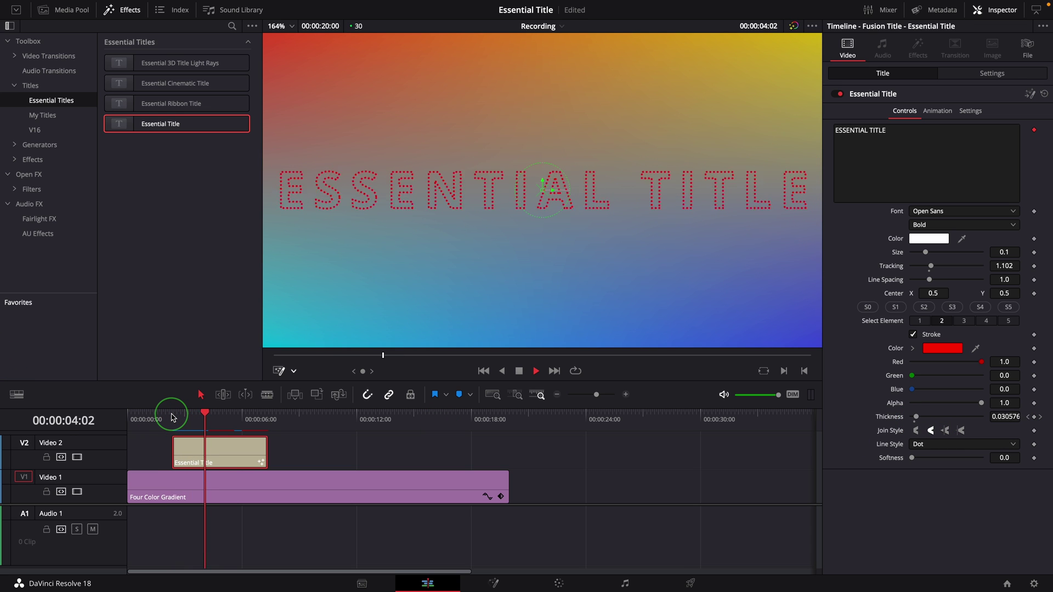
click(172, 418)
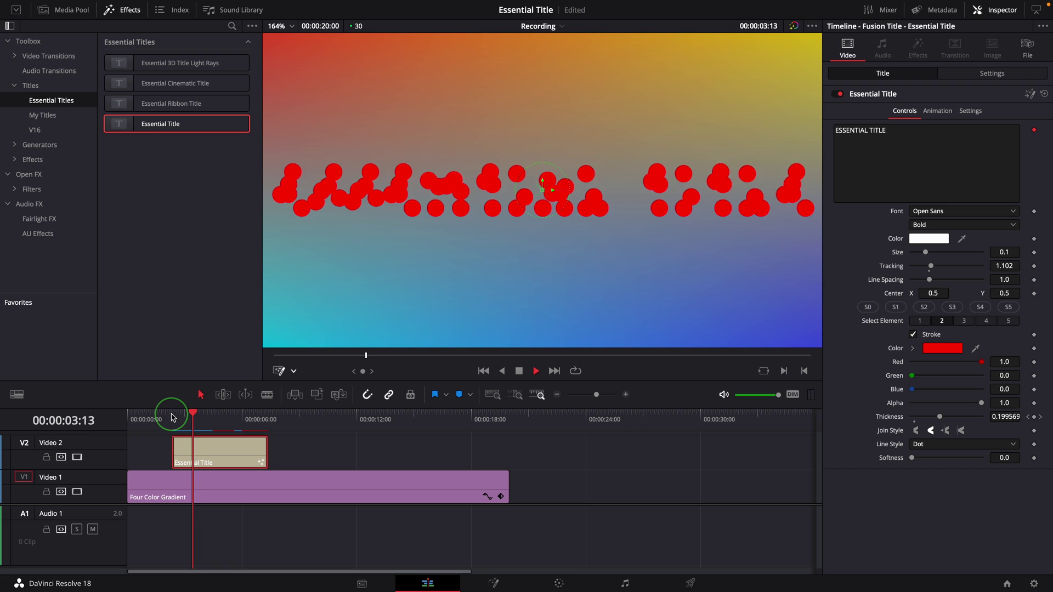
key(space)
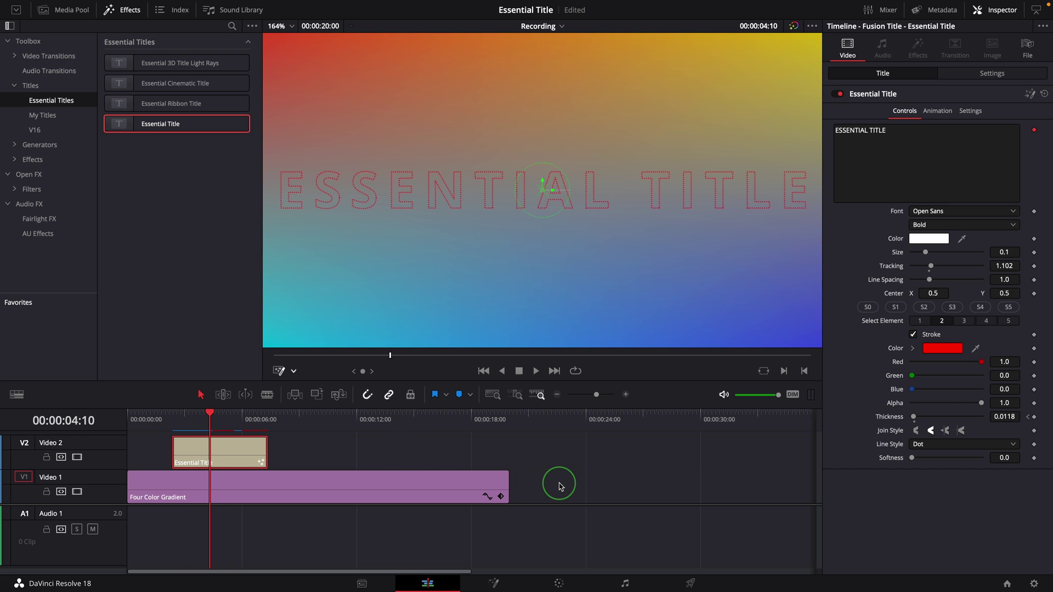
click(926, 311)
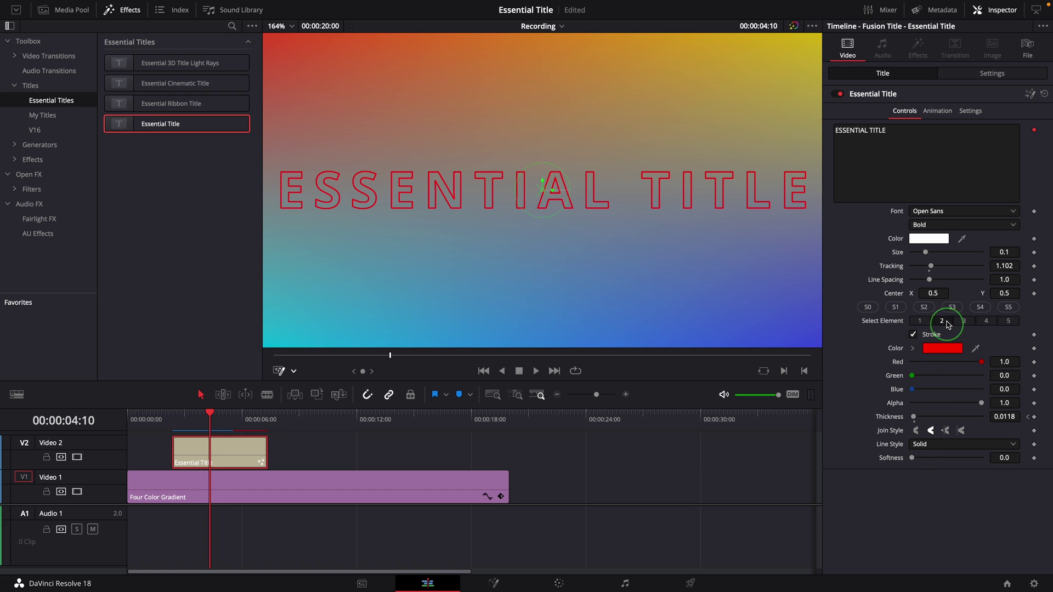
- Try shadow softness, offset and rotation, then restore the S3 drop shadow (offset 0.05, −0.05, softness 5.0)
click(953, 308)
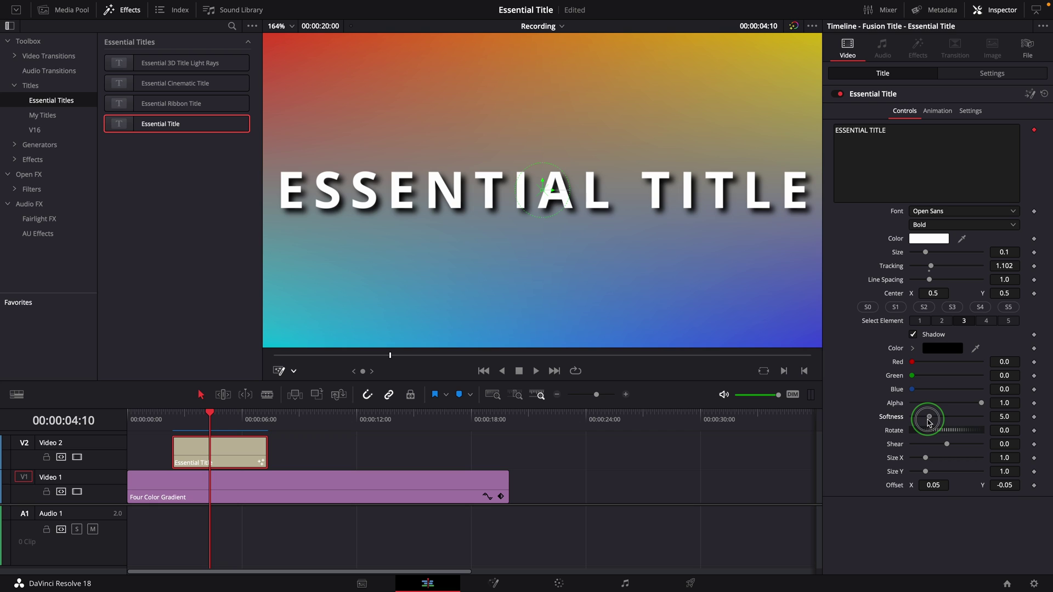
drag(928, 421, 929, 487)
mouse_move(1004, 487)
mouse_down()
mouse_move(1029, 487)
mouse_move(939, 482)
mouse_move(1006, 482)
mouse_up()
double_click(957, 434)
drag(957, 433, 929, 431)
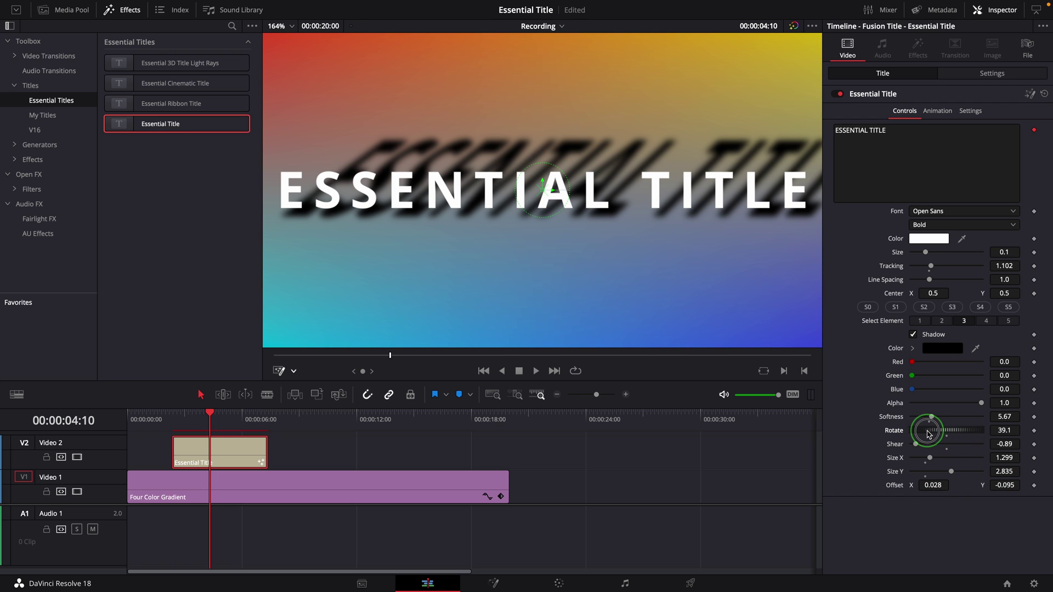
click(953, 308)
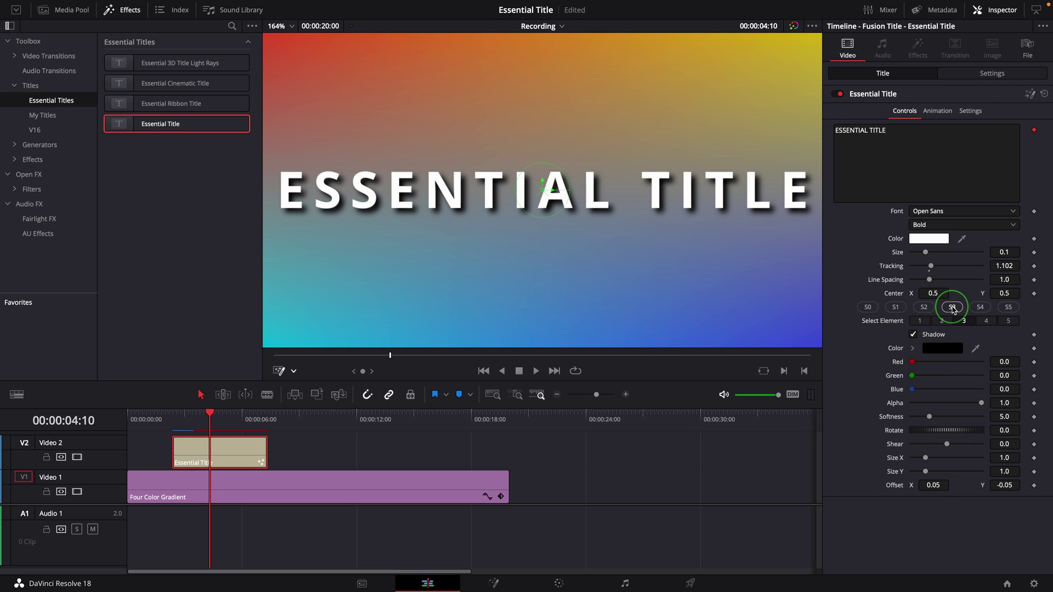
- Make the title border orange and much thicker, with rounded corners
click(980, 308)
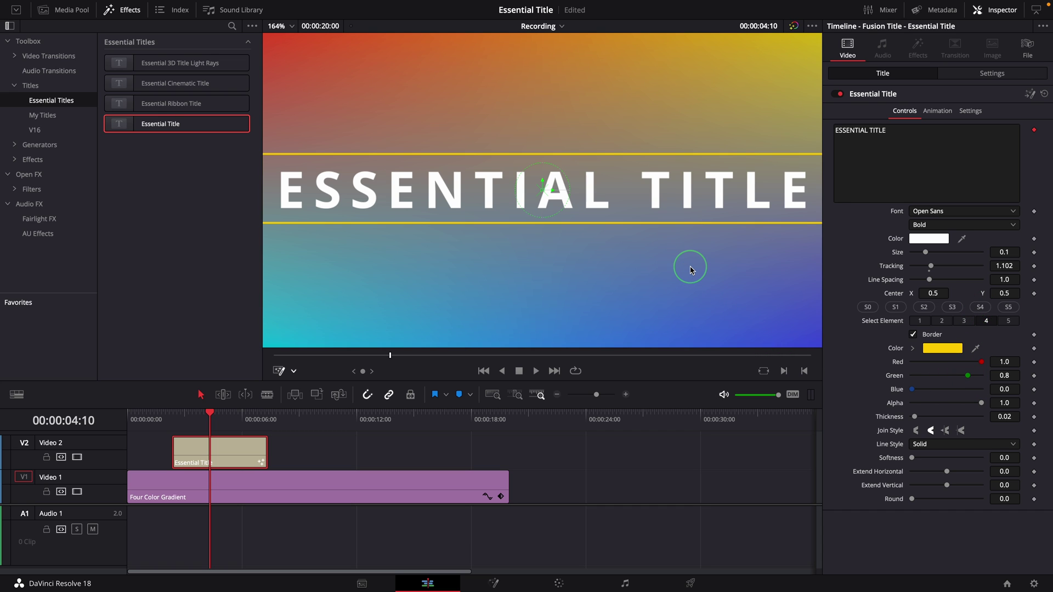
scroll(691, 270, down, 1)
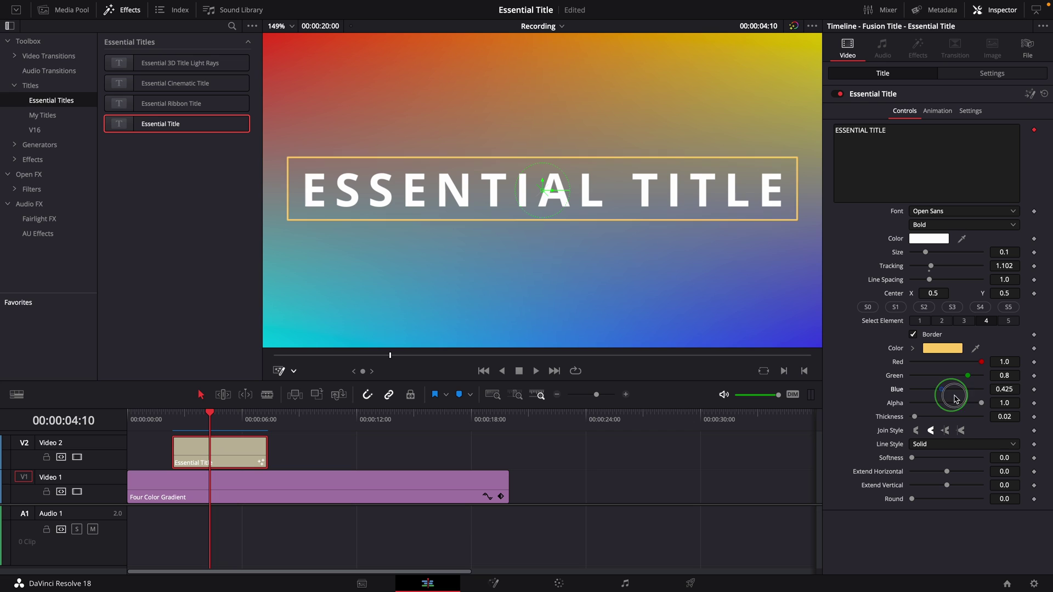
mouse_move(969, 376)
mouse_down()
mouse_move(934, 376)
mouse_move(934, 390)
mouse_move(948, 375)
mouse_up()
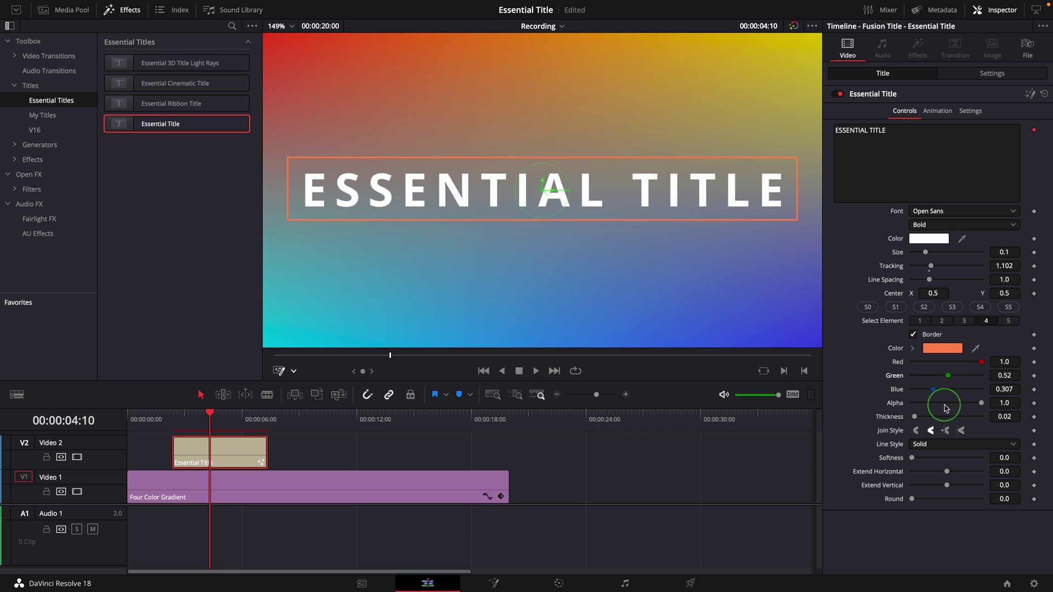
drag(914, 417, 922, 437)
click(916, 431)
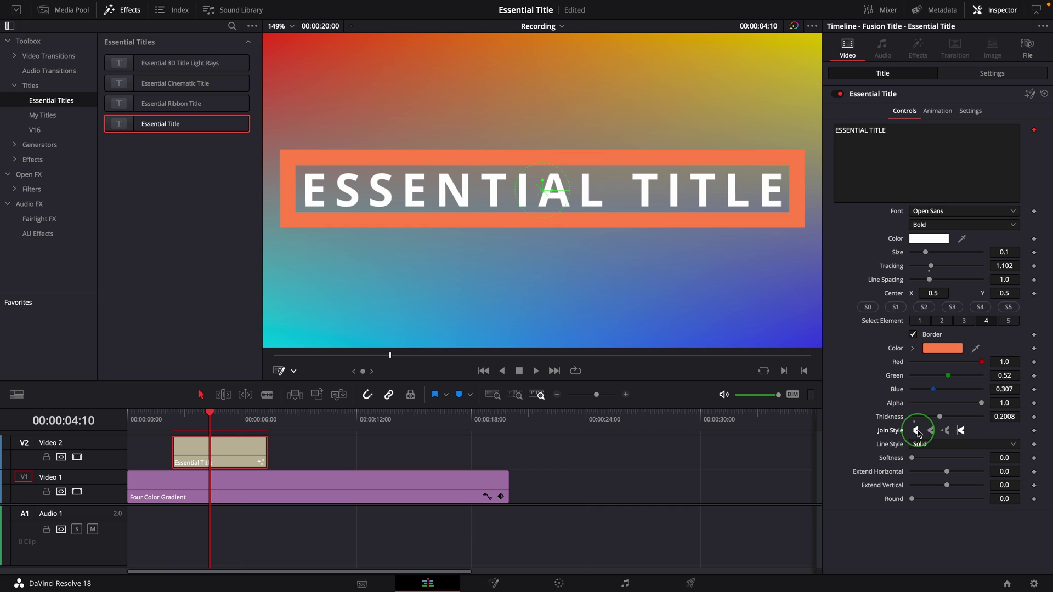
- Try dashed and dash-dot-dot styles, return to Solid, and extend the border into a pill
click(951, 449)
click(941, 457)
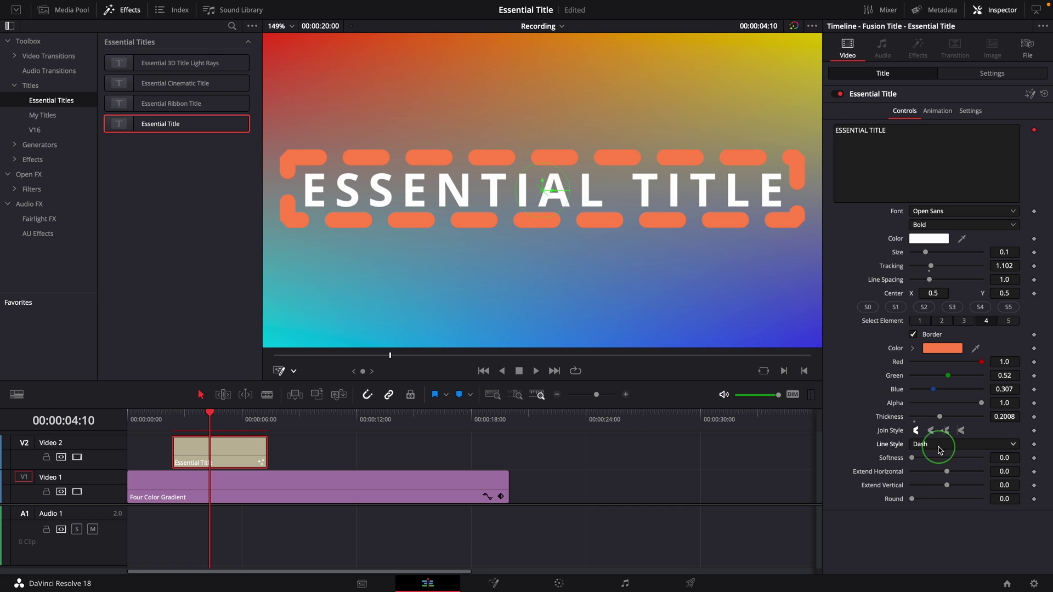
click(939, 444)
click(937, 445)
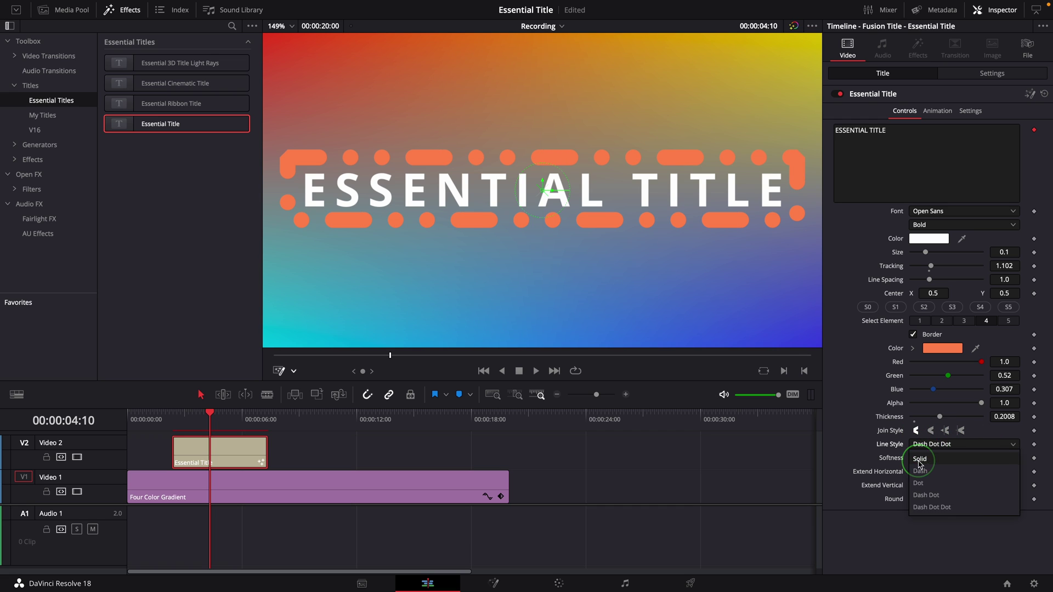
click(947, 462)
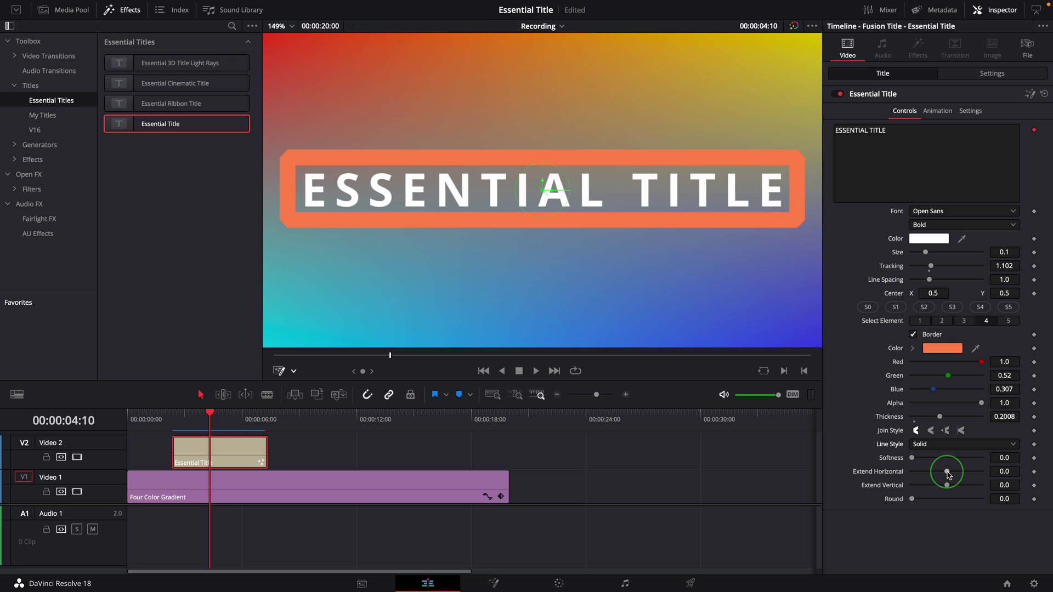
drag(948, 473, 966, 499)
scroll(683, 283, down, 2)
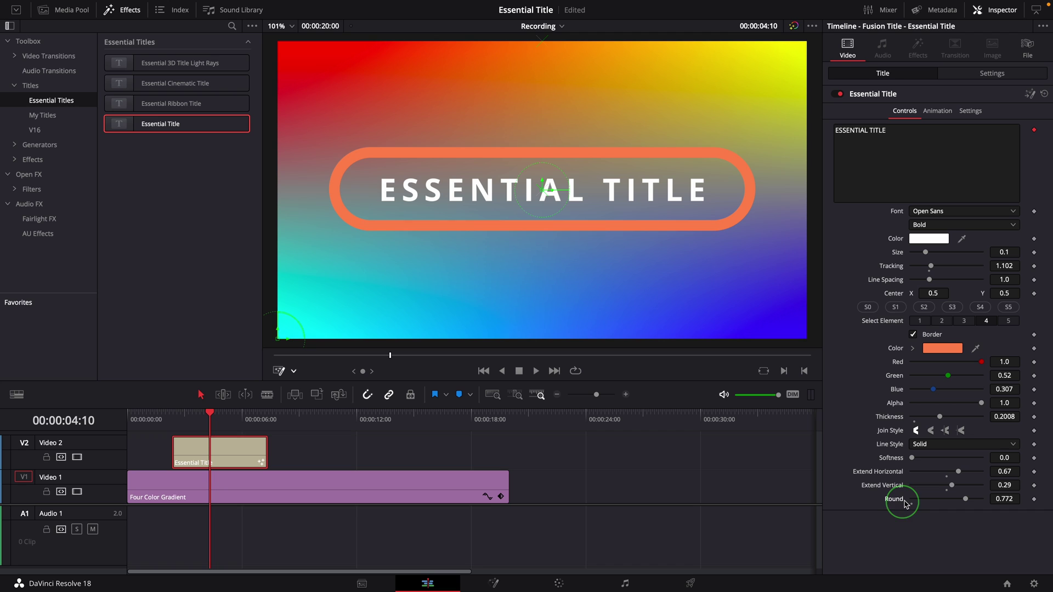
- Soften and glow the background, then squeeze it into an underline bar beneath the text
click(1010, 309)
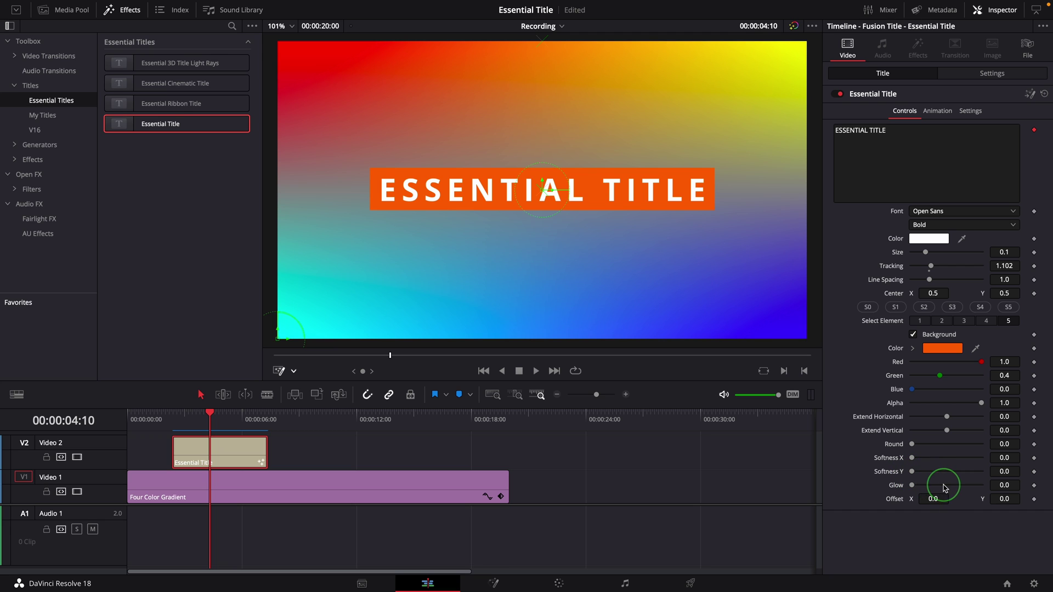
drag(912, 459, 979, 458)
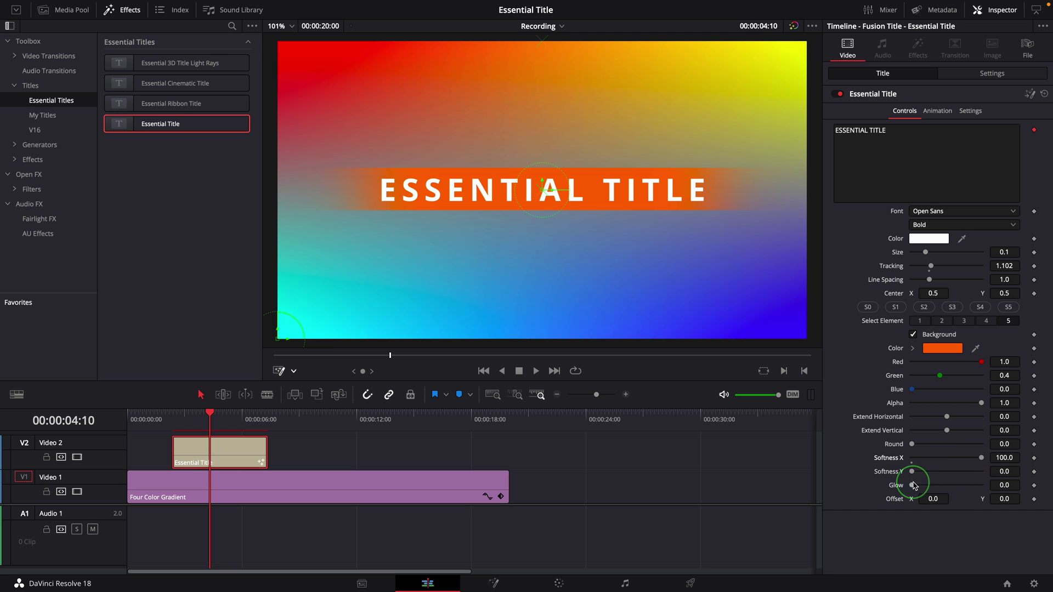
drag(912, 486, 977, 487)
drag(982, 362, 948, 376)
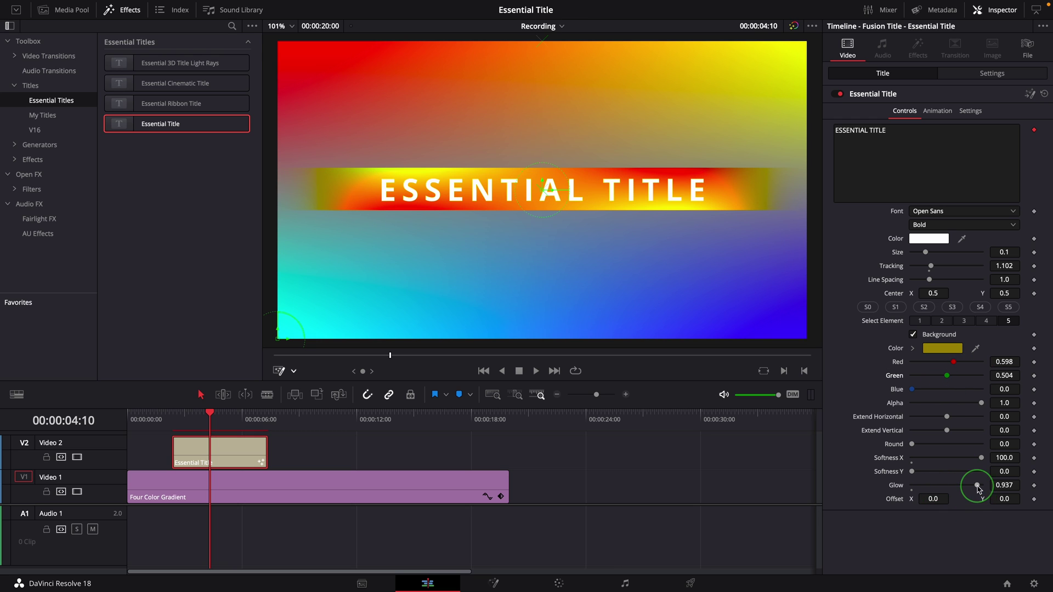
drag(977, 485, 963, 486)
drag(947, 417, 924, 438)
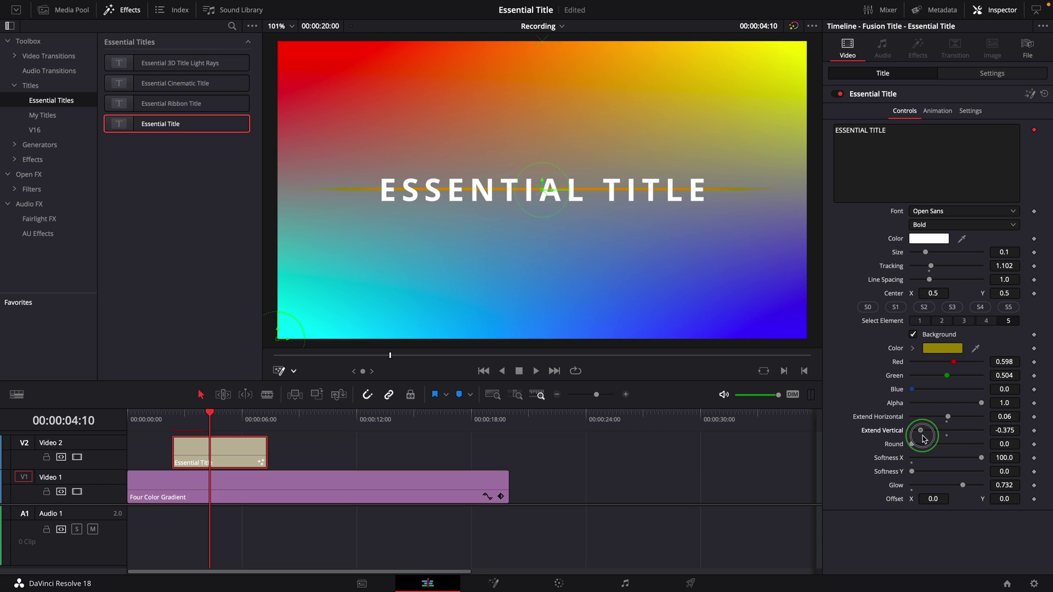
click(1007, 417)
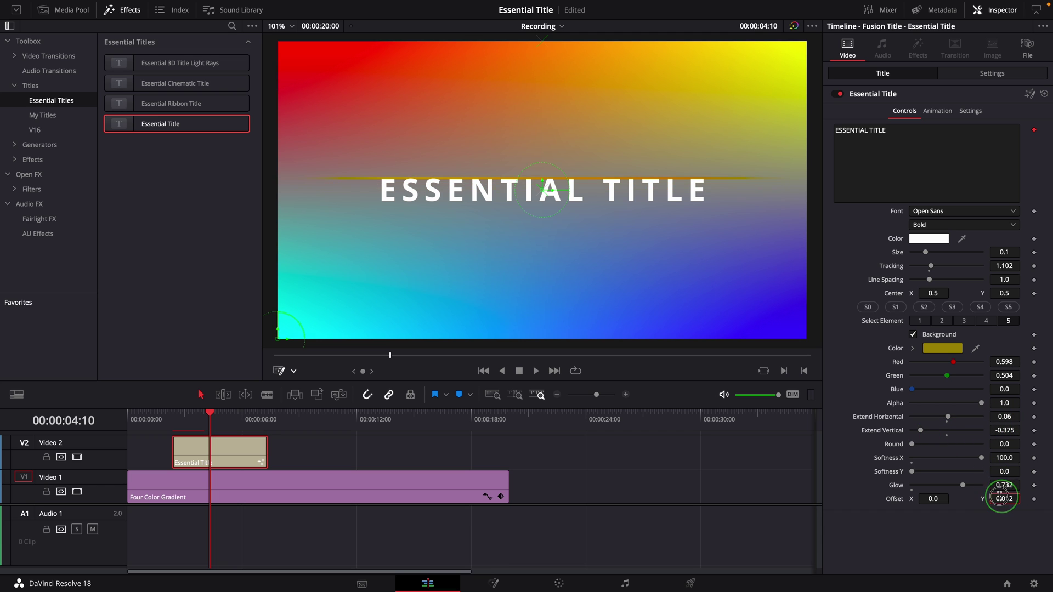
drag(1004, 498, 978, 489)
- Keyframe the underline growing from minimum width and play the animation back
key(Up)
click(1034, 417)
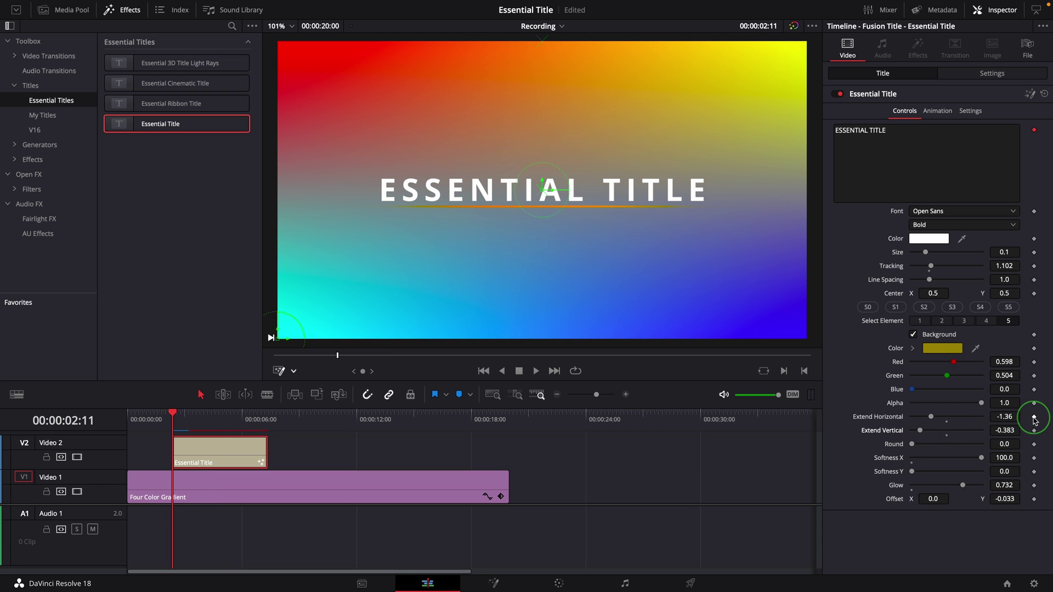
drag(945, 419, 917, 419)
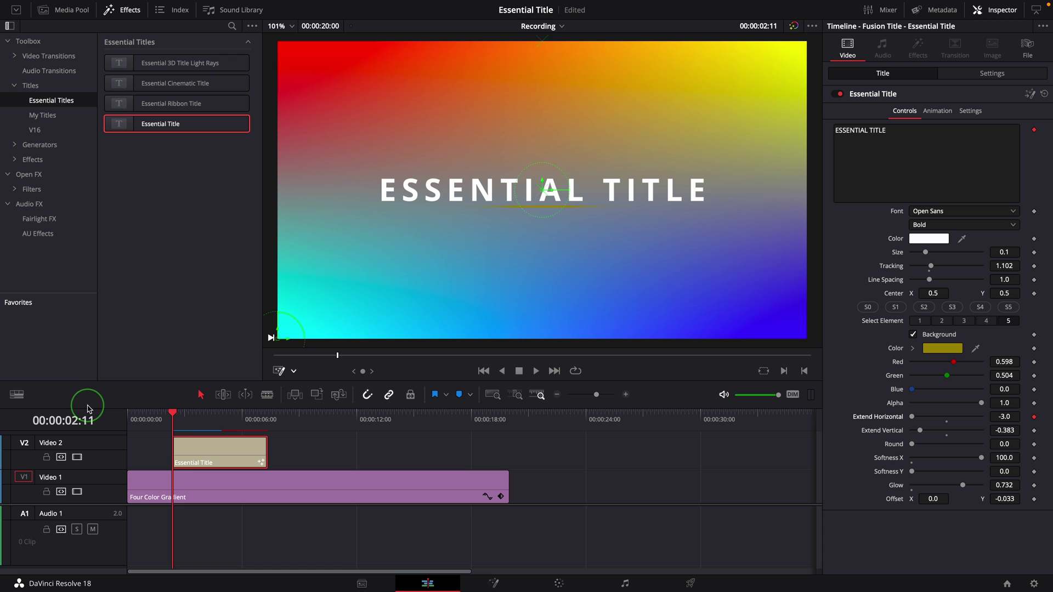
drag(184, 413, 191, 414)
drag(913, 419, 934, 422)
click(172, 414)
key(space)
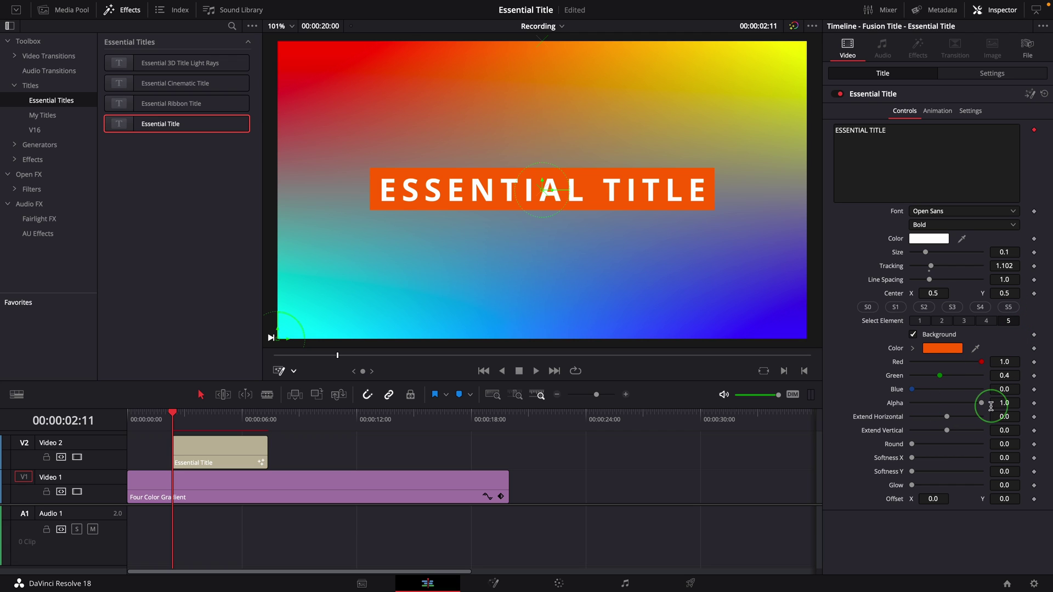
- Enable the yellow border, the drop shadow, and a thin red stroke at thickness 0.0276
click(987, 324)
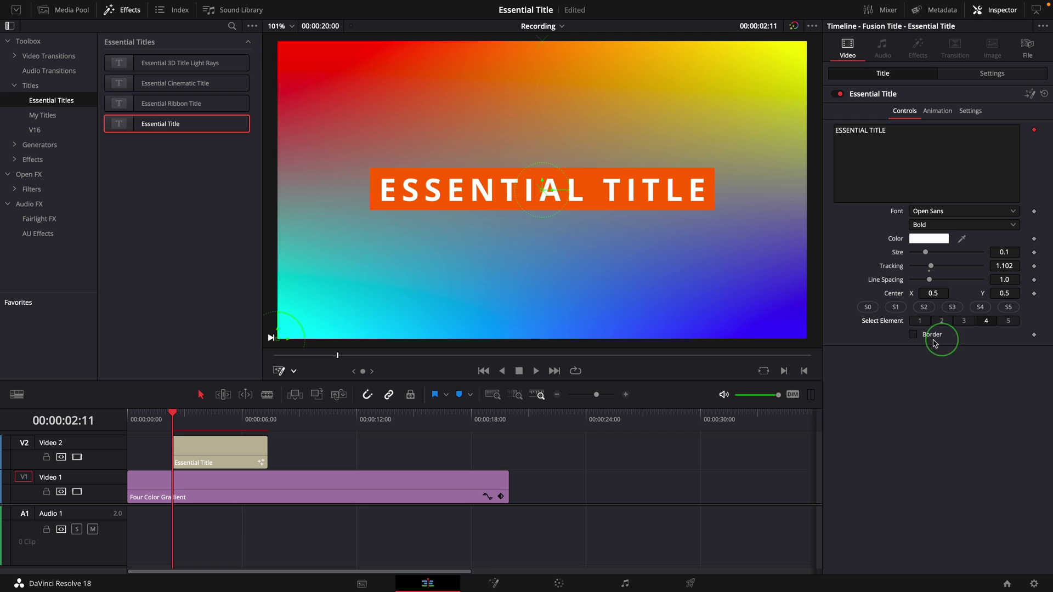
click(914, 336)
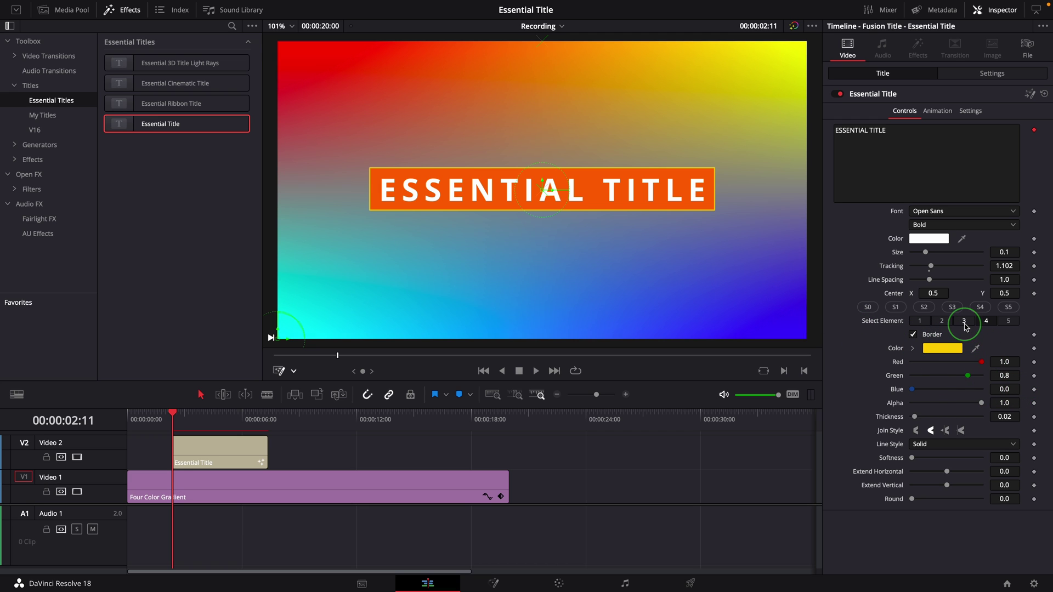
click(964, 321)
click(914, 335)
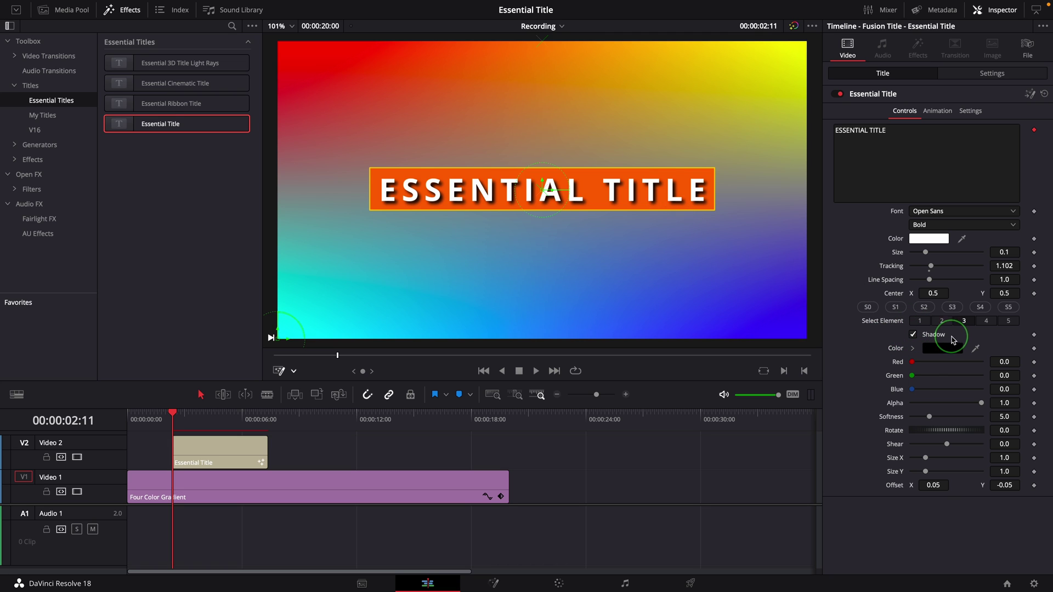
click(942, 321)
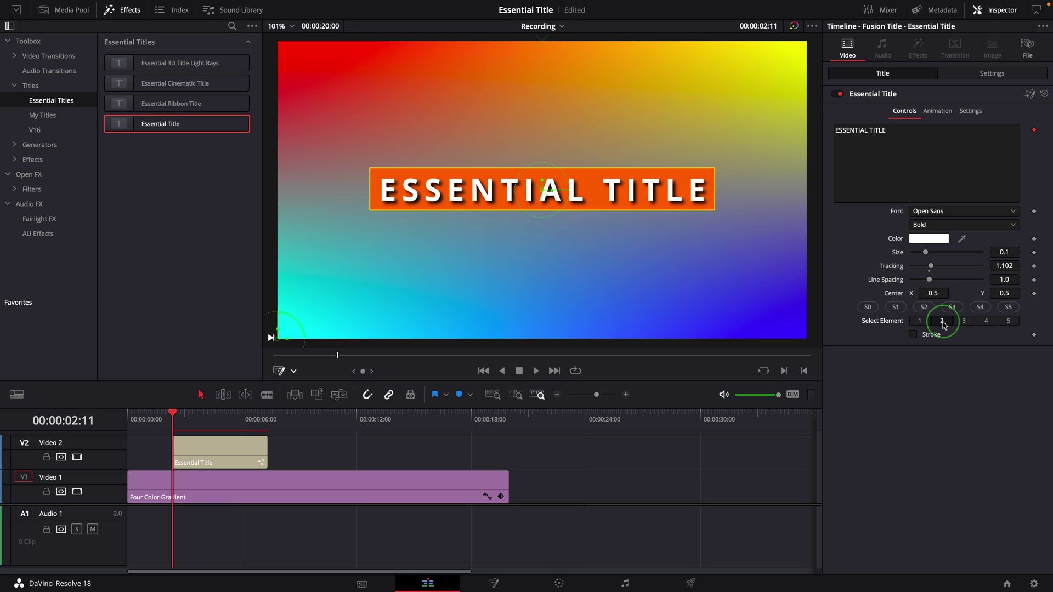
click(914, 335)
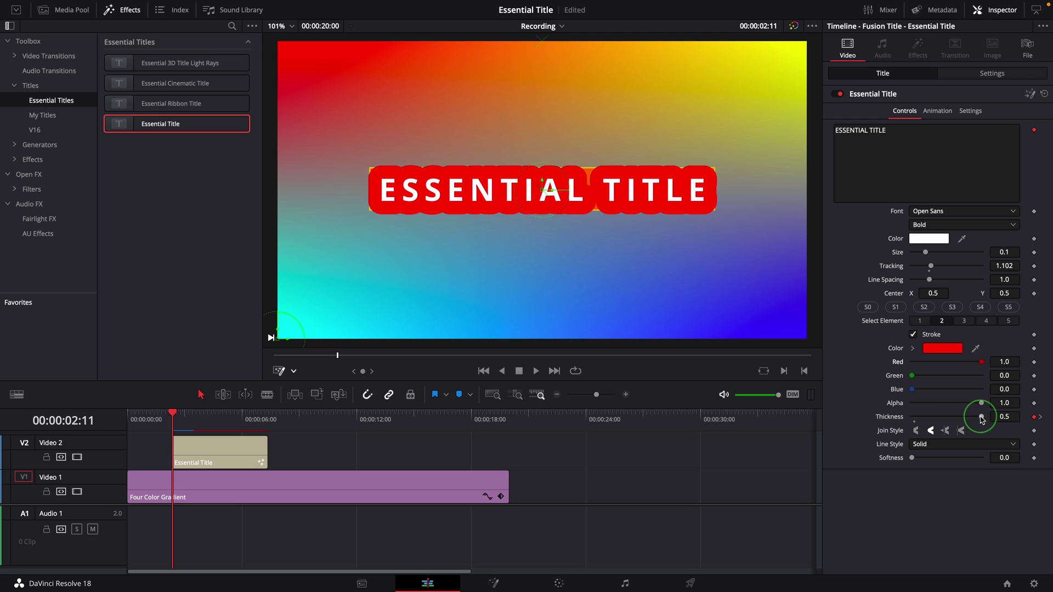
drag(982, 419, 915, 420)
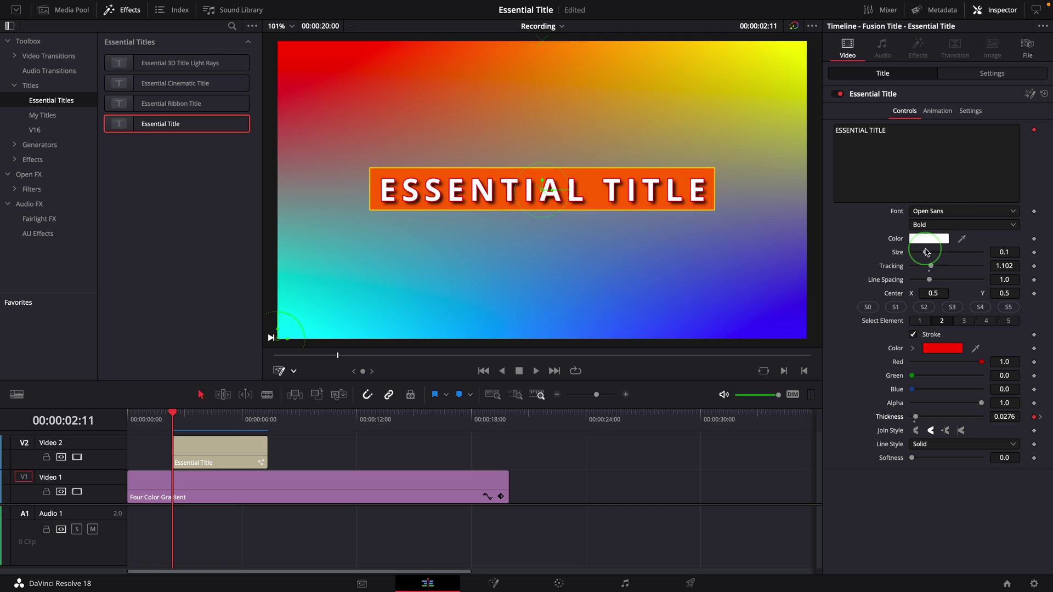
- Bring up the title's In/Out/Loop animation settings and return Animate In Time to its default 15
click(938, 112)
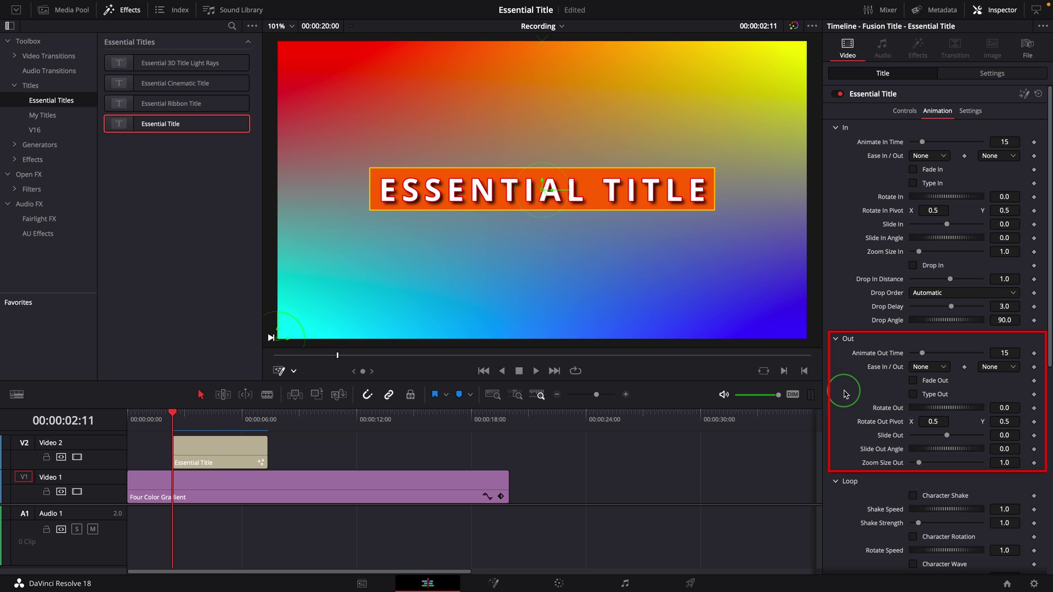
scroll(845, 394, down, 10)
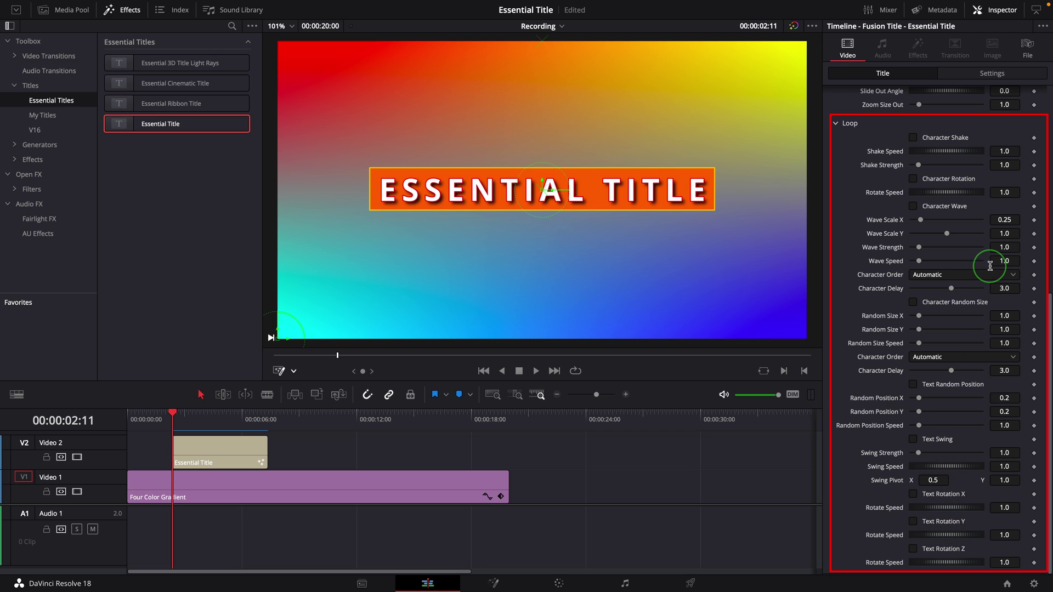
scroll(990, 266, up, 10)
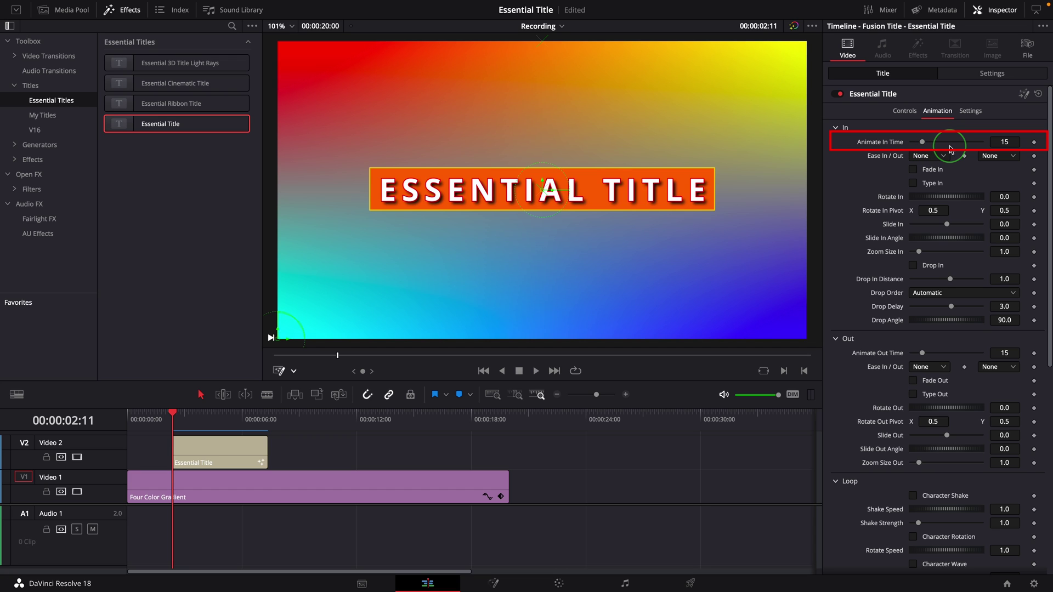
drag(924, 143, 899, 144)
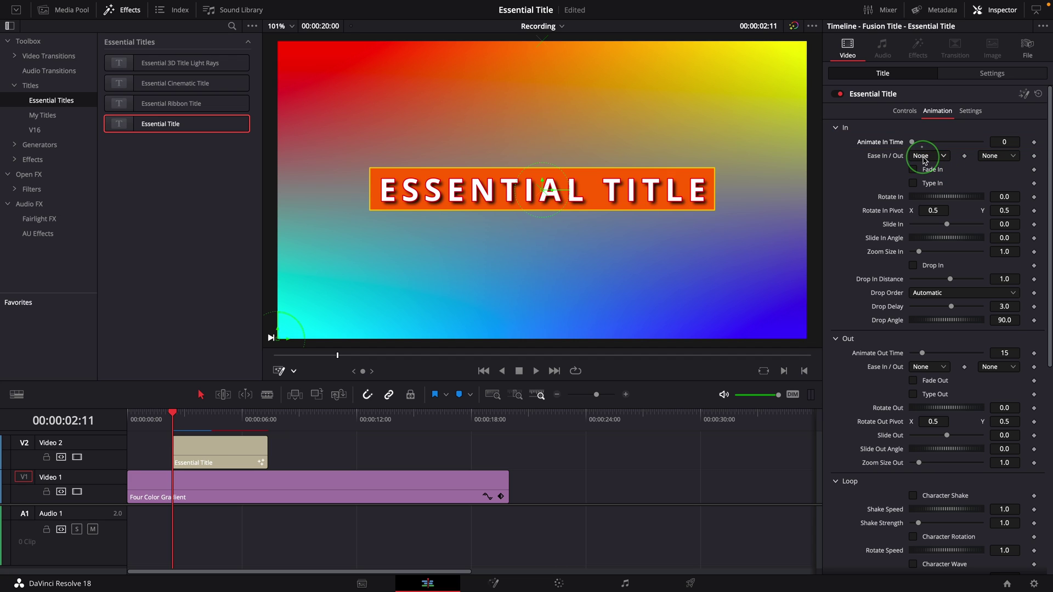
double_click(892, 145)
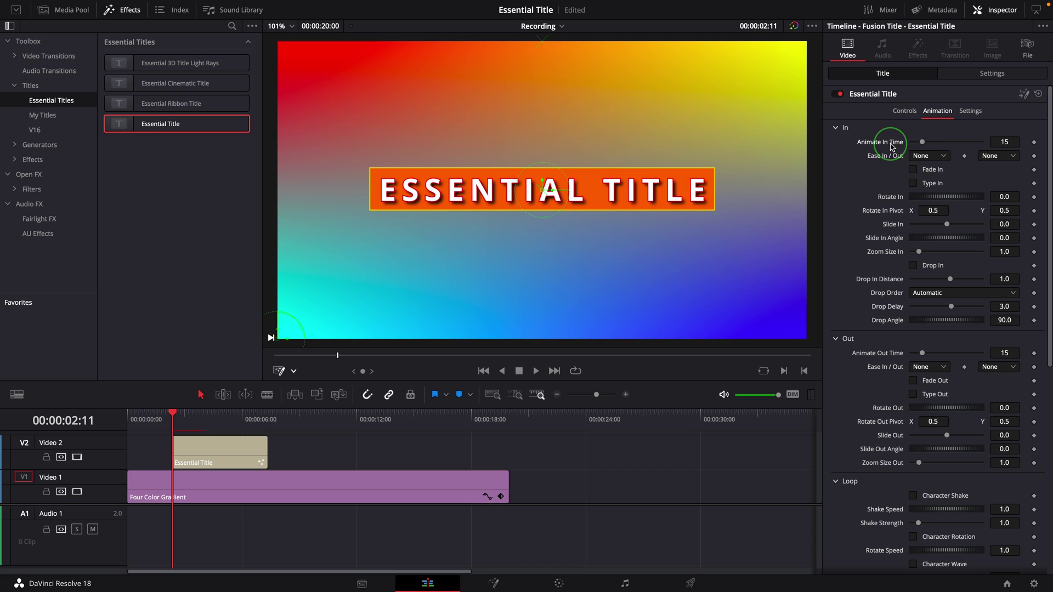
- Leave the In Ease In/Out at None and lengthen Animate In Time to 30
click(945, 157)
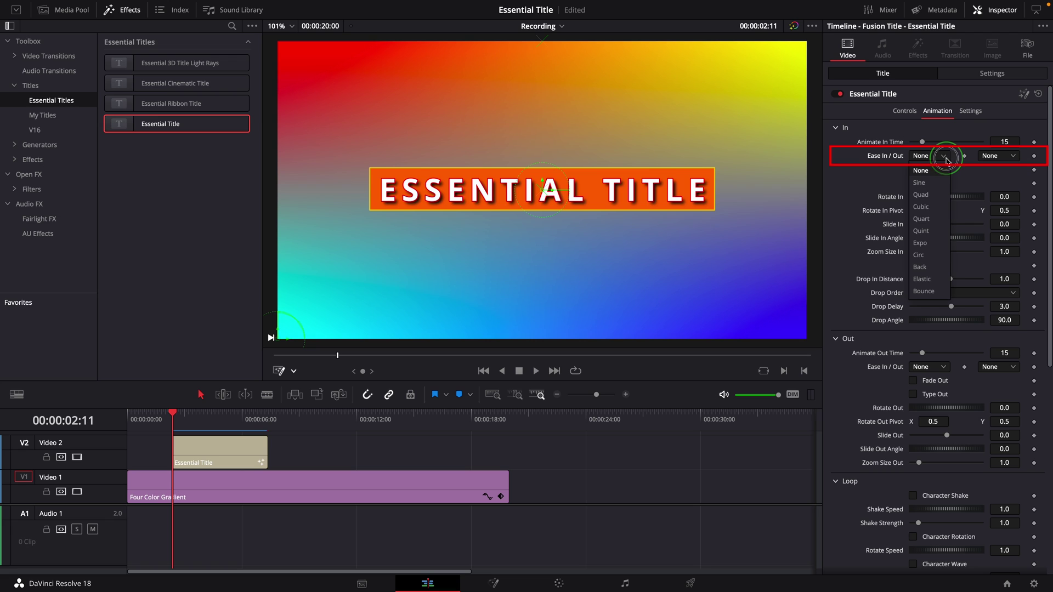
click(1013, 158)
click(973, 180)
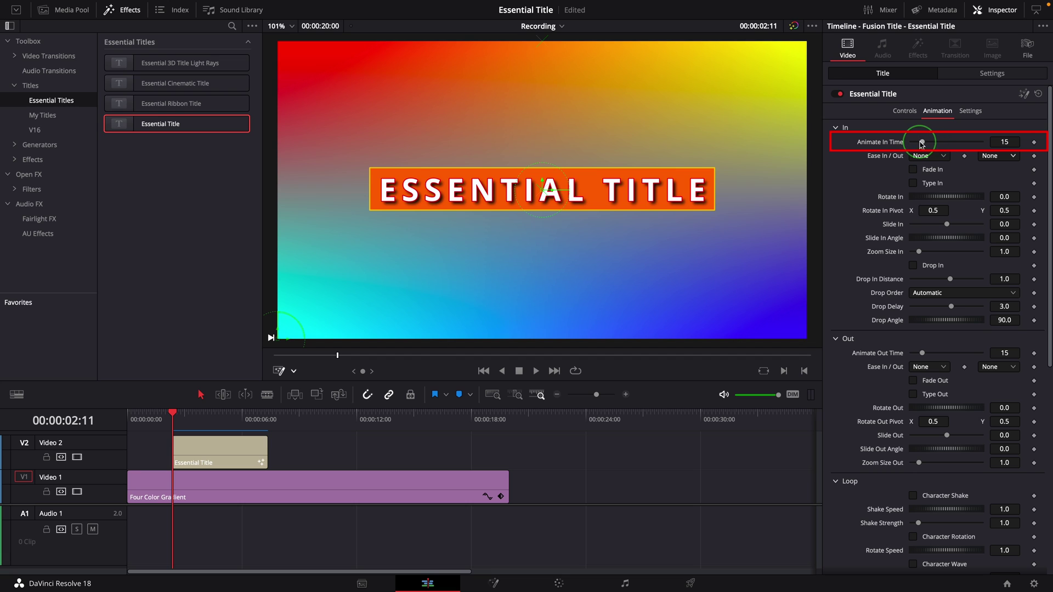
drag(921, 144, 933, 144)
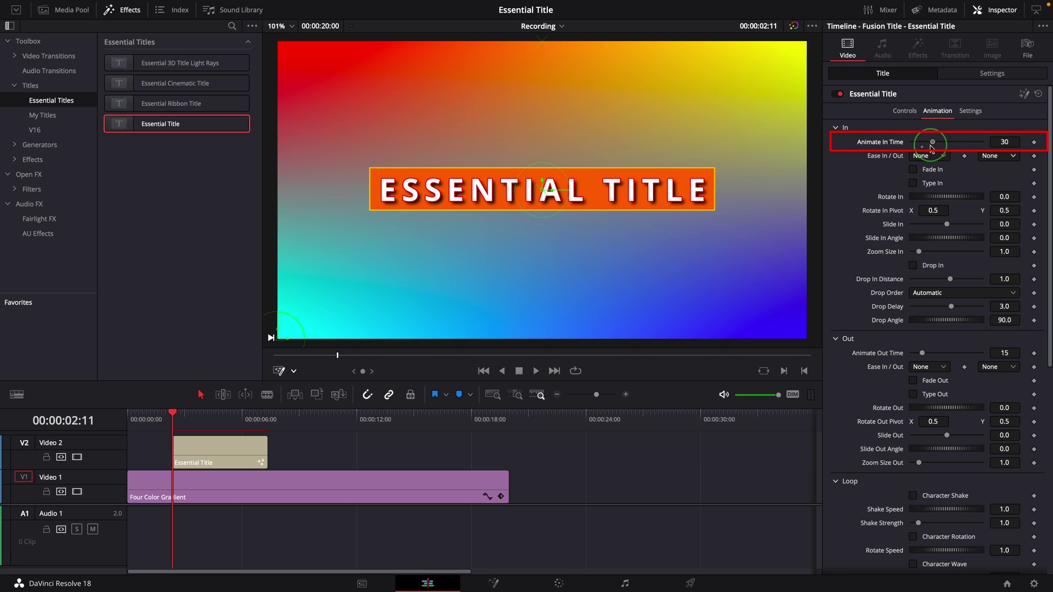
click(1001, 144)
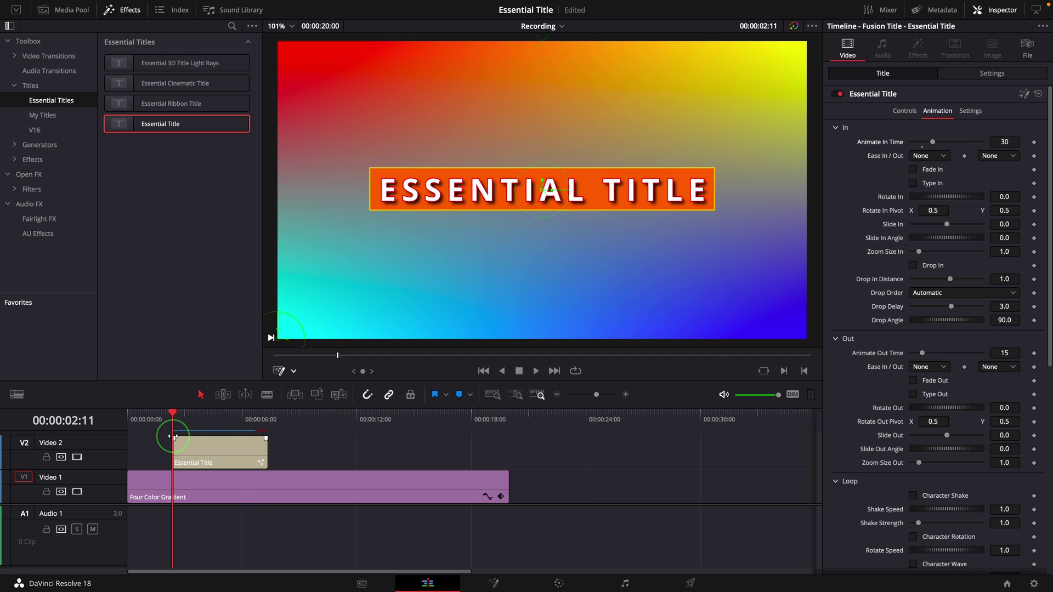
- Try fade-in and fade-out handles on the title clip, then remove the fade-in
drag(173, 438, 185, 437)
drag(266, 438, 255, 438)
click(225, 464)
drag(186, 439, 174, 439)
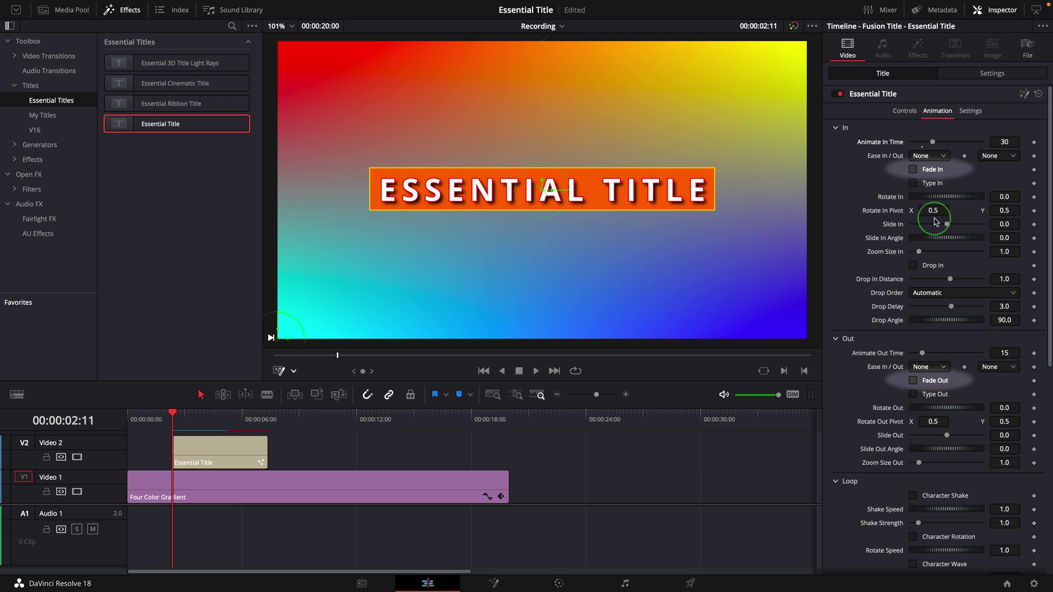
- Turn on Type In and preview the typing-on entrance
click(913, 183)
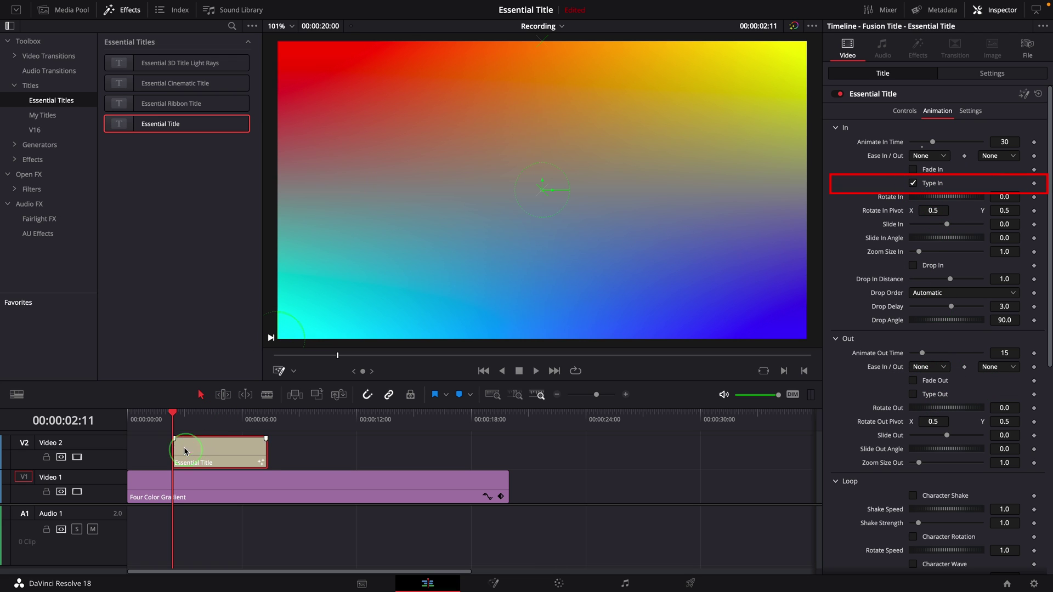
key(space)
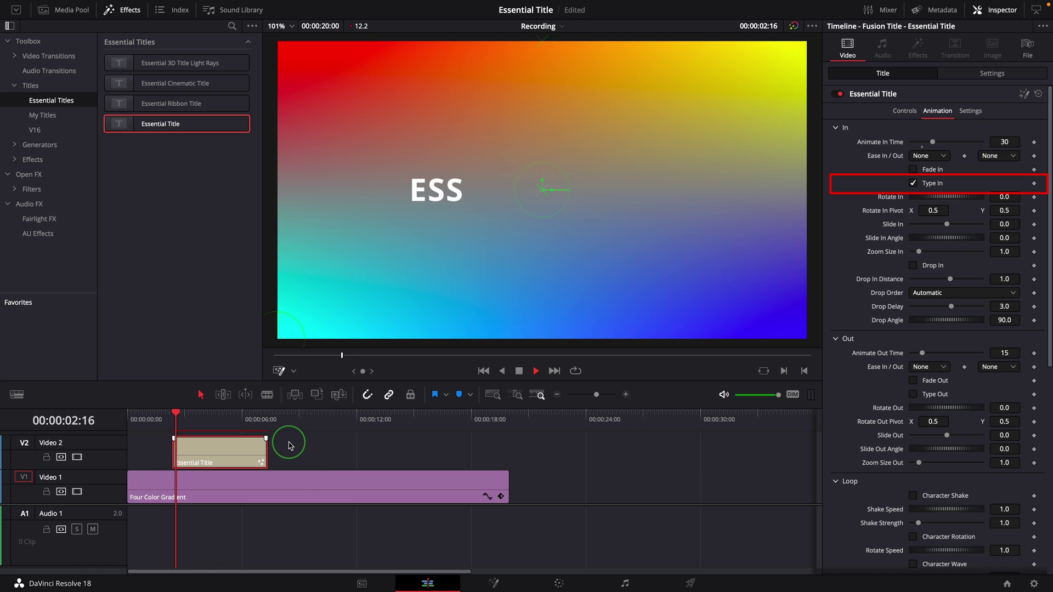
click(173, 416)
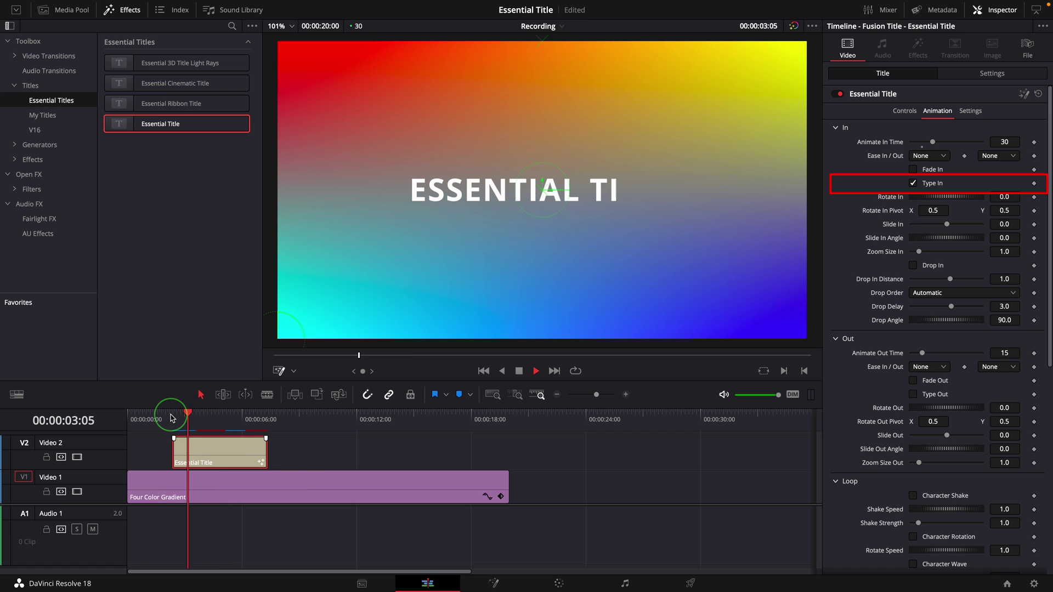
key(space)
- Switch off Type In, add a Rotate In amount, and preview the rotating entrance
click(921, 184)
drag(926, 202, 957, 202)
click(170, 416)
key(space)
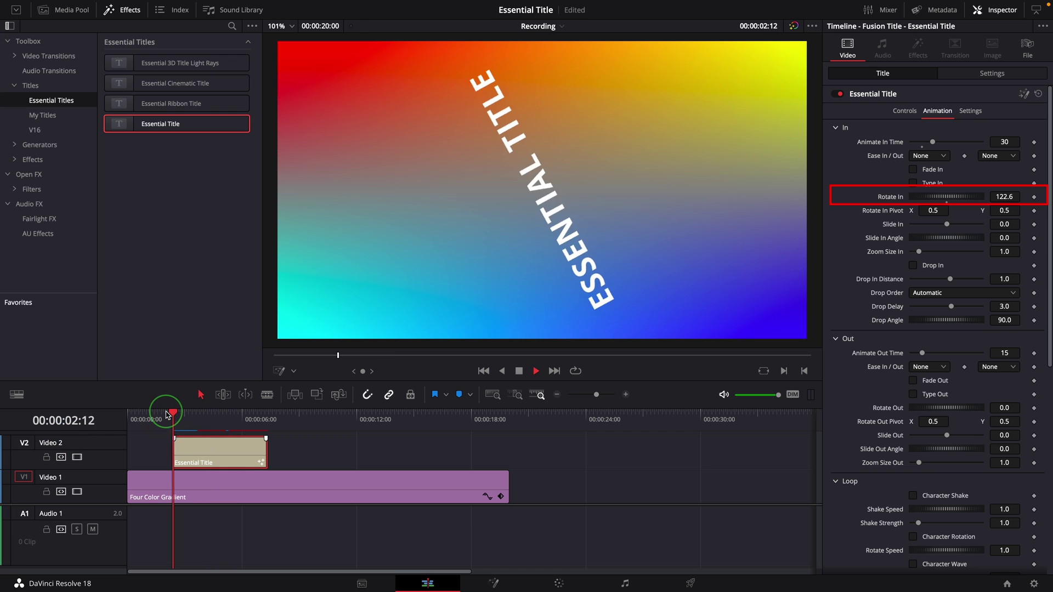
click(168, 414)
key(space)
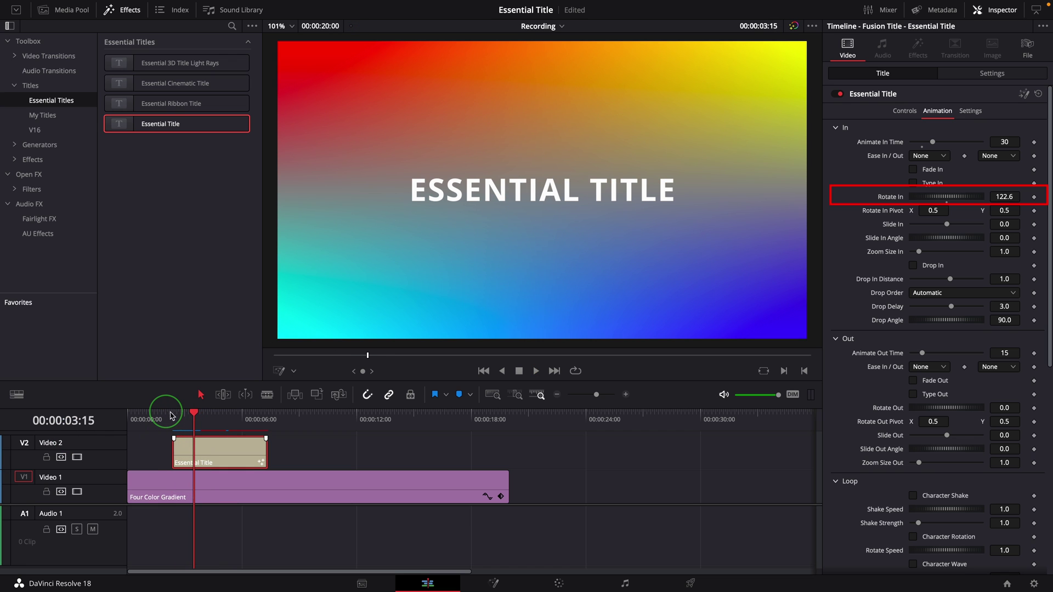
- Set Rotate In to 720 degrees and preview the two-turn spin
click(1004, 197)
text(720)
key(Tab)
click(162, 416)
key(space)
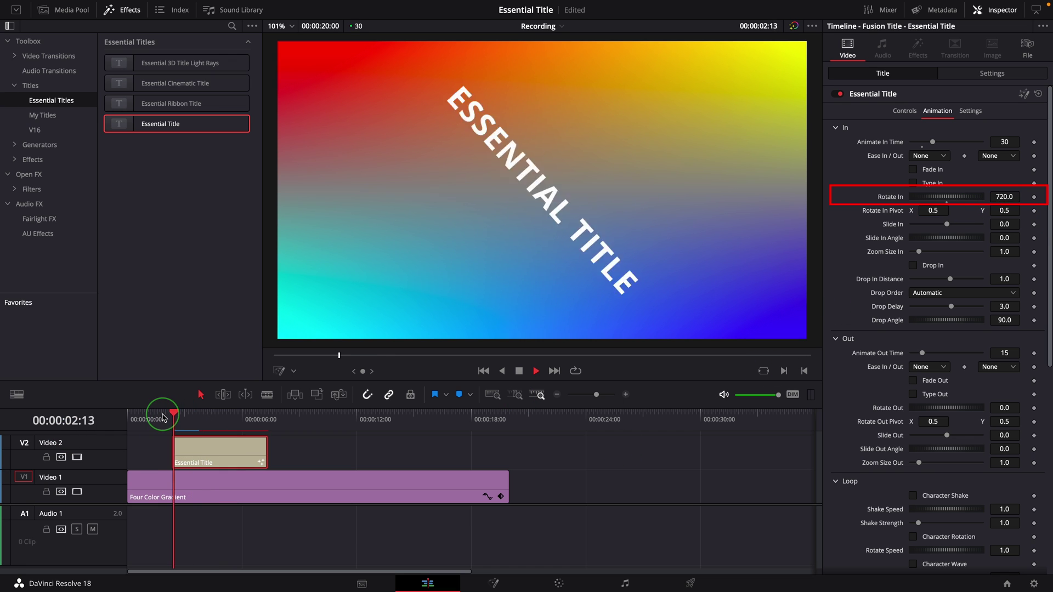
key(space)
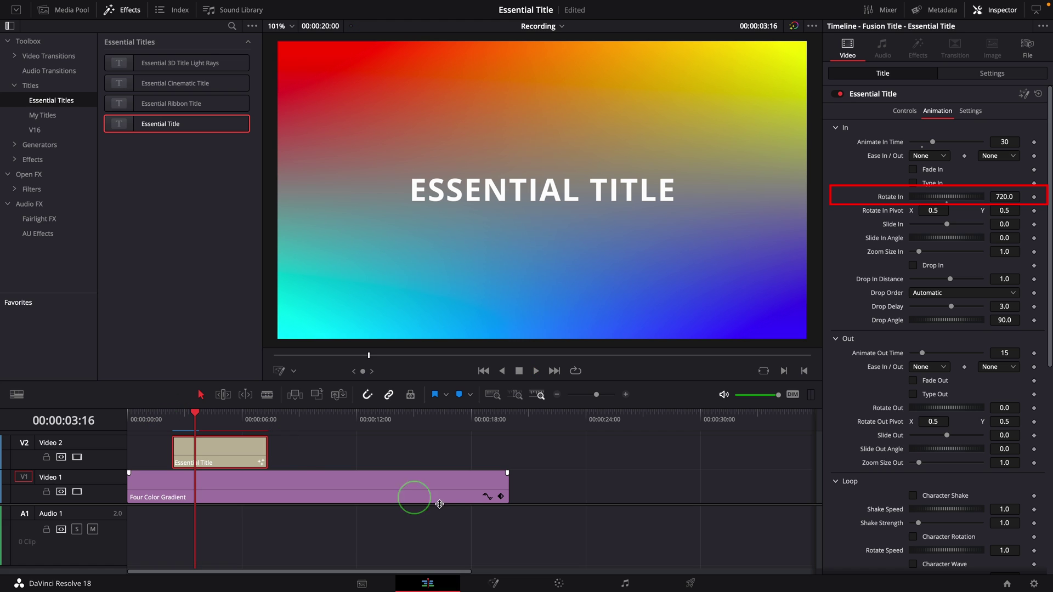
- Move the Rotate In pivot off-centre and preview the spin around it
mouse_move(932, 211)
mouse_down()
mouse_move(971, 211)
mouse_move(927, 213)
mouse_up()
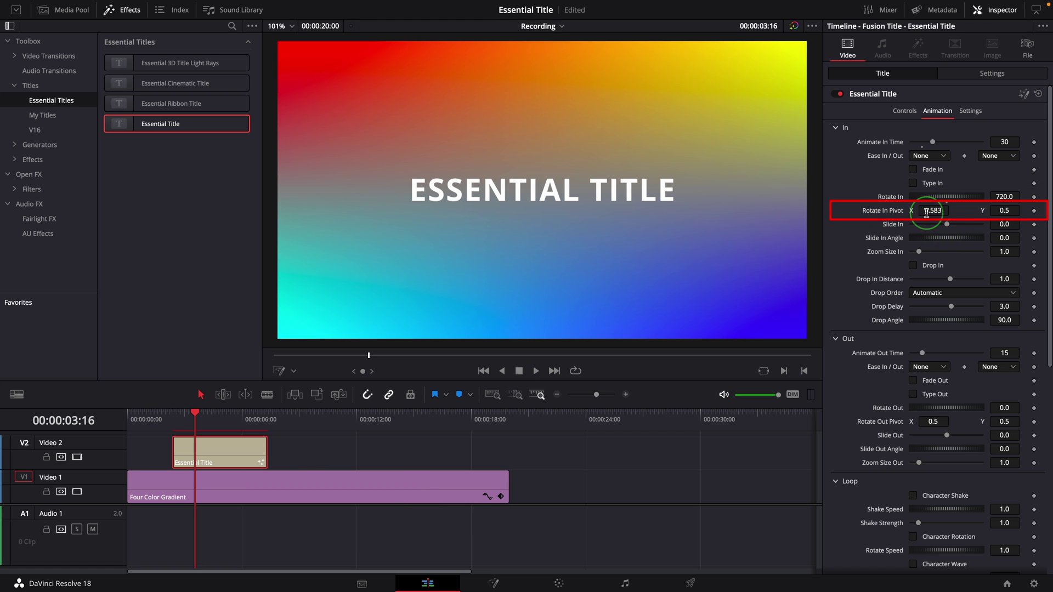
drag(606, 193, 645, 203)
click(163, 418)
key(space)
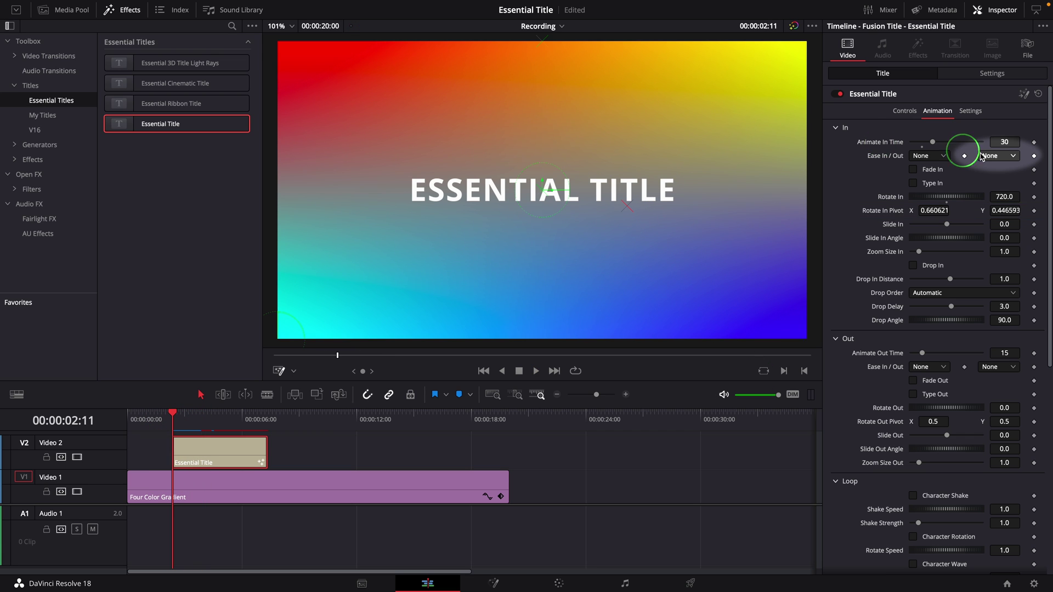
- Switch the entrance easing to Elastic and preview it until the title is fully in
click(981, 156)
click(984, 276)
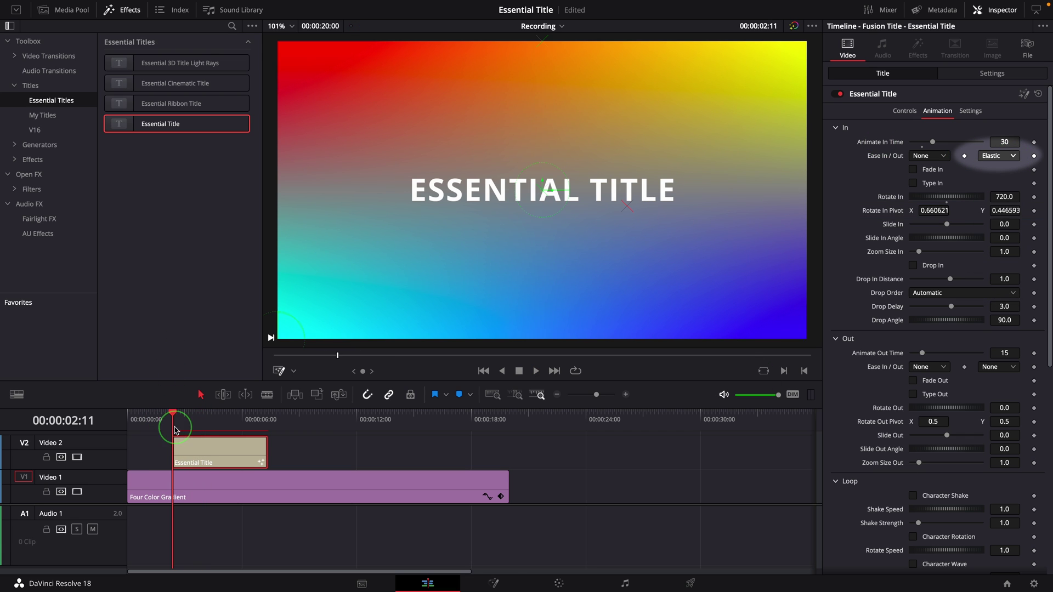
click(156, 415)
key(space)
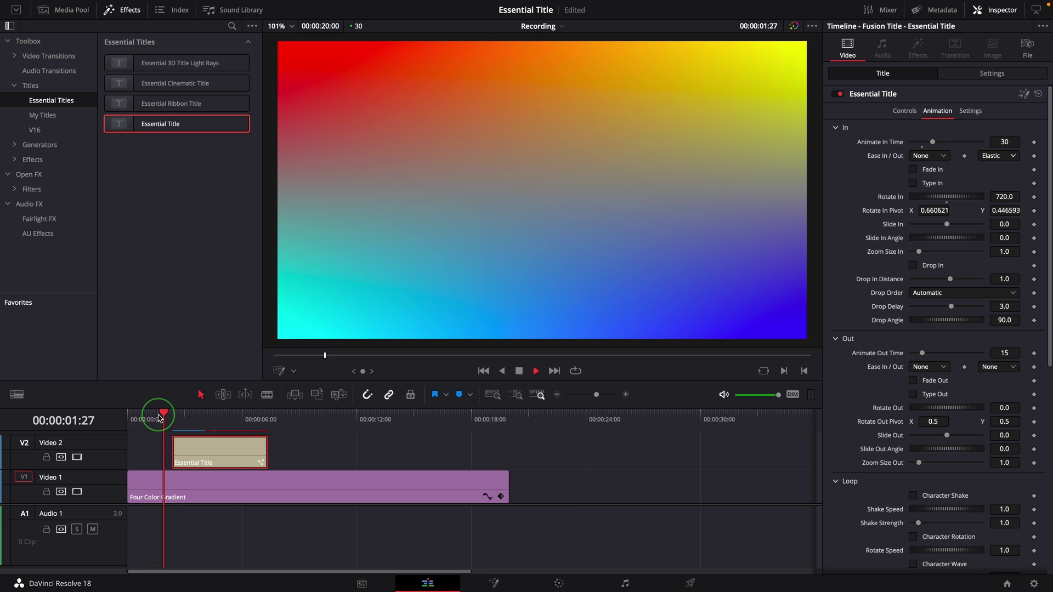
click(158, 417)
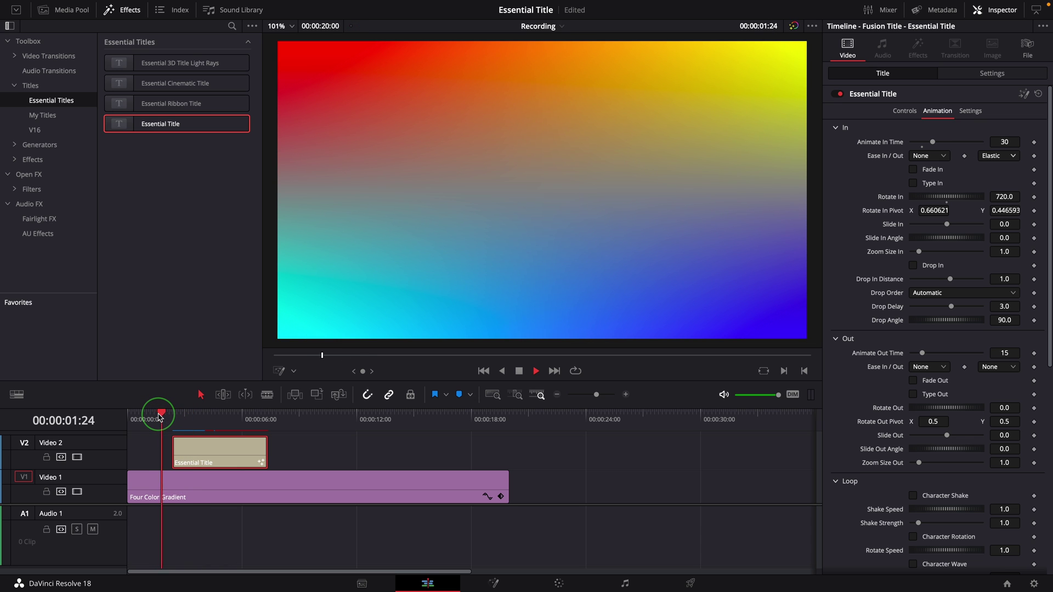
click(236, 434)
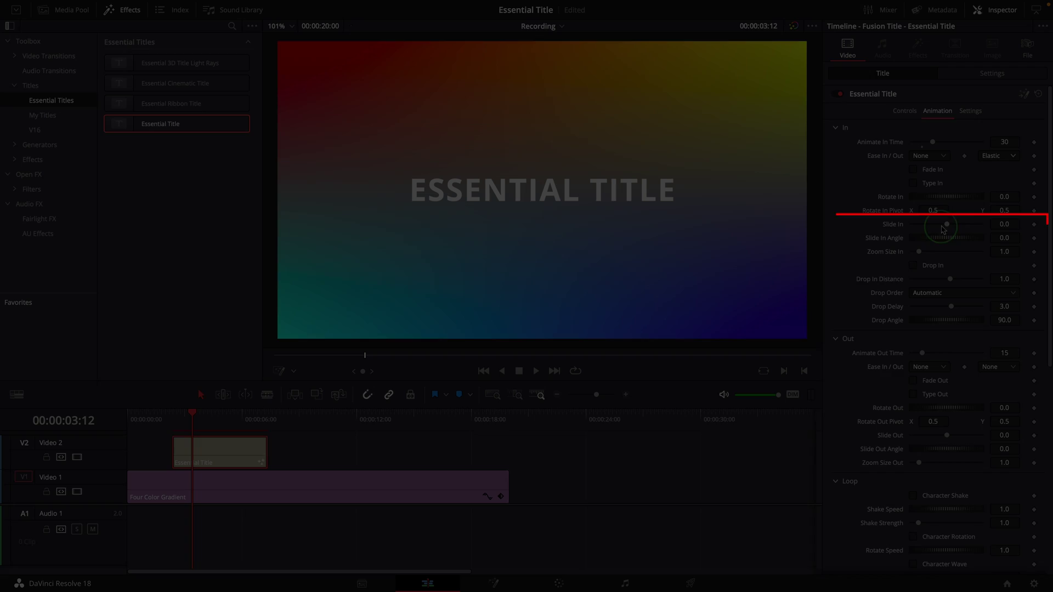
- Add a Slide In amount and preview the sliding entrance
drag(944, 229, 908, 231)
click(160, 412)
key(space)
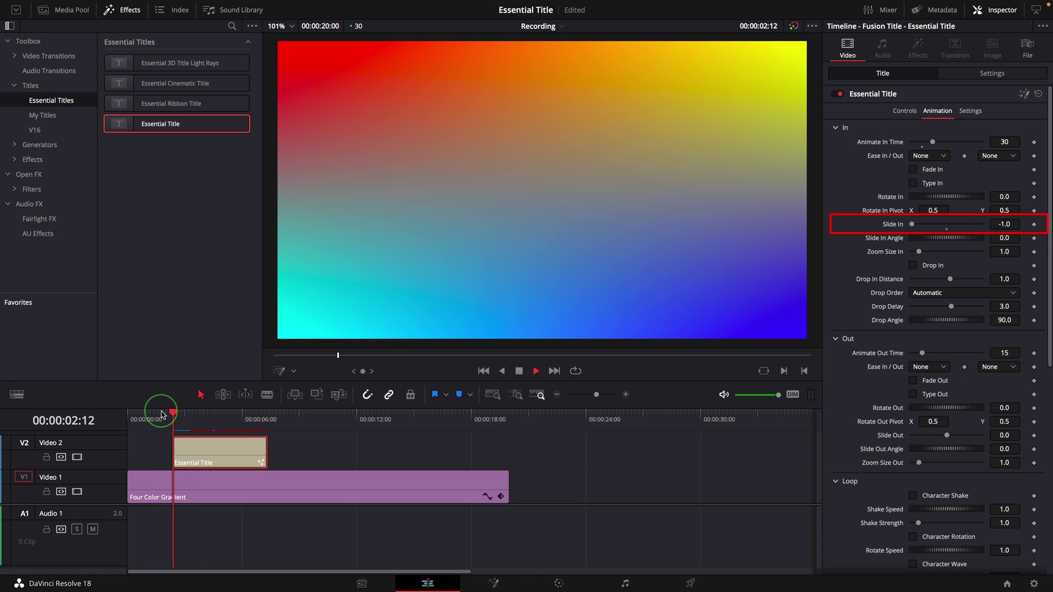
click(162, 415)
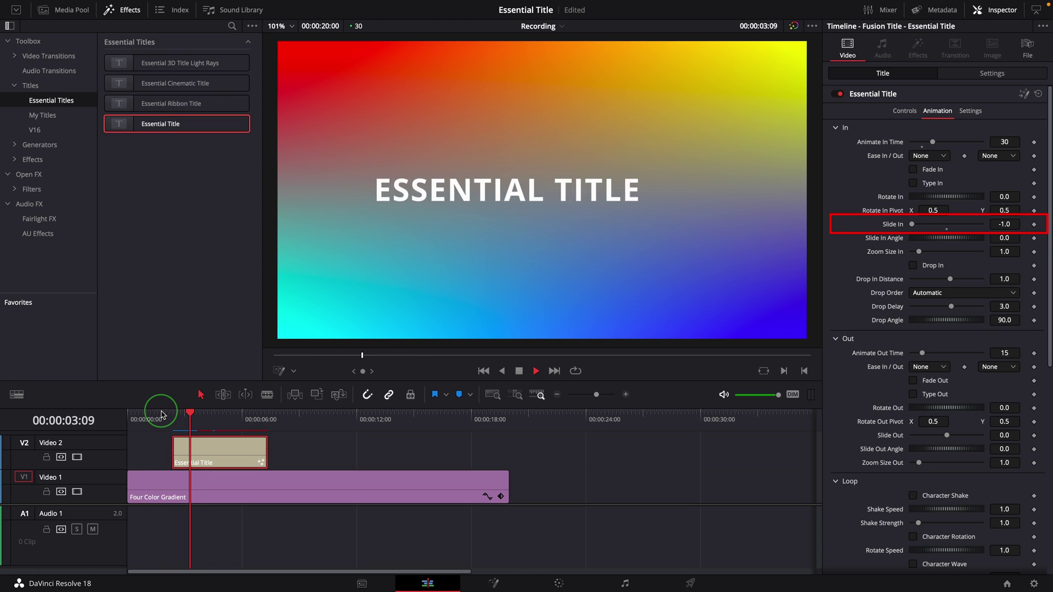
key(space)
- Set Slide In Angle to 90, reverse the slide direction, and preview the vertical slide
click(1004, 238)
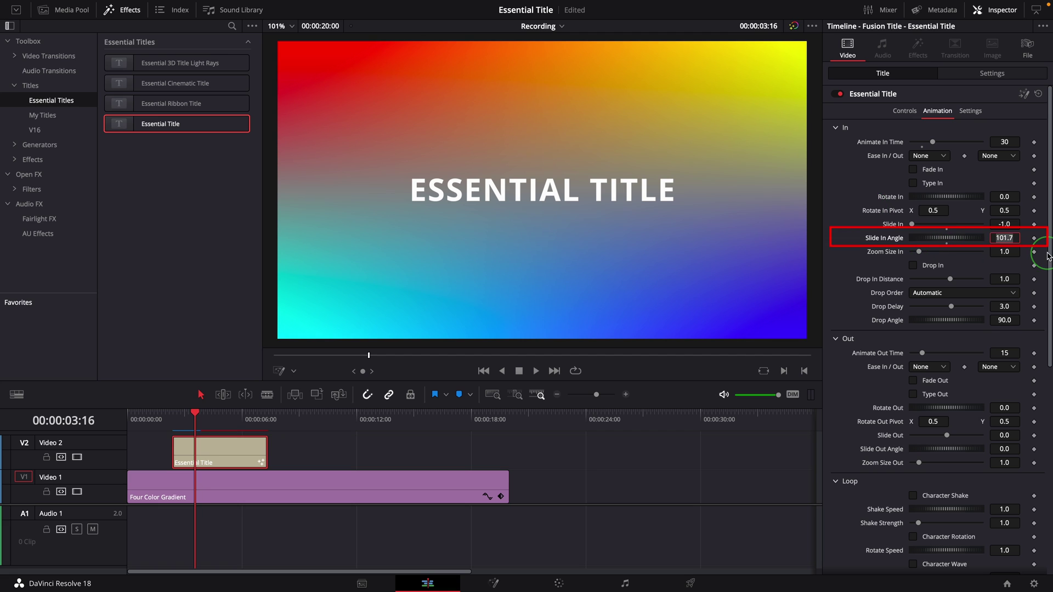
text(90)
key(Tab)
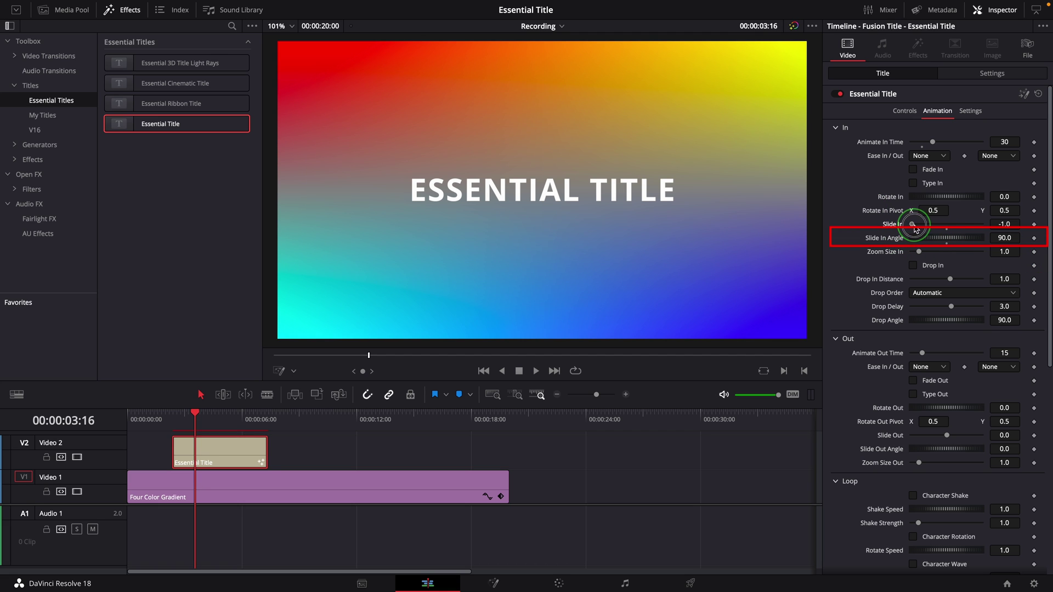
drag(912, 224, 982, 223)
click(164, 419)
key(space)
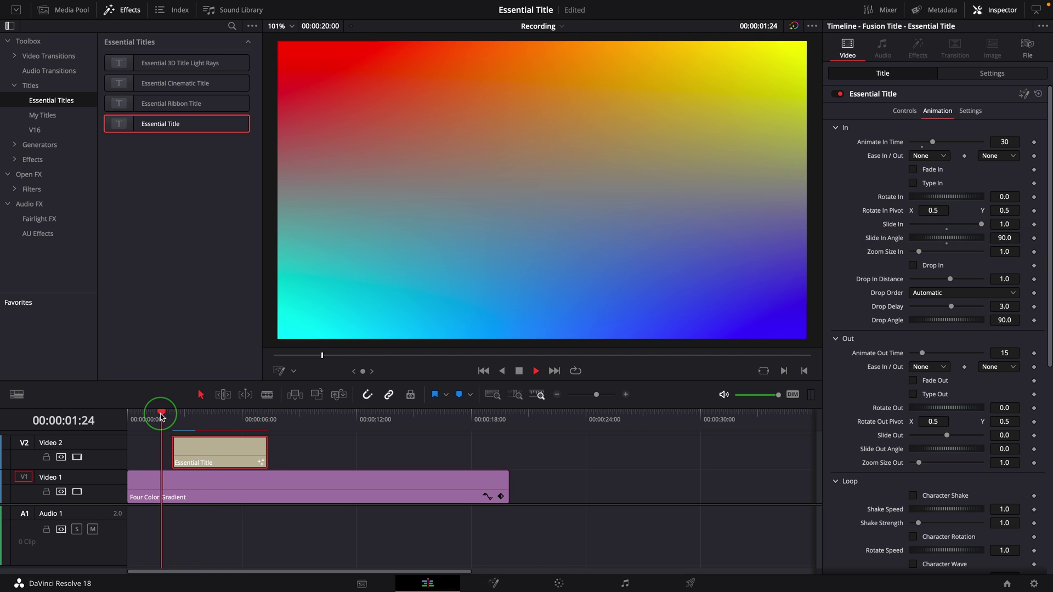
click(162, 417)
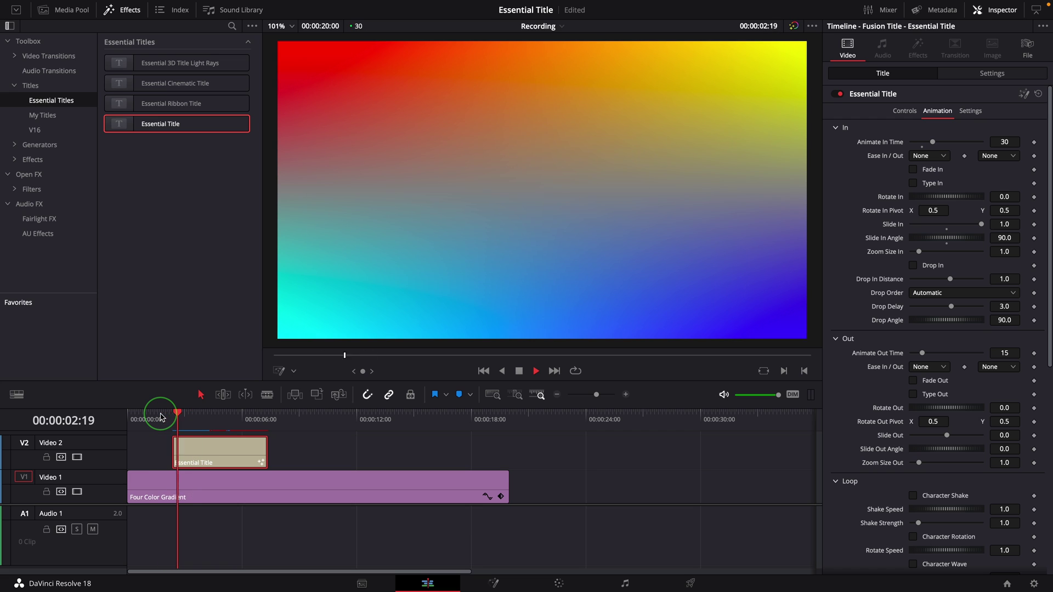
click(159, 417)
key(space)
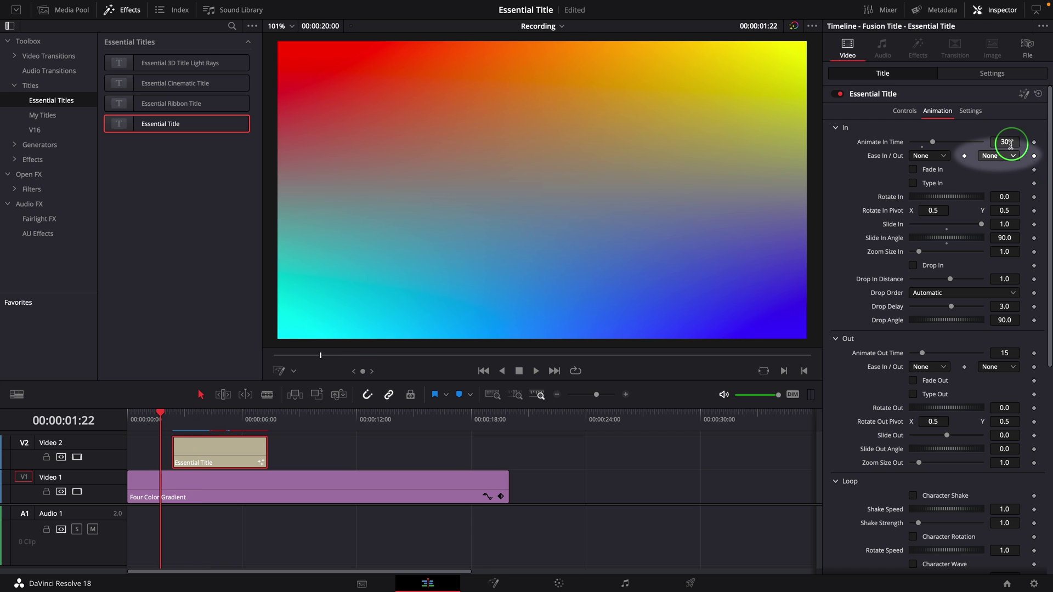
- Try Bounce easing on the slide entrance and preview it
click(998, 156)
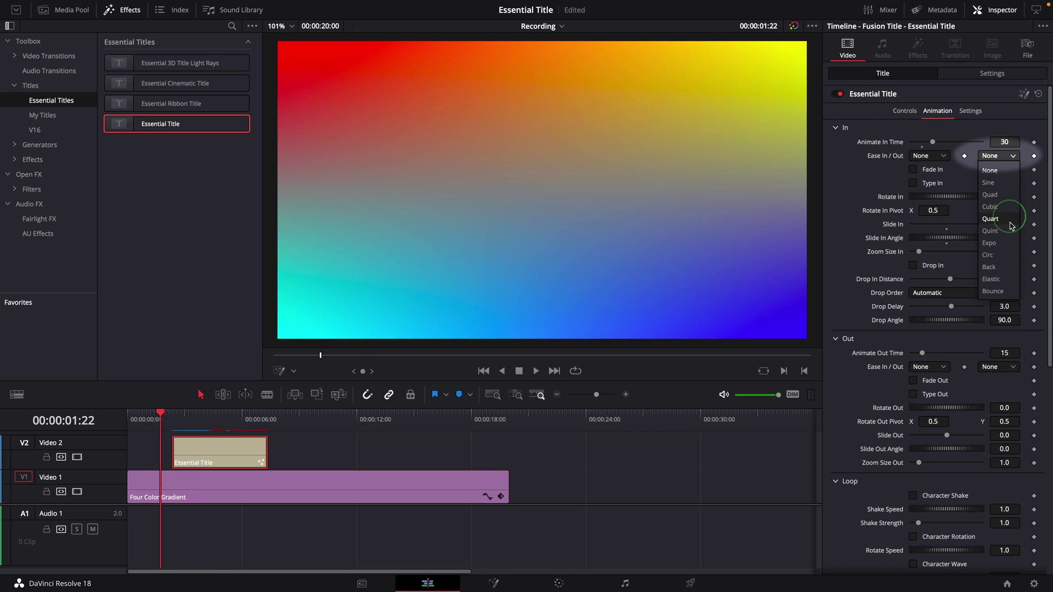
click(995, 291)
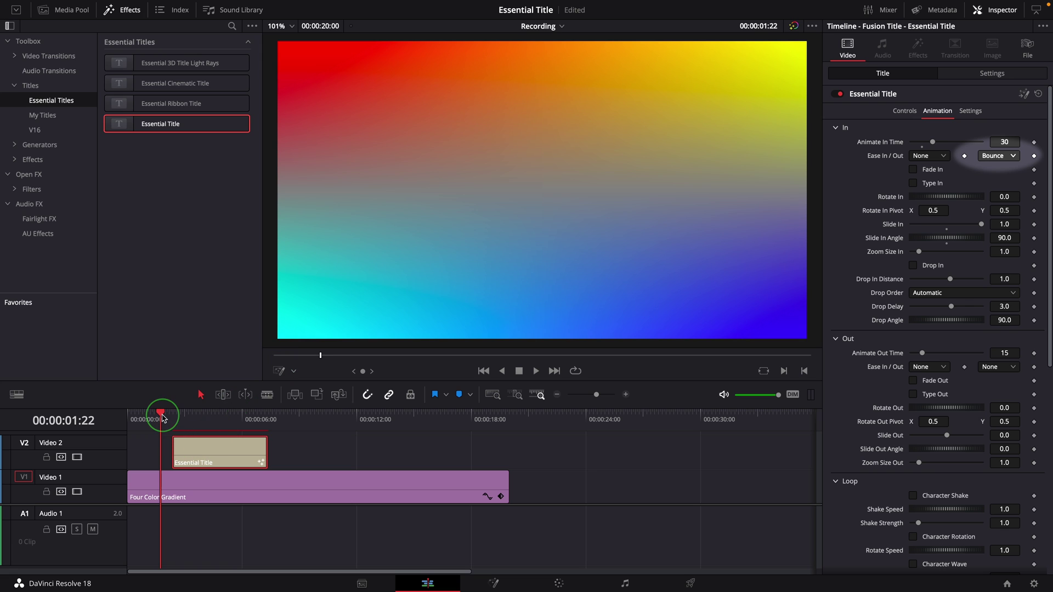
key(space)
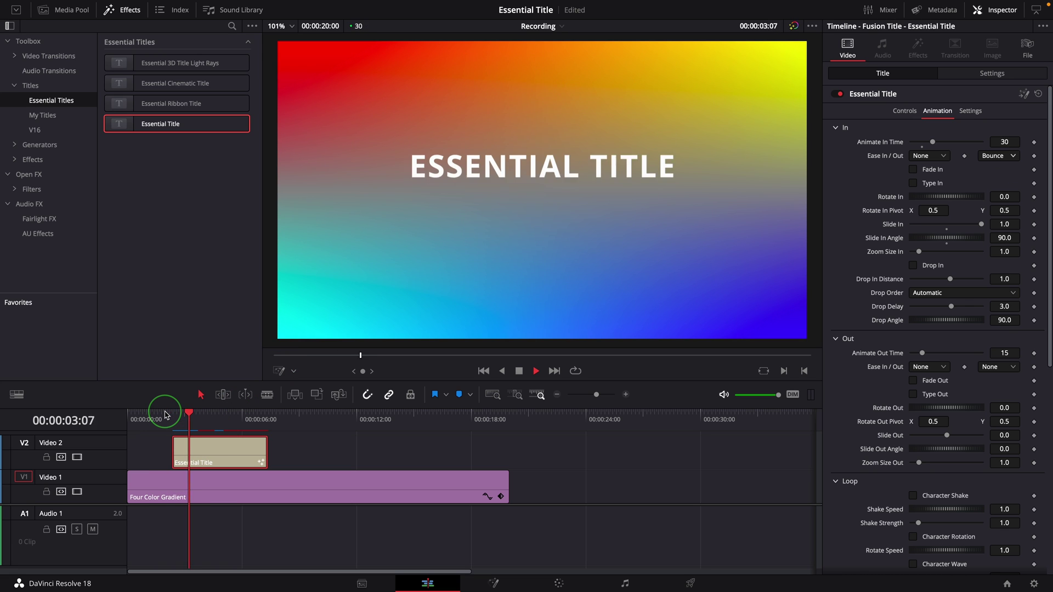
key(space)
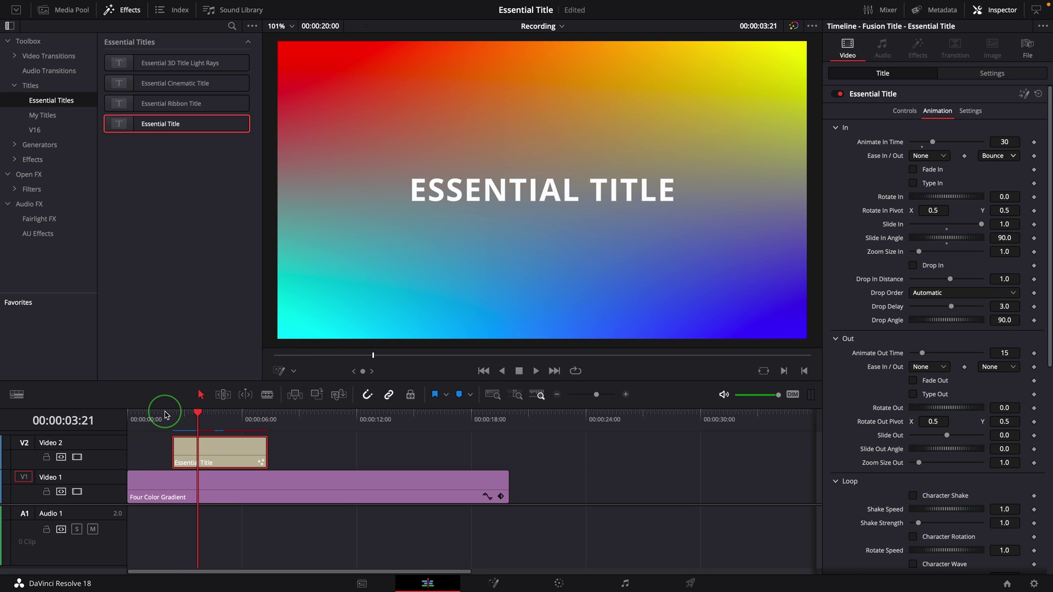
click(172, 416)
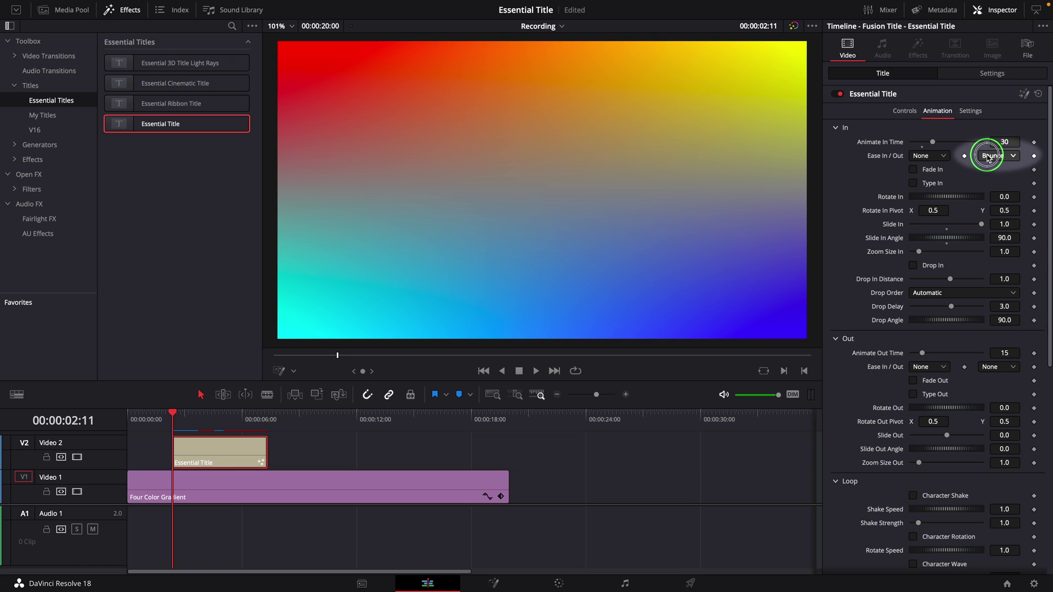
- Switch the entrance easing to Elastic and preview the elastic slide
click(1007, 156)
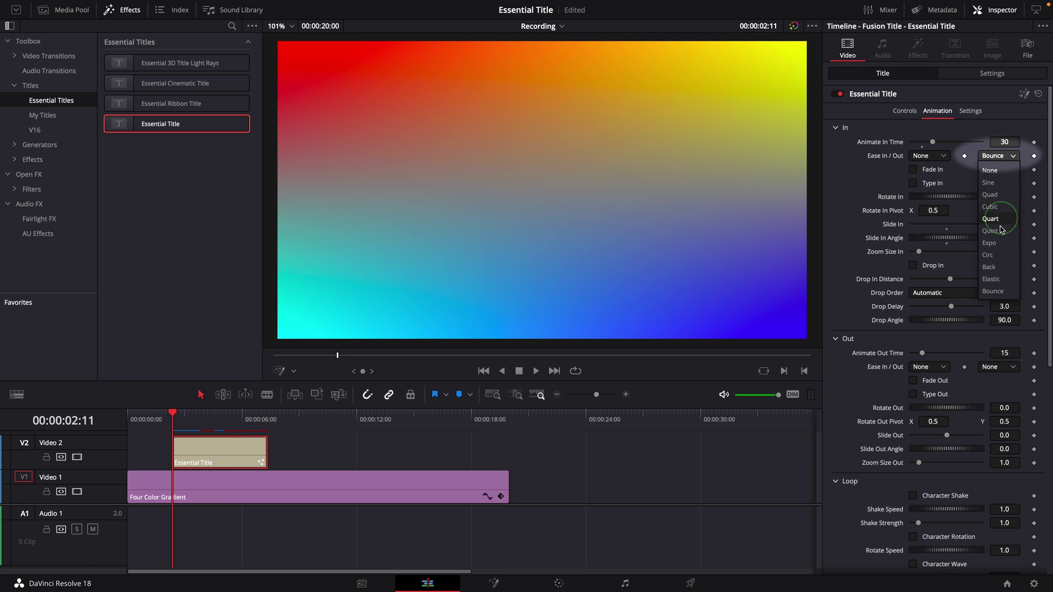
click(991, 279)
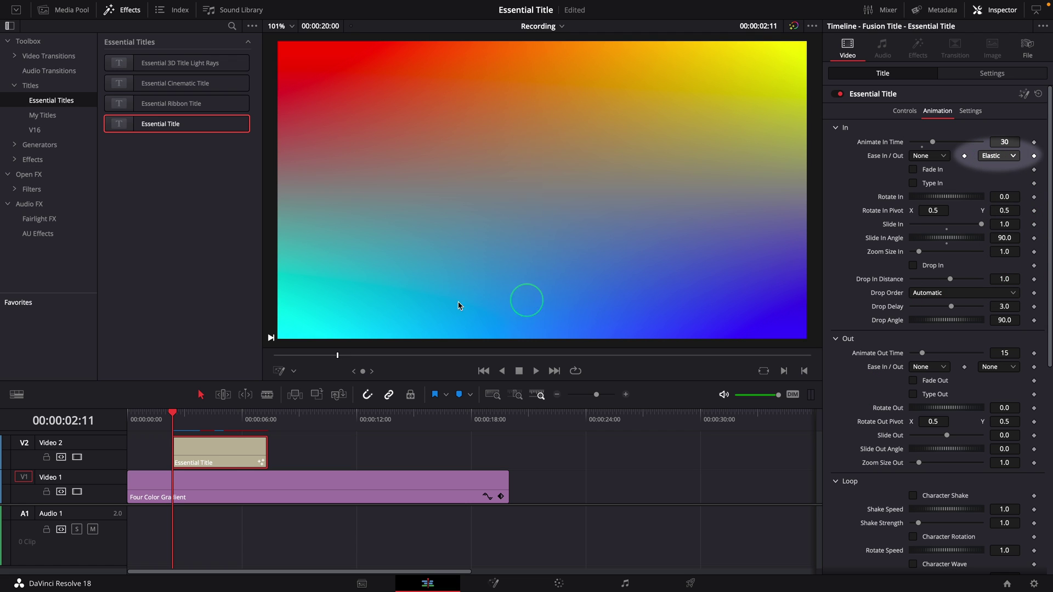
click(167, 418)
key(space)
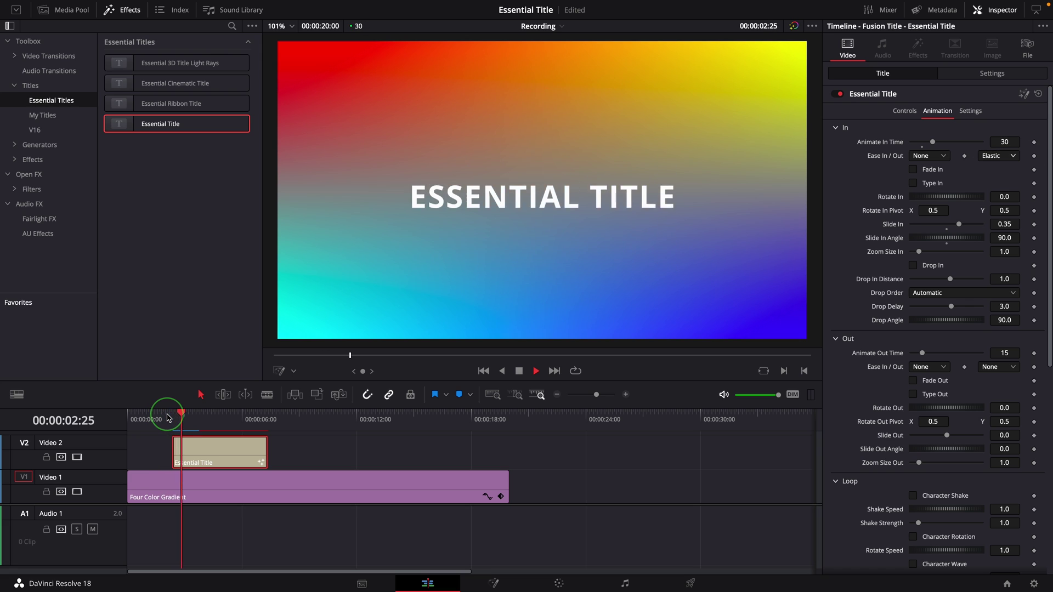
click(167, 418)
key(space)
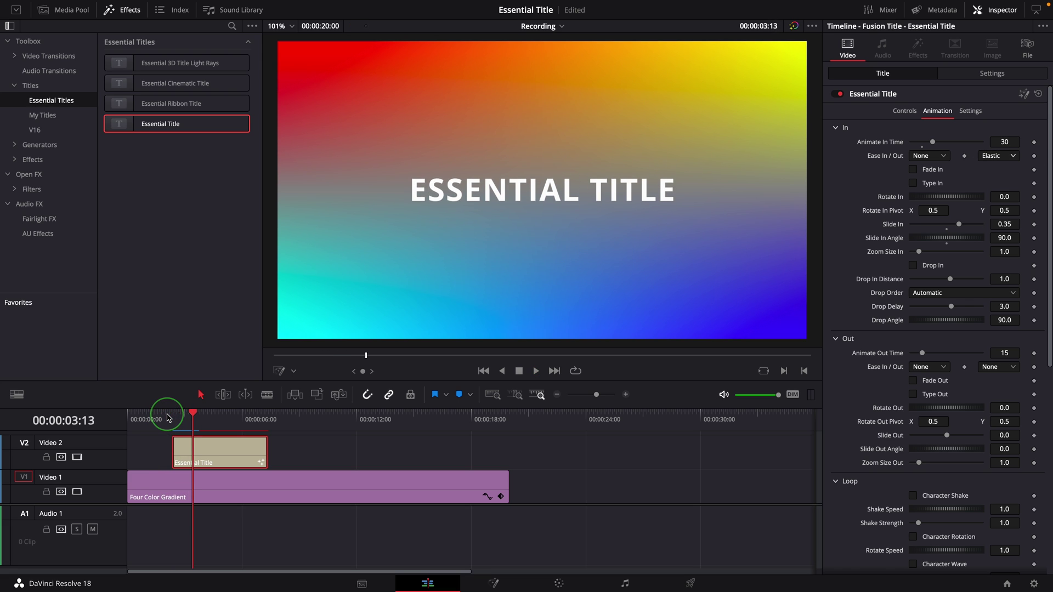
- Set Zoom Size In to 0.0 and preview the title growing in
click(169, 418)
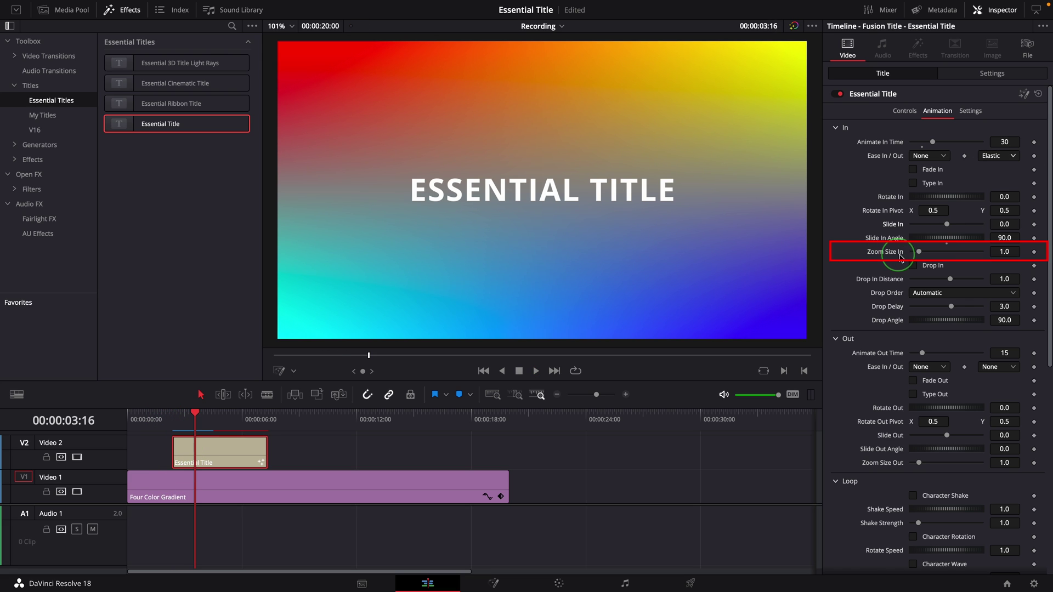
click(920, 253)
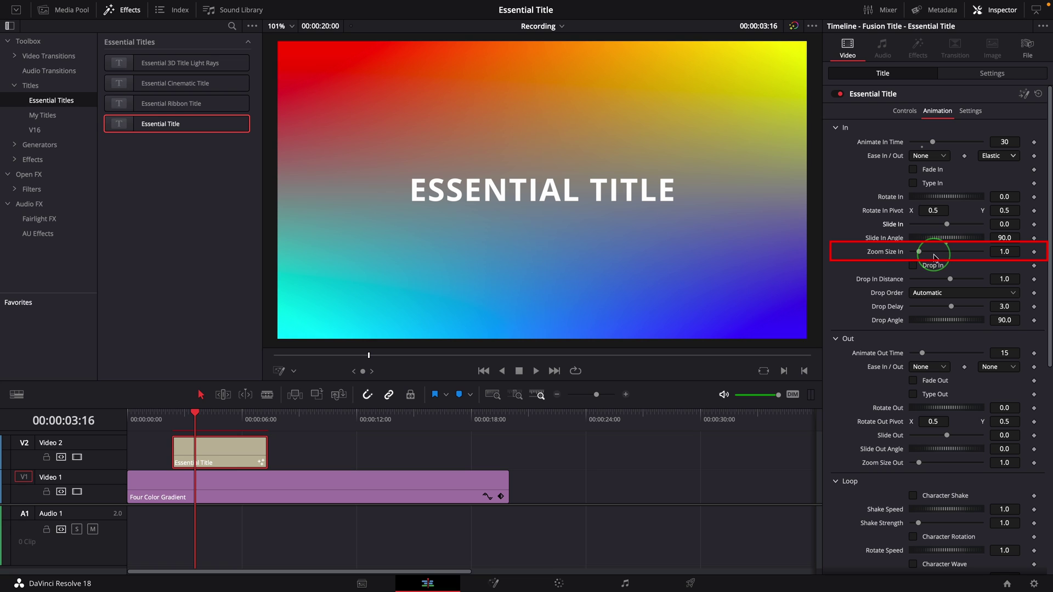
drag(921, 254, 909, 255)
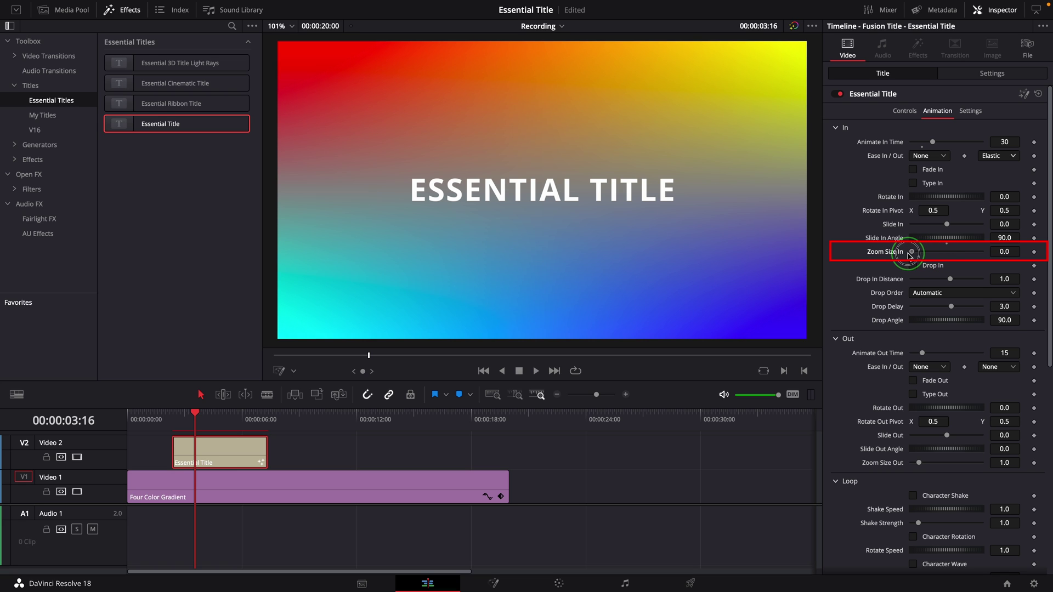
click(169, 418)
key(space)
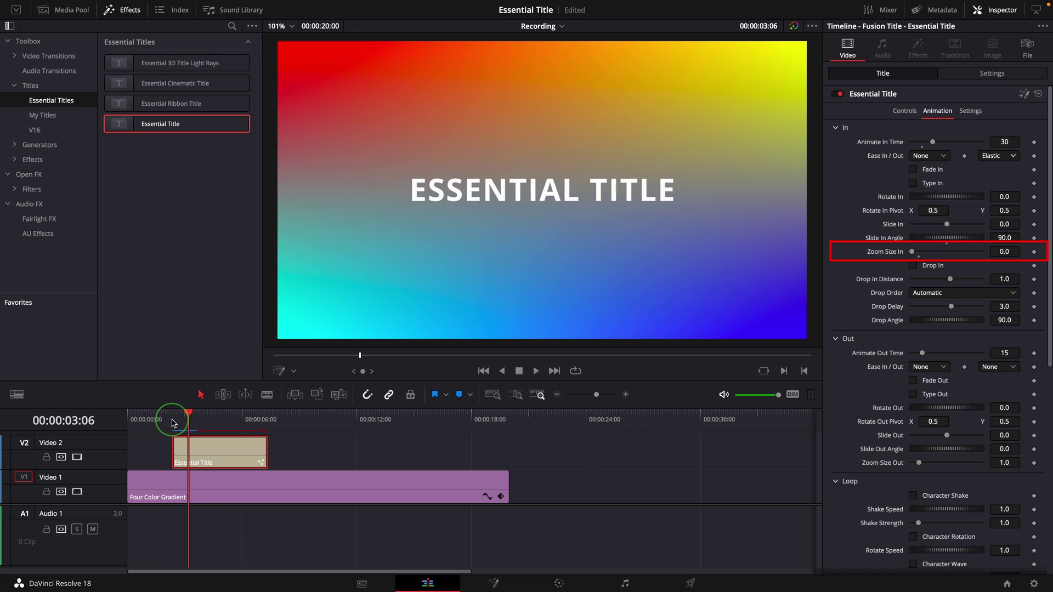
- Switch the In easing to Expo and preview the entrance
click(998, 156)
click(993, 241)
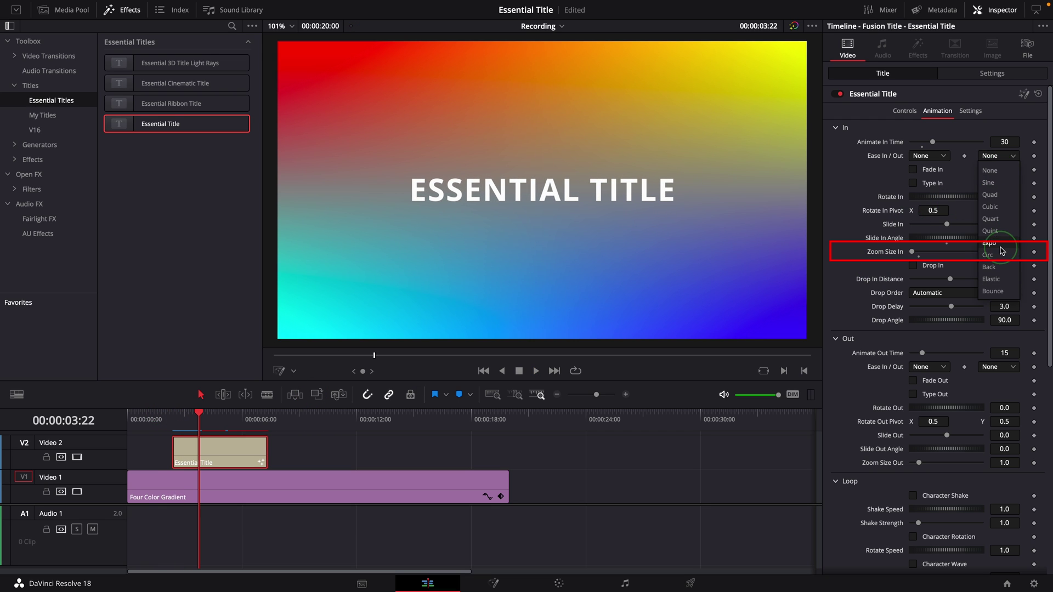
click(190, 492)
click(174, 419)
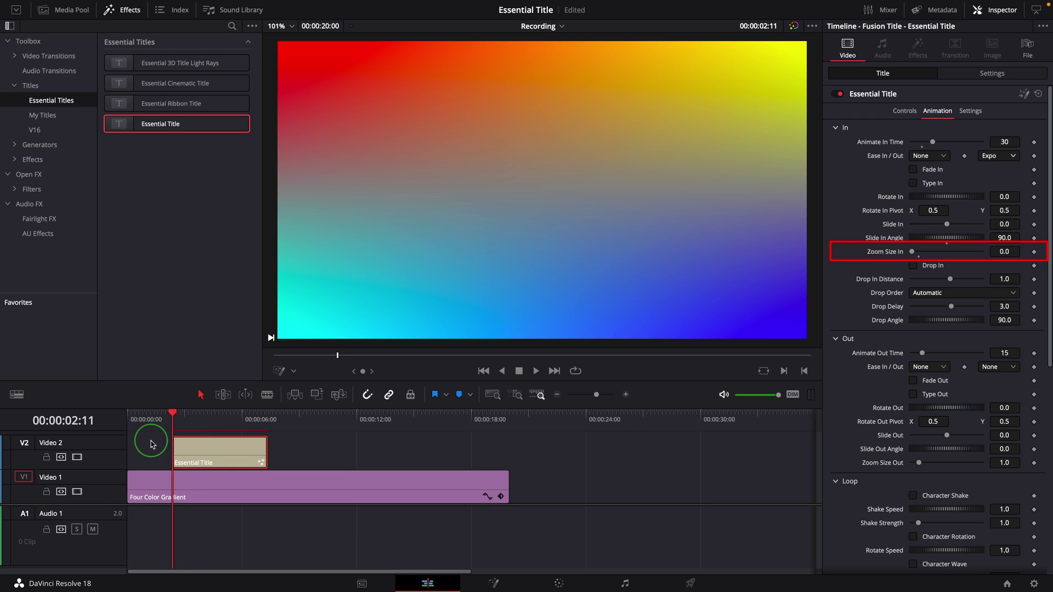
key(space)
click(167, 417)
key(space)
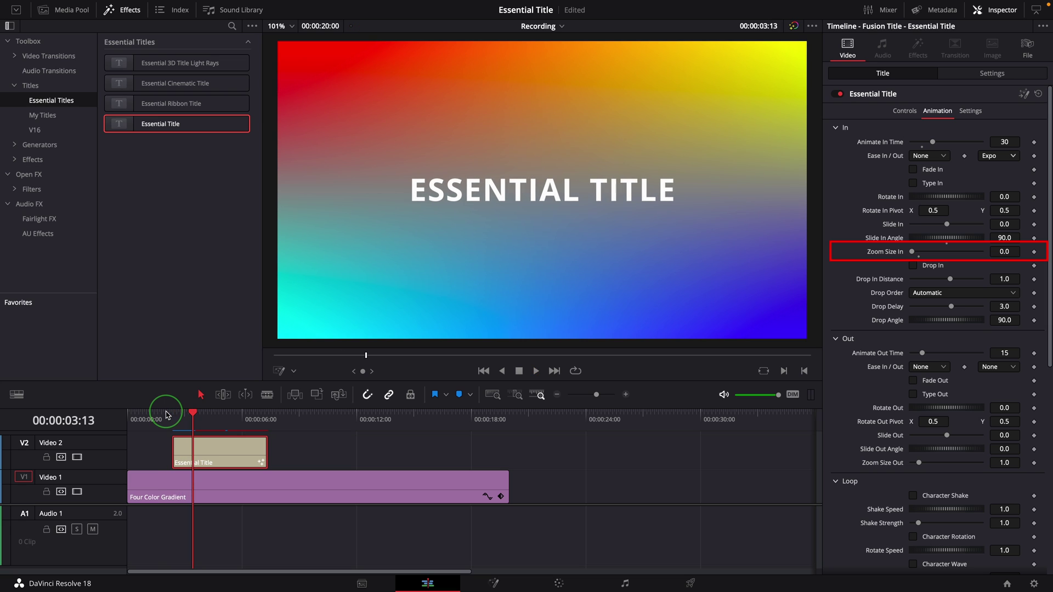
- Raise Zoom Size In to about 3.6 and preview the larger zoom-in
drag(915, 254, 944, 256)
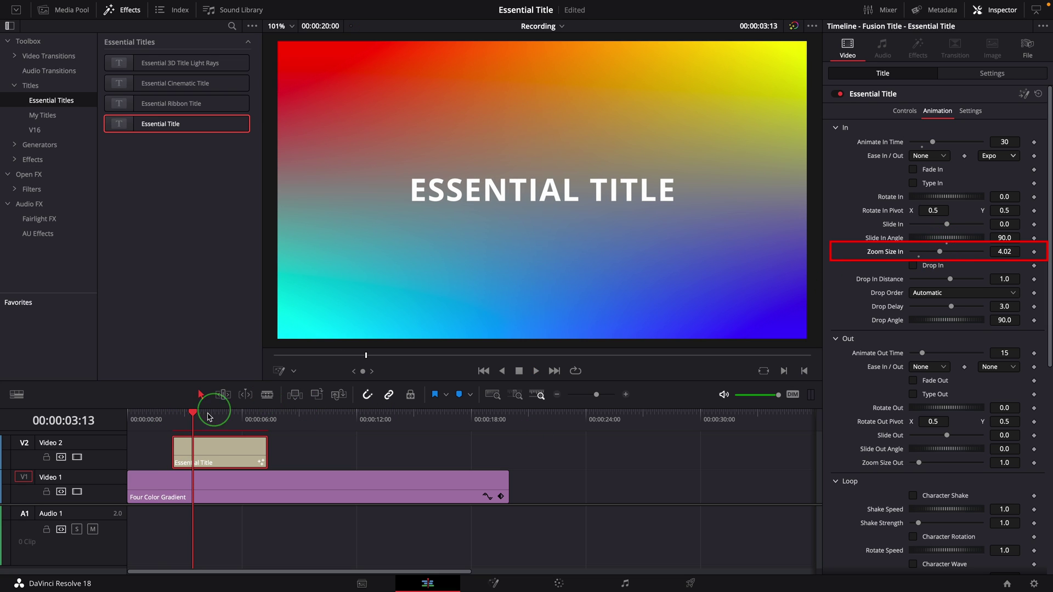
click(174, 420)
key(space)
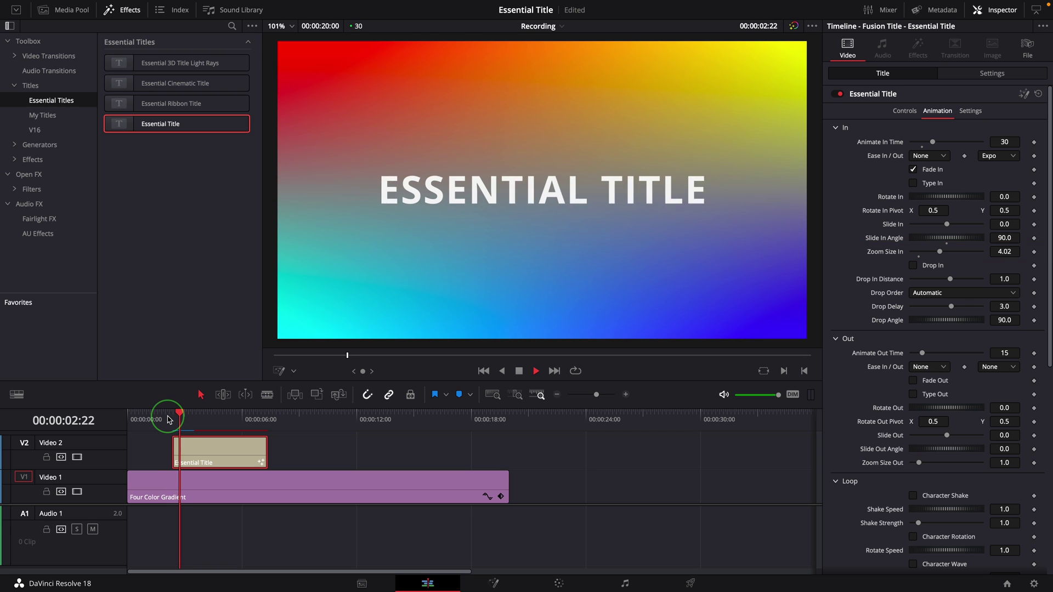
click(168, 420)
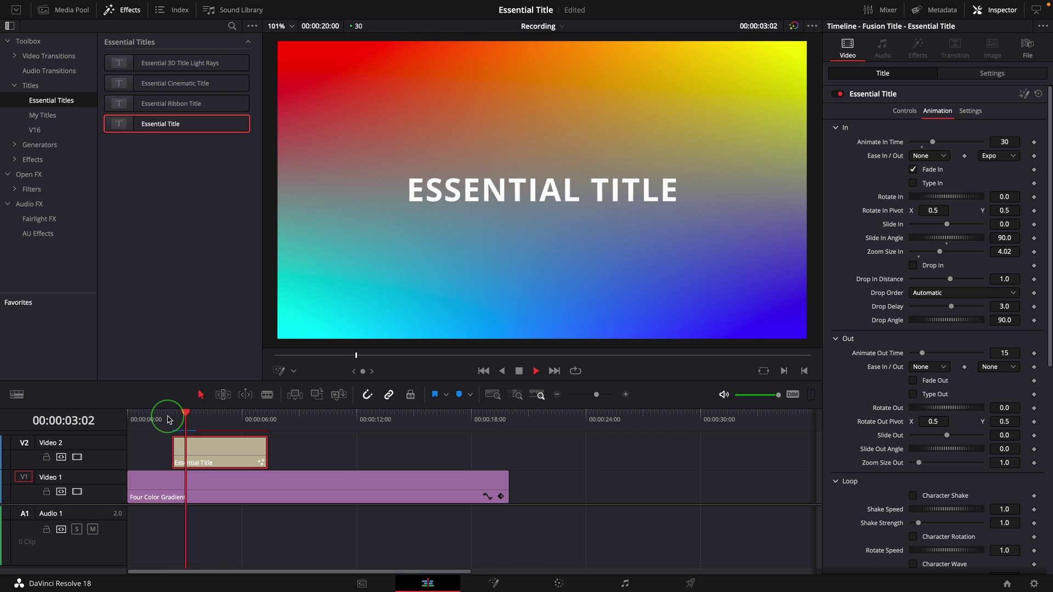
key(space)
- Reset Zoom Size In to 1.0 and preview the letters dropping in
drag(939, 251, 921, 266)
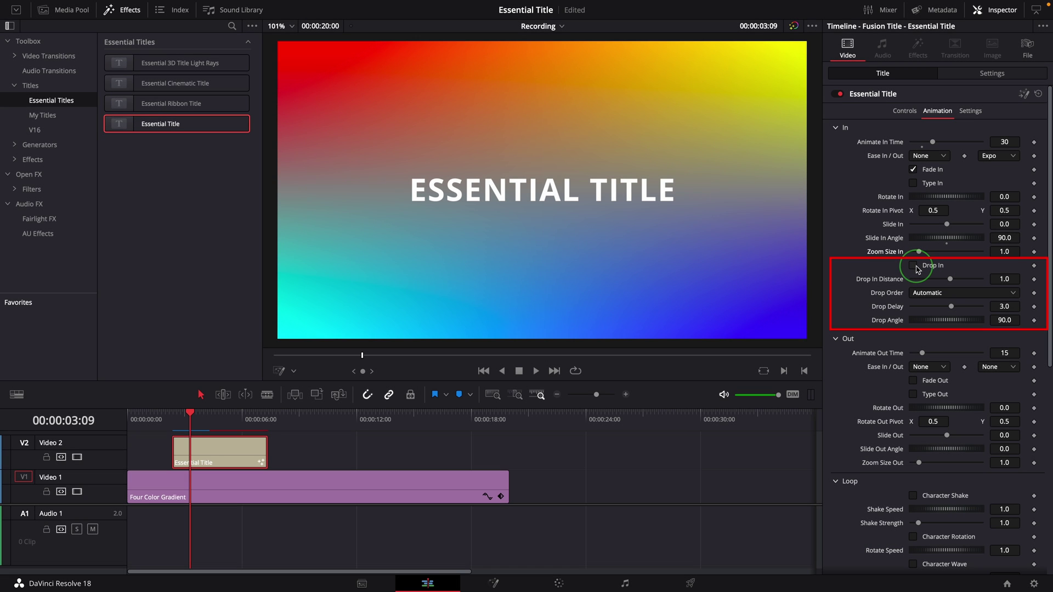
click(166, 418)
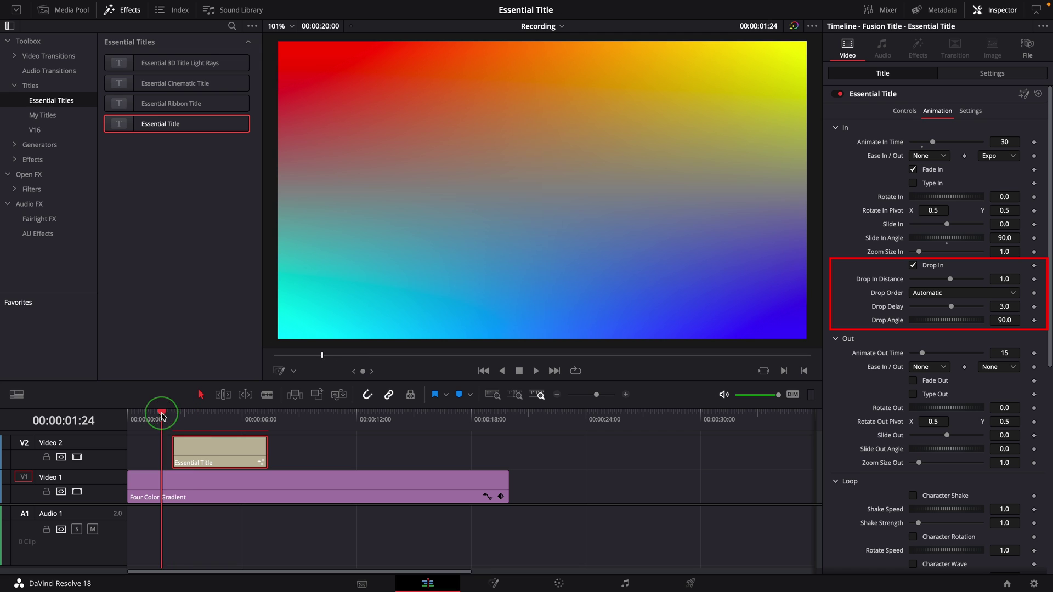
key(space)
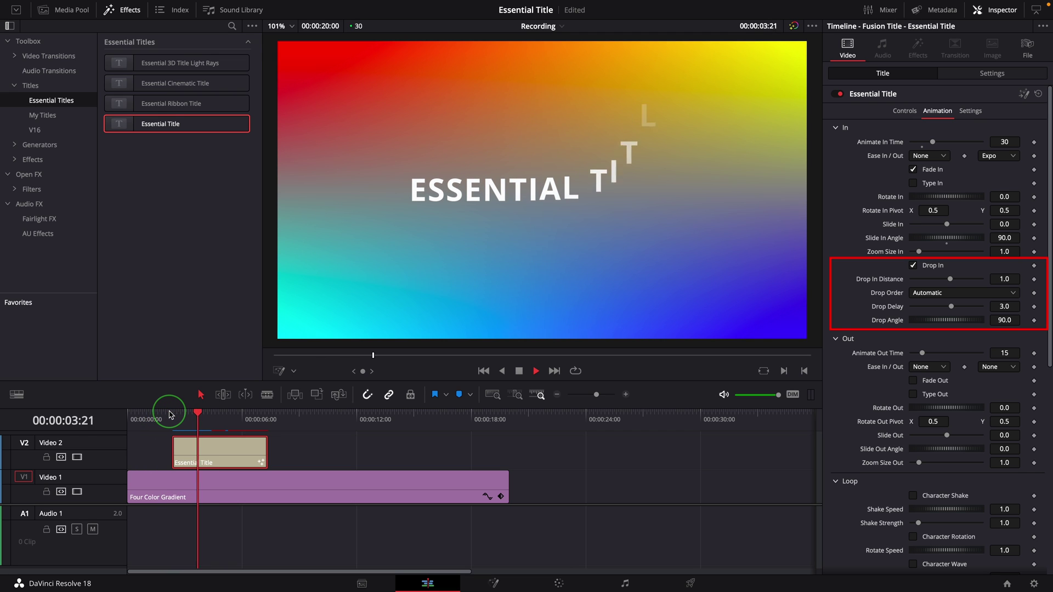
click(169, 415)
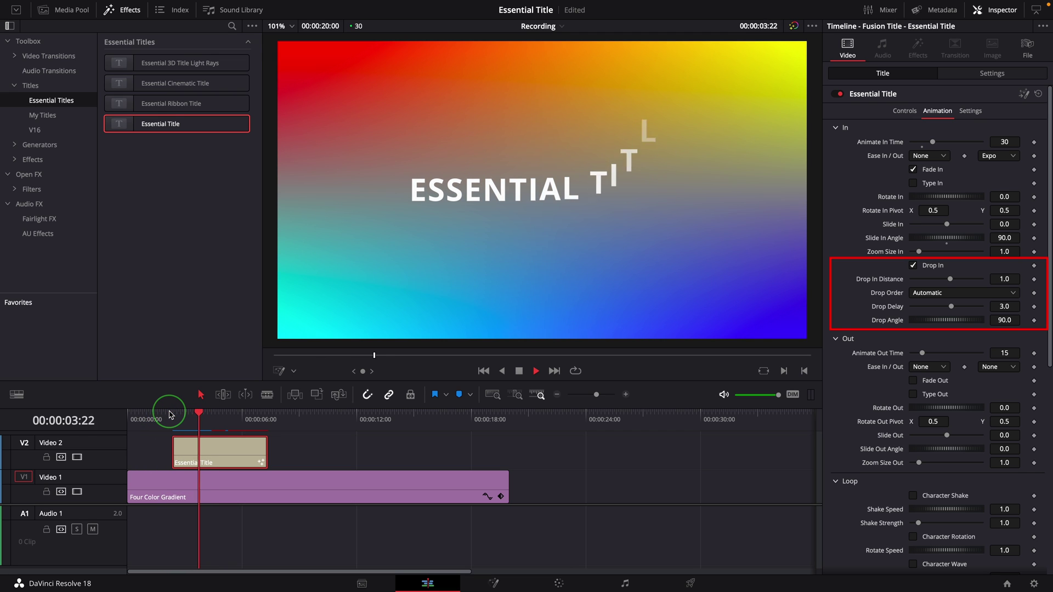
key(space)
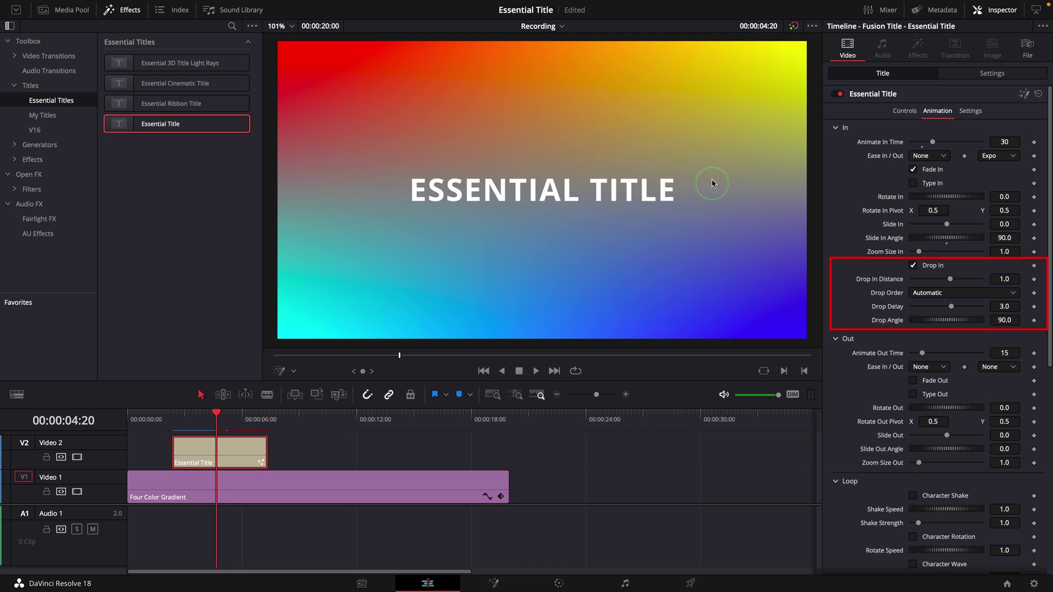
- Try Bounce easing on the drop-in and preview it
click(999, 156)
click(992, 283)
click(169, 415)
key(space)
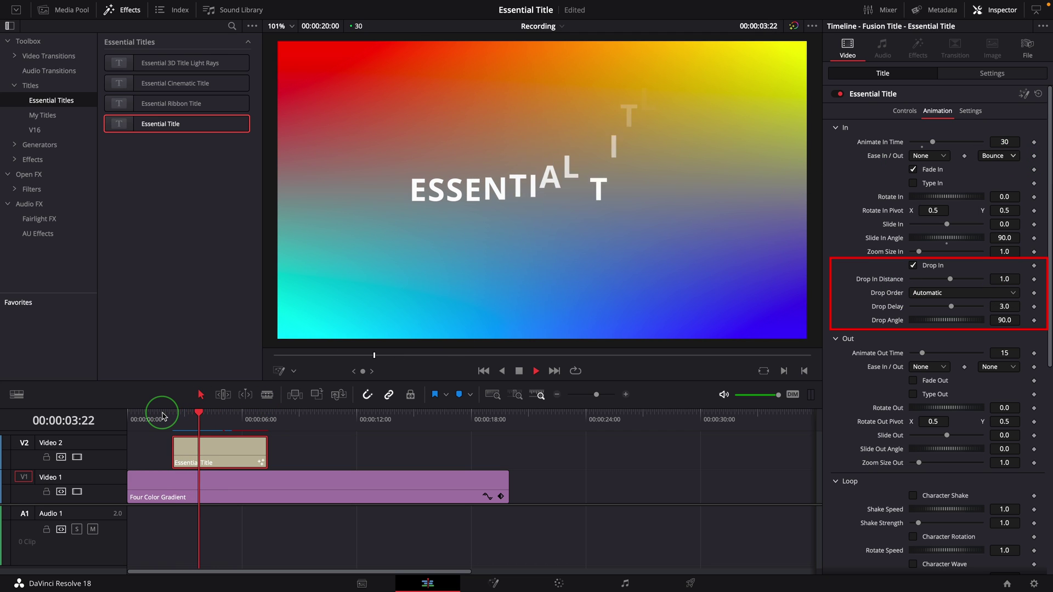
click(160, 415)
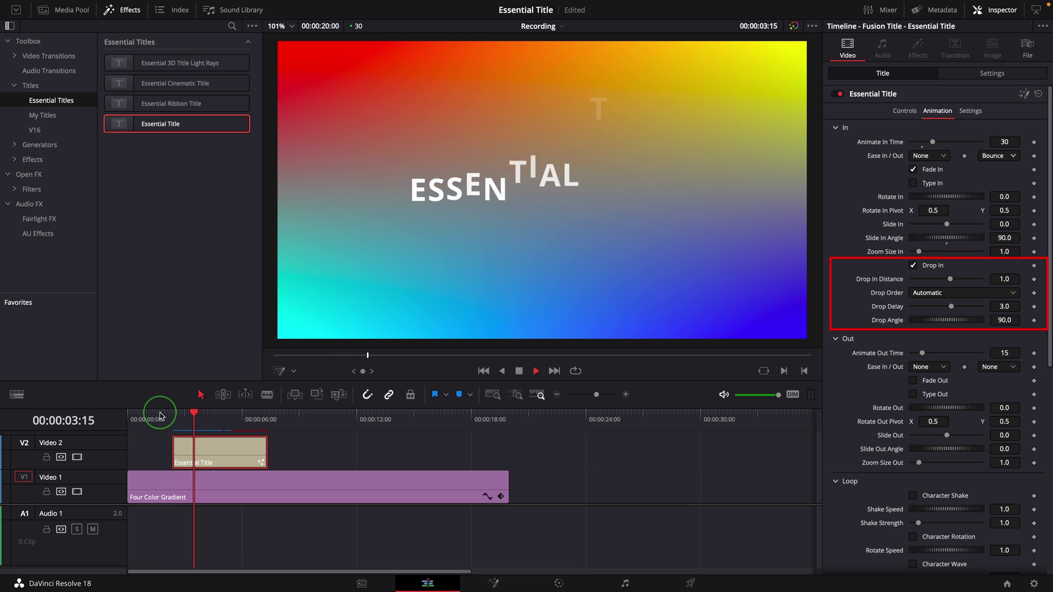
key(space)
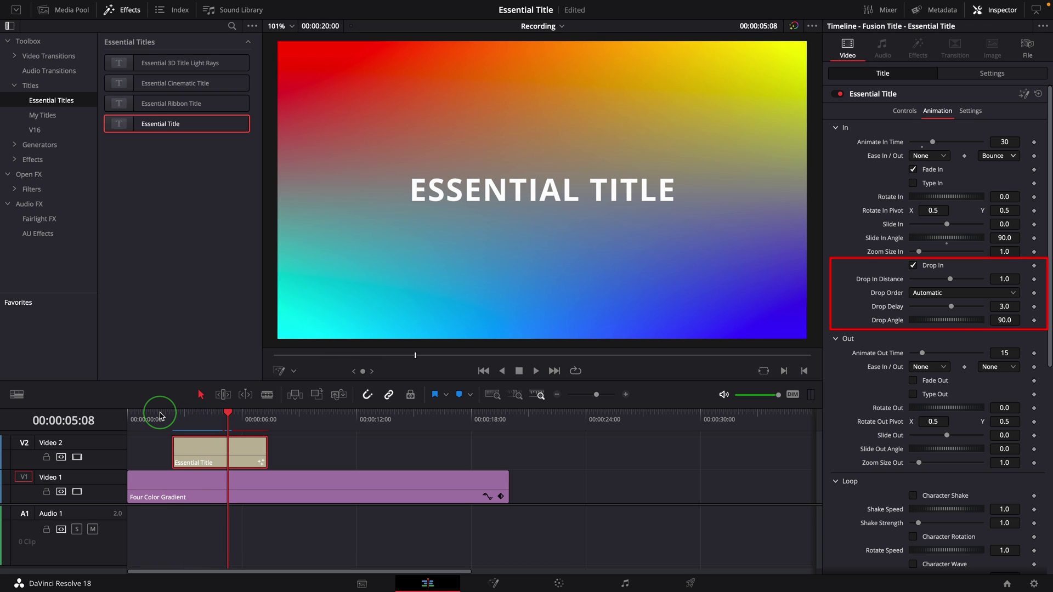
- Switch the In easing to Elastic and play the elastic drop-in
click(1000, 161)
click(986, 285)
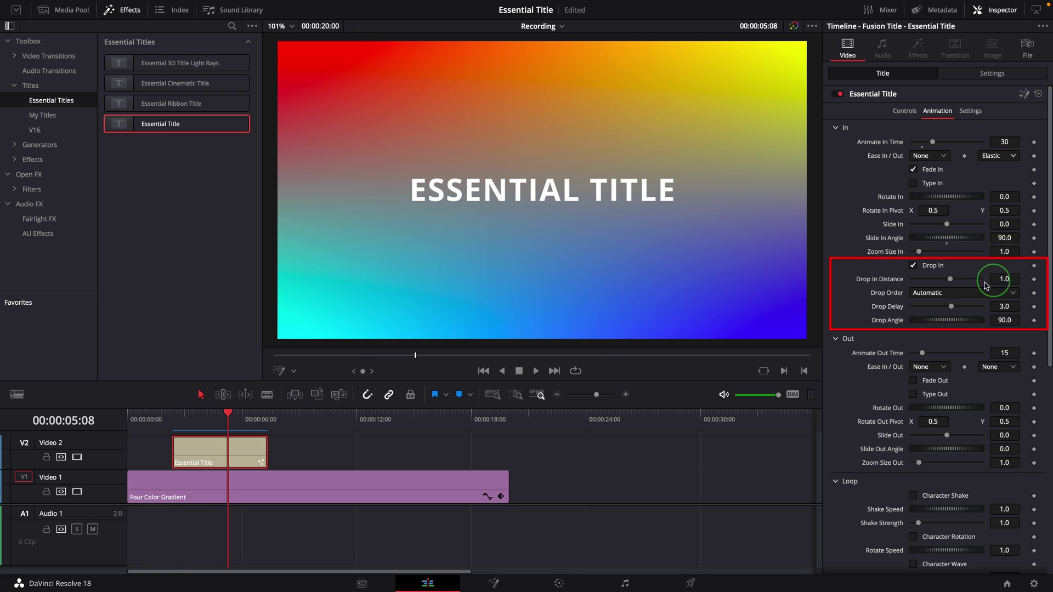
click(152, 420)
key(space)
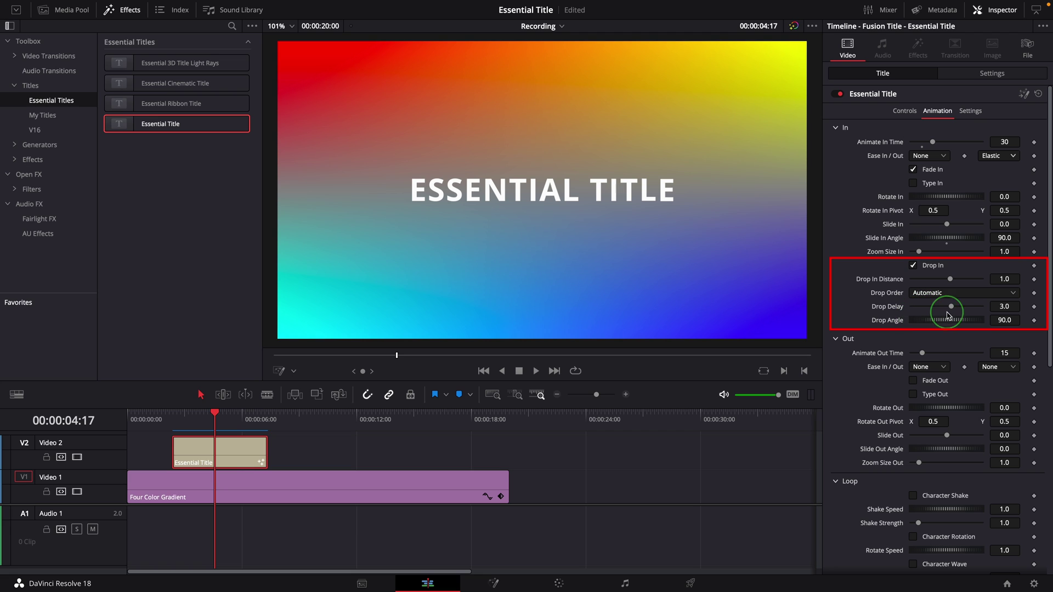
- Set Drop Order to Inside Out and preview the letters dropping in
click(926, 299)
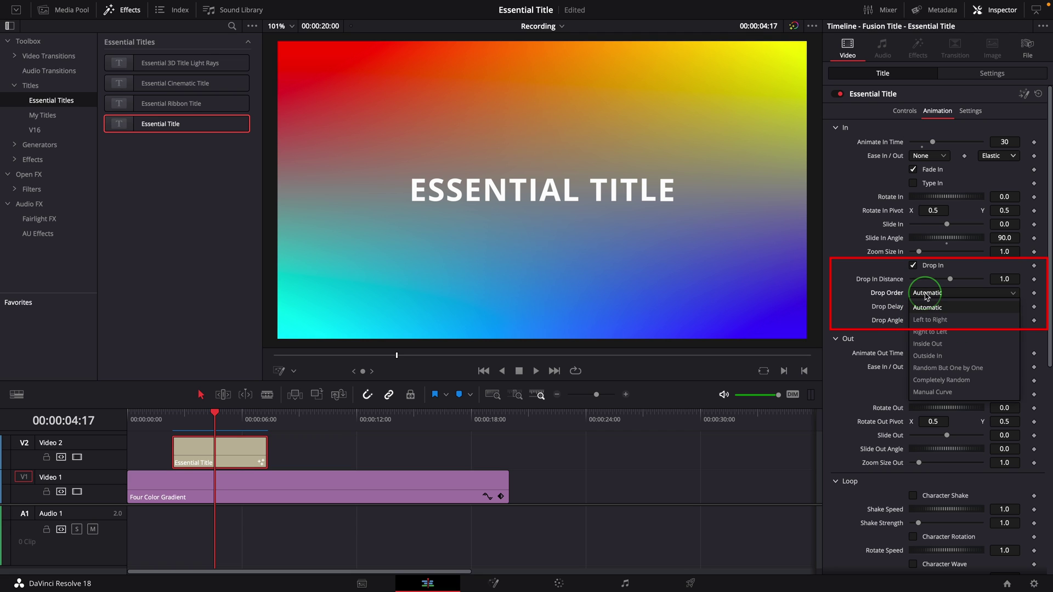
click(924, 369)
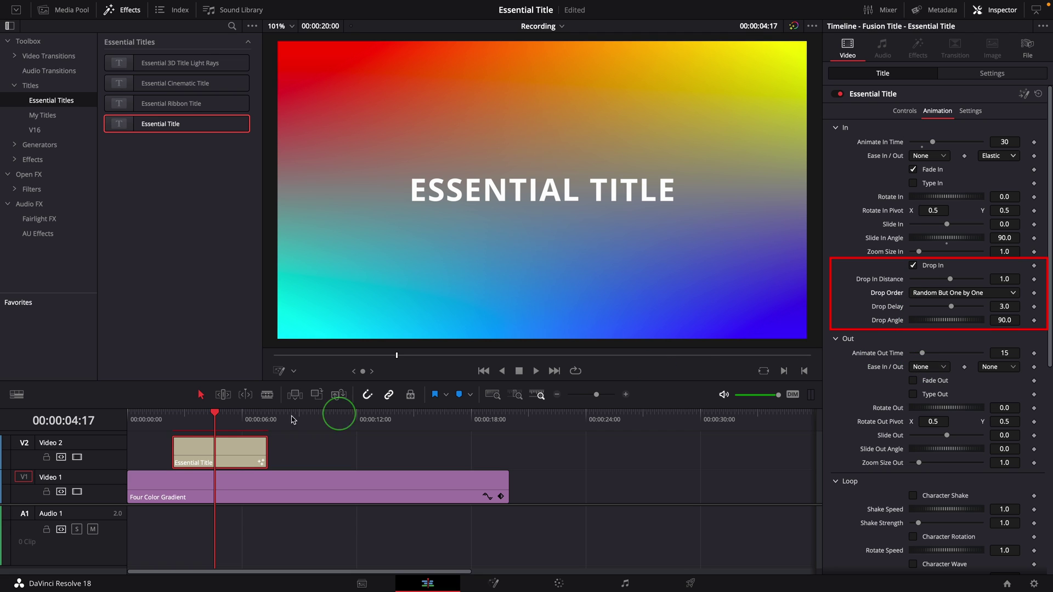
click(161, 420)
key(space)
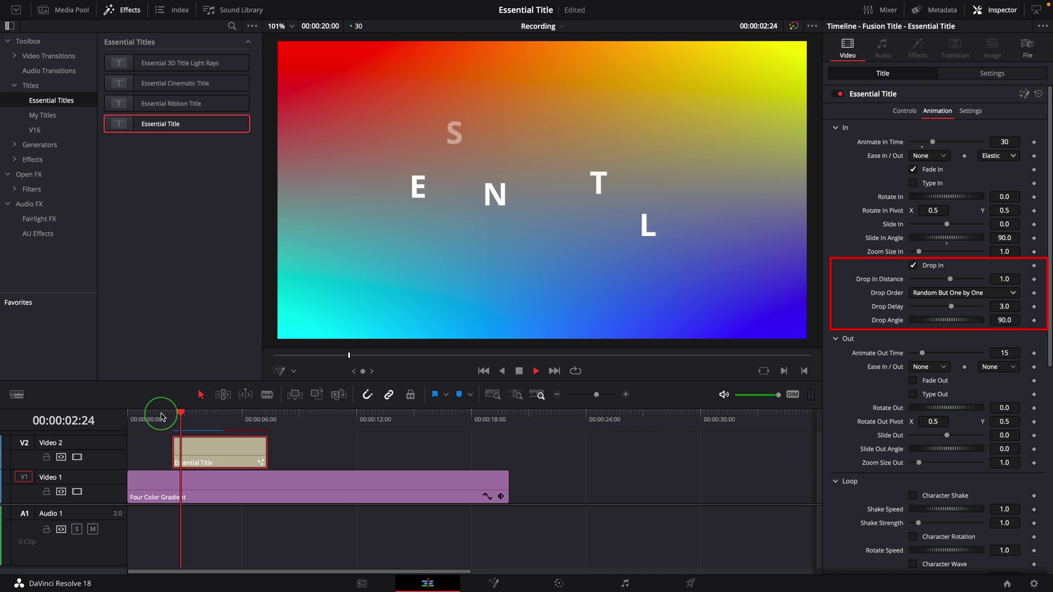
click(160, 419)
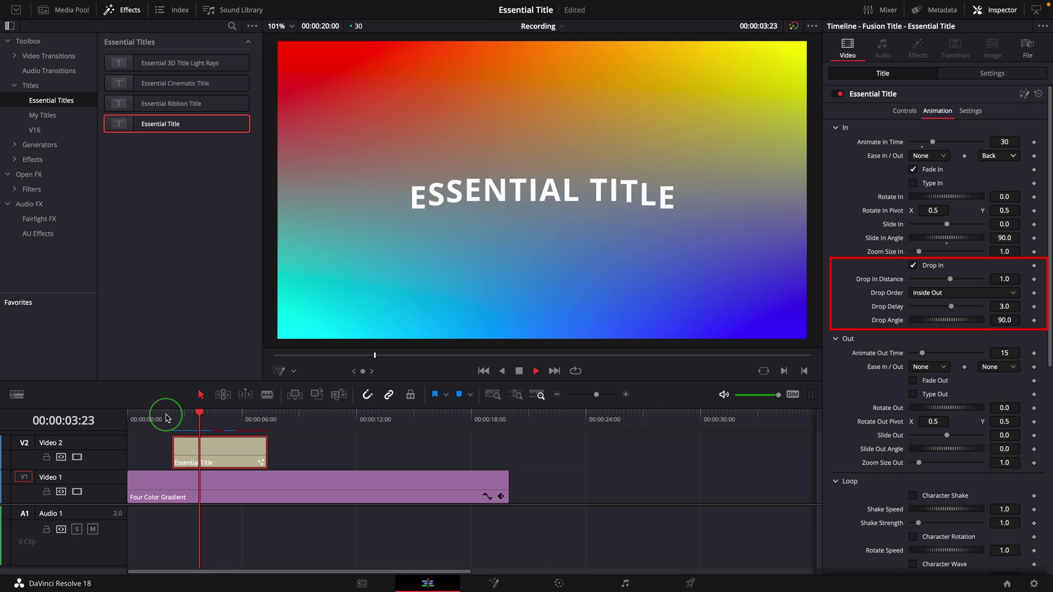
- Replay the inside-out drop-in with its 3.0 drop delay until the title lands
click(168, 417)
key(space)
key(space)
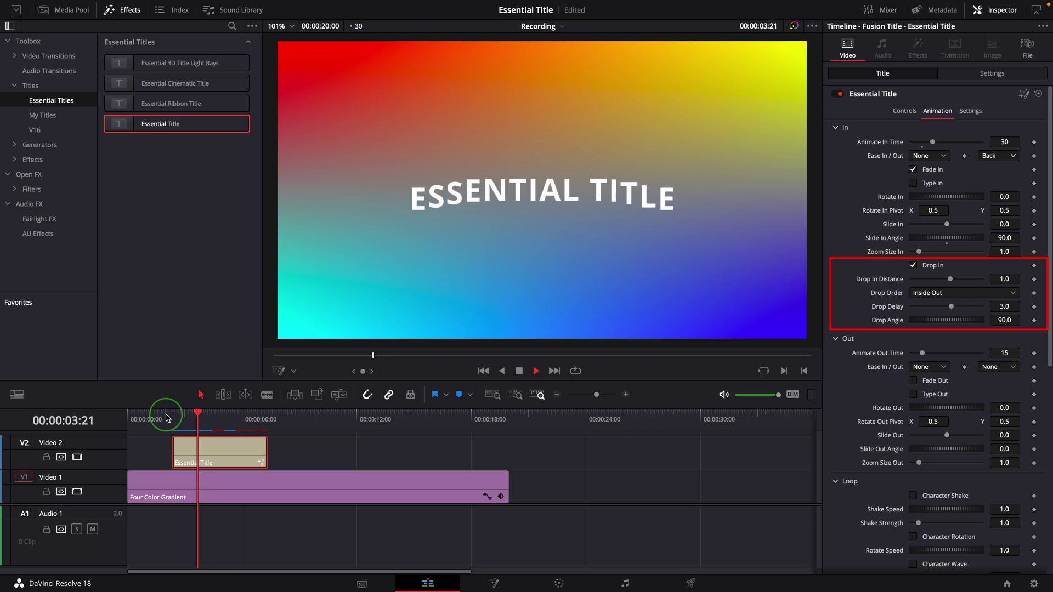
click(168, 417)
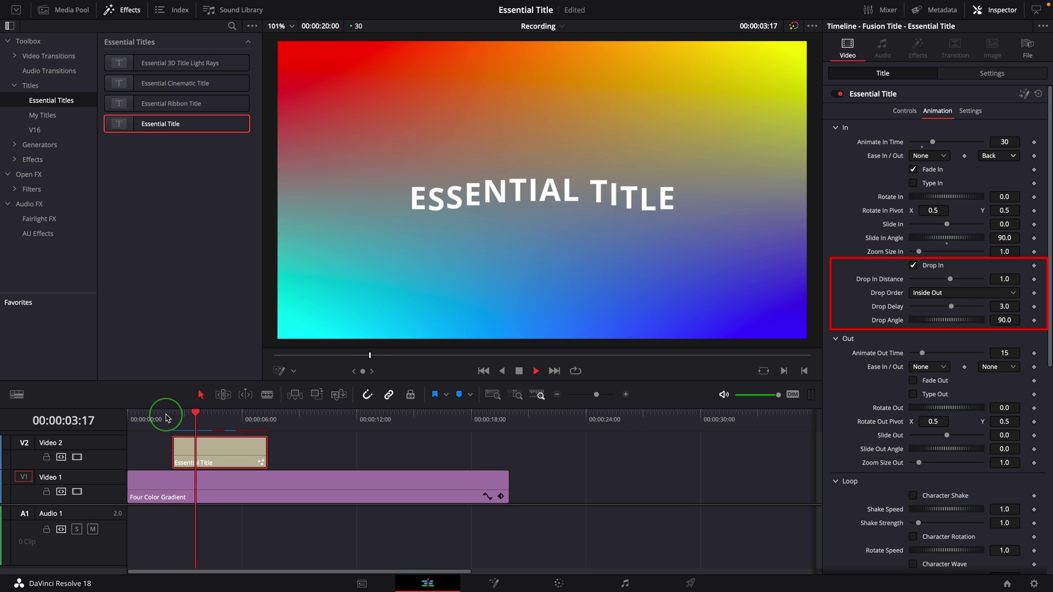
key(space)
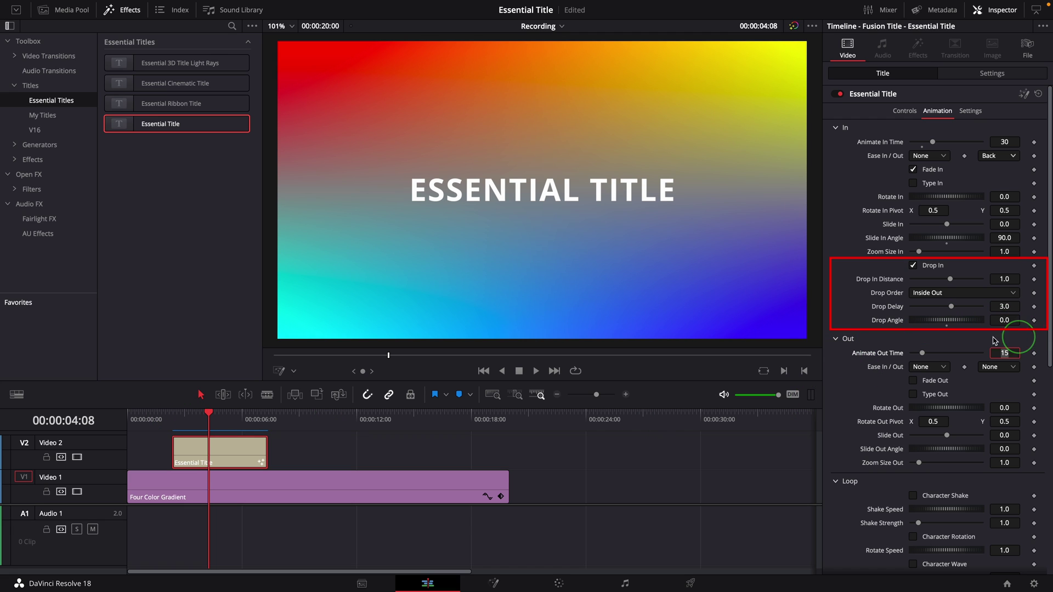
click(159, 413)
key(space)
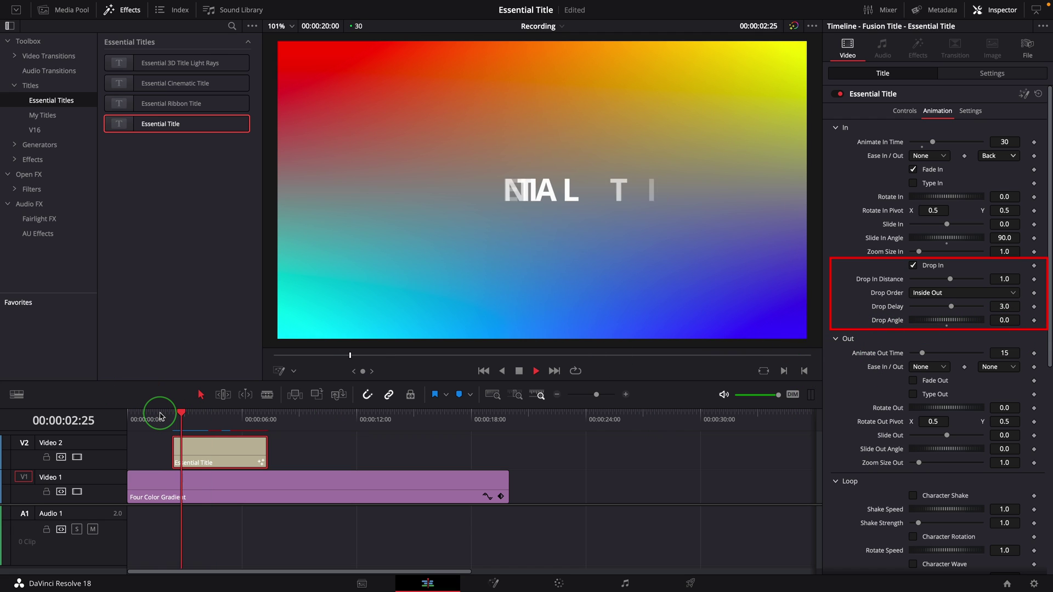
click(160, 412)
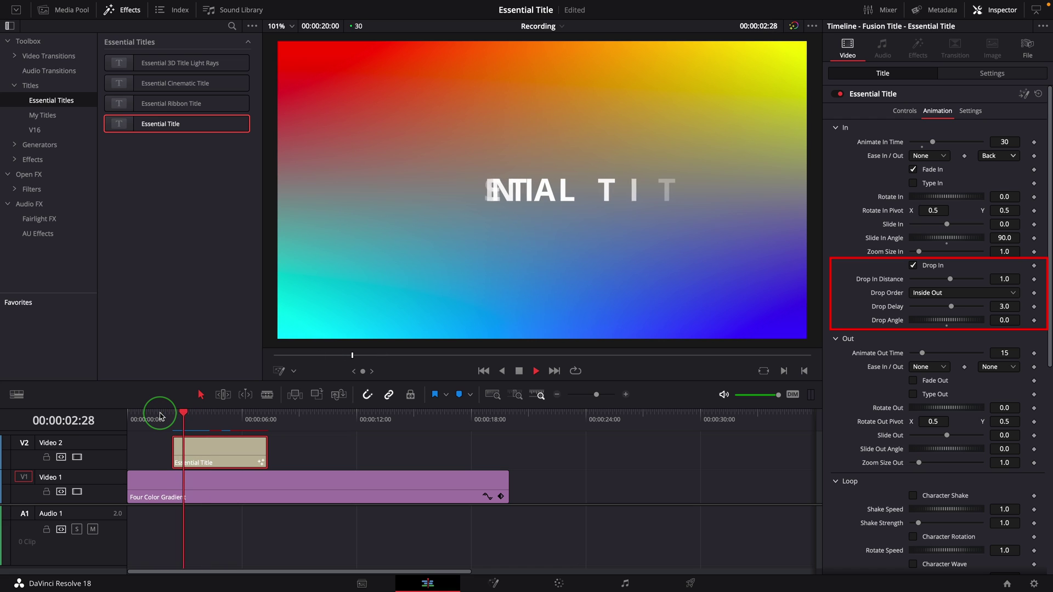
key(space)
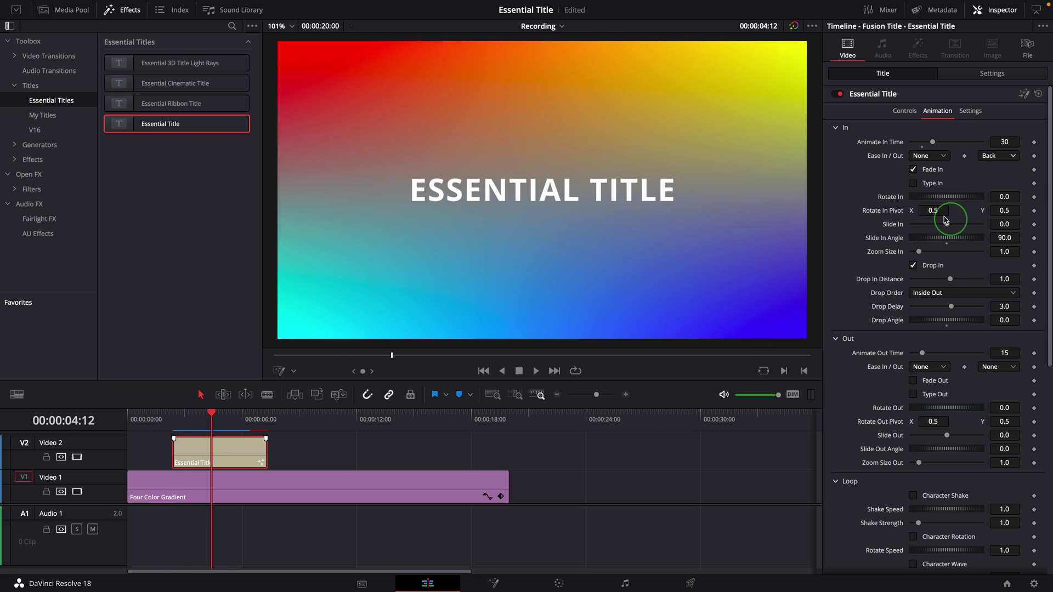
- Set Rotate In to 65.2, Slide In to -0.55, Zoom Size In to 0.0, then replay
drag(935, 202, 916, 256)
click(162, 413)
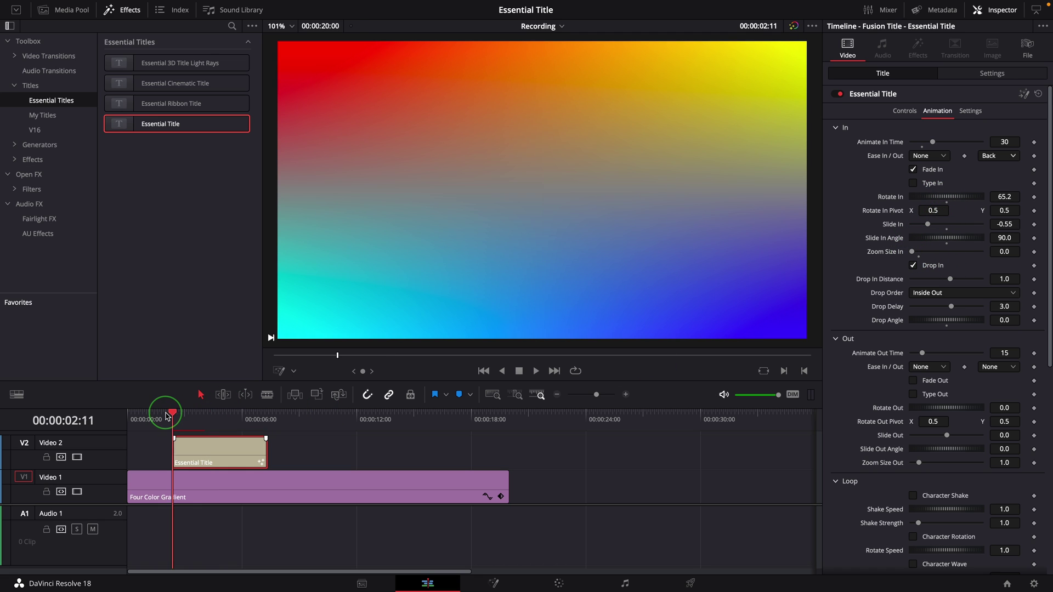
key(space)
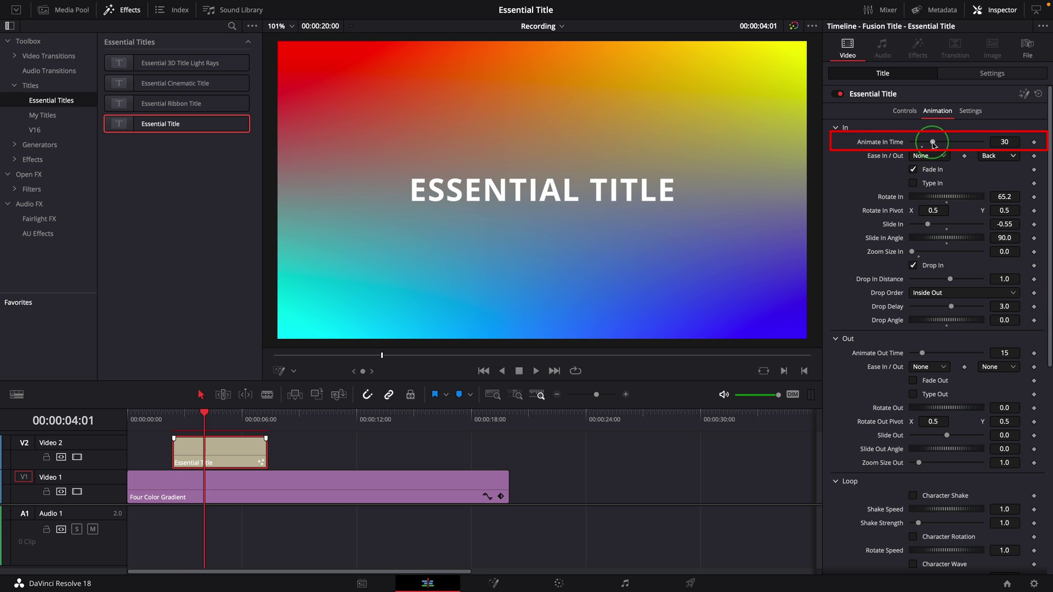
- Collapse the In section, play the title animation, and scroll down to the Loop settings
click(837, 131)
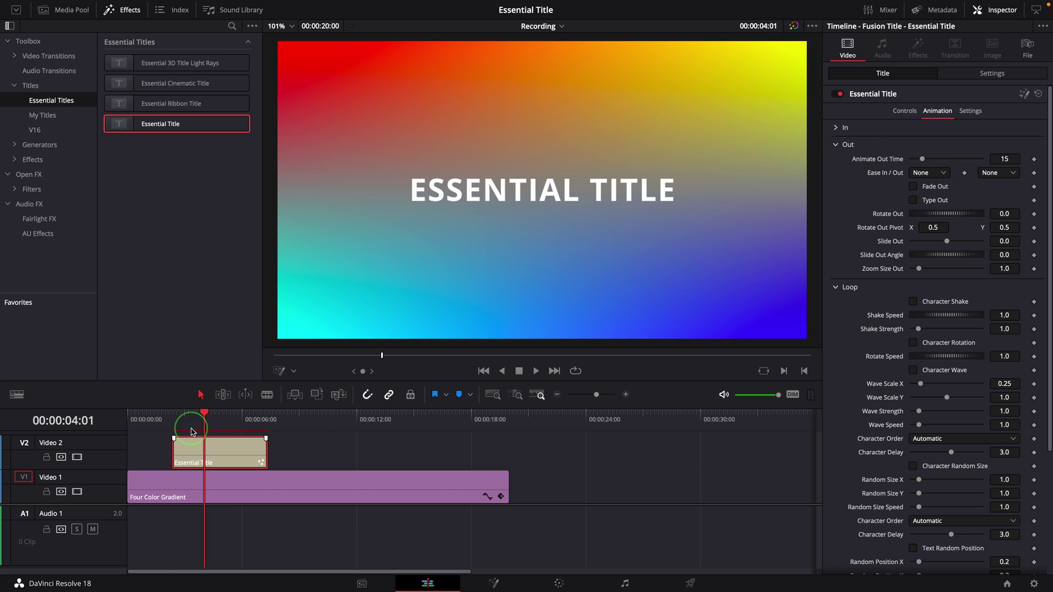
click(169, 422)
key(space)
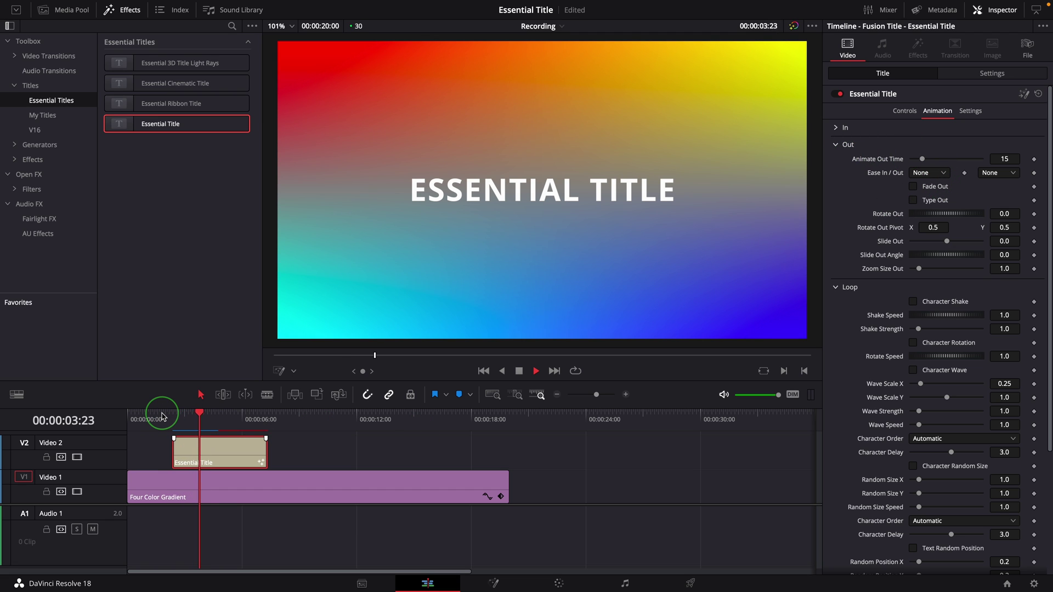
key(space)
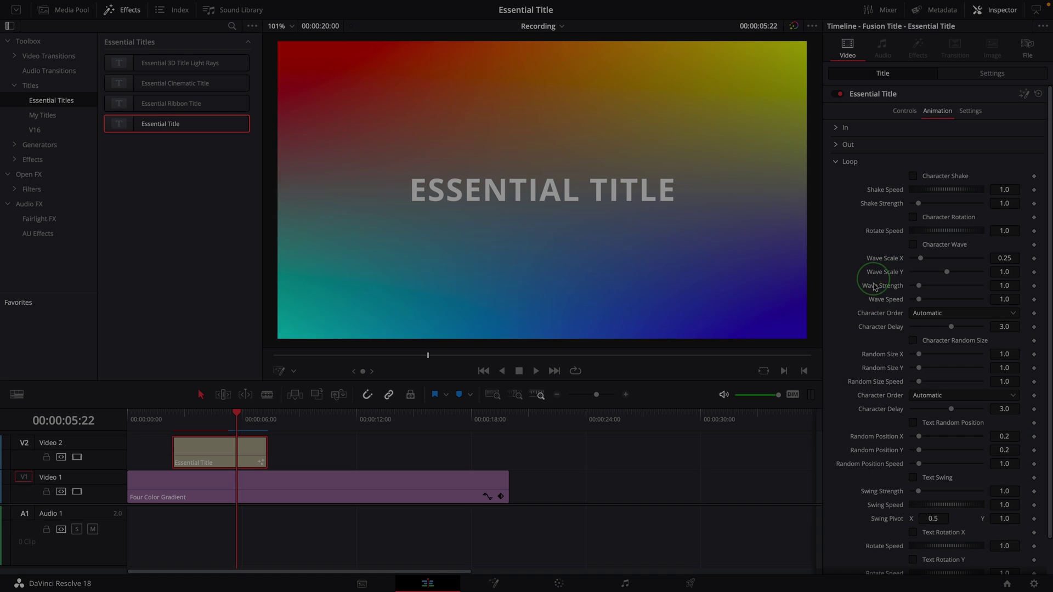
scroll(909, 326, down, 2)
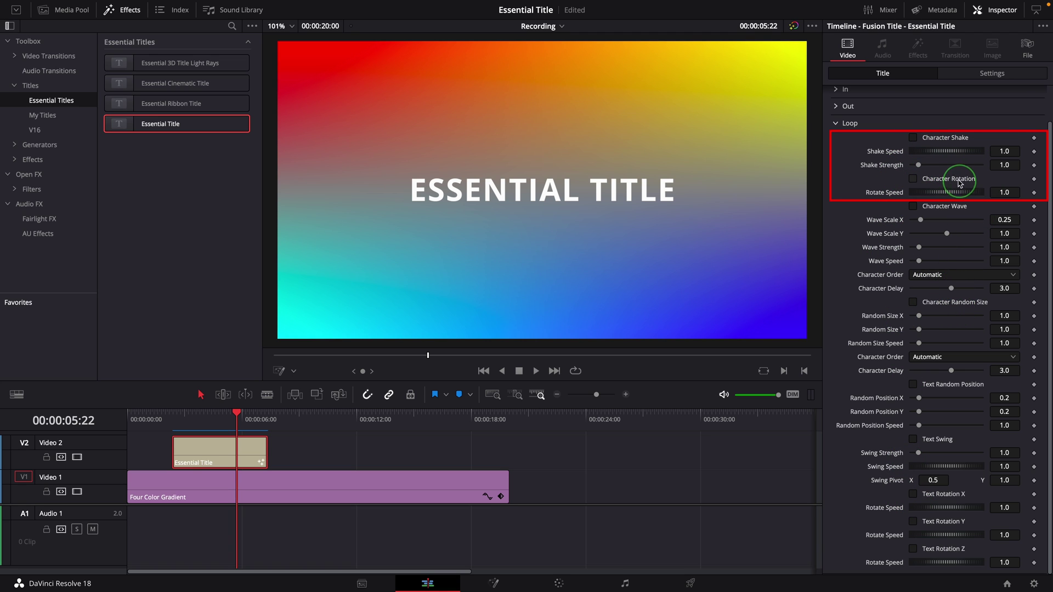
- Turn on Character Shake and Character Rotation, preview, and raise Shake Strength to 2.906
click(914, 137)
click(914, 179)
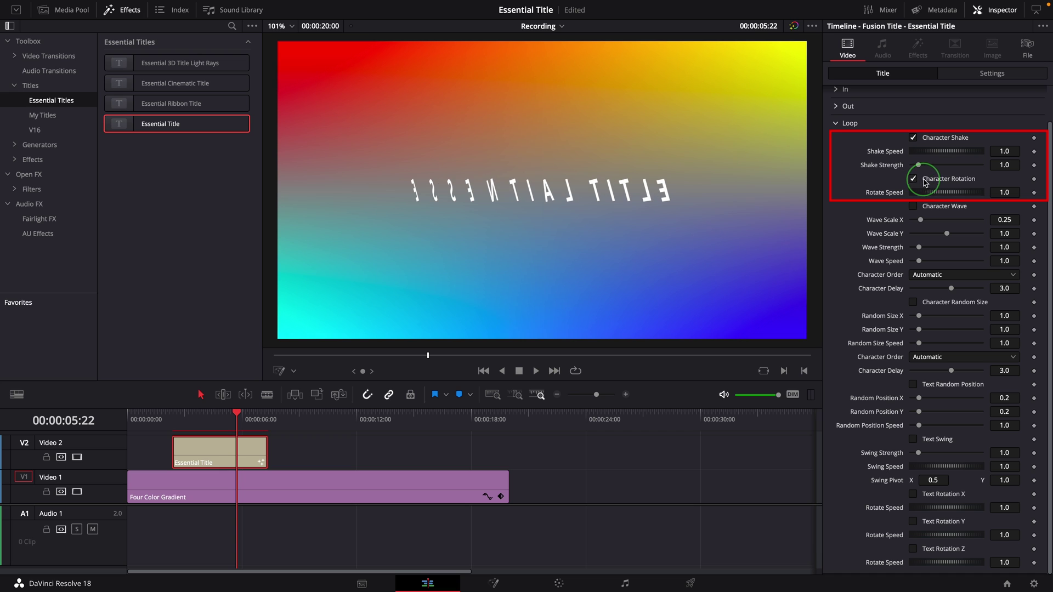
click(176, 420)
key(space)
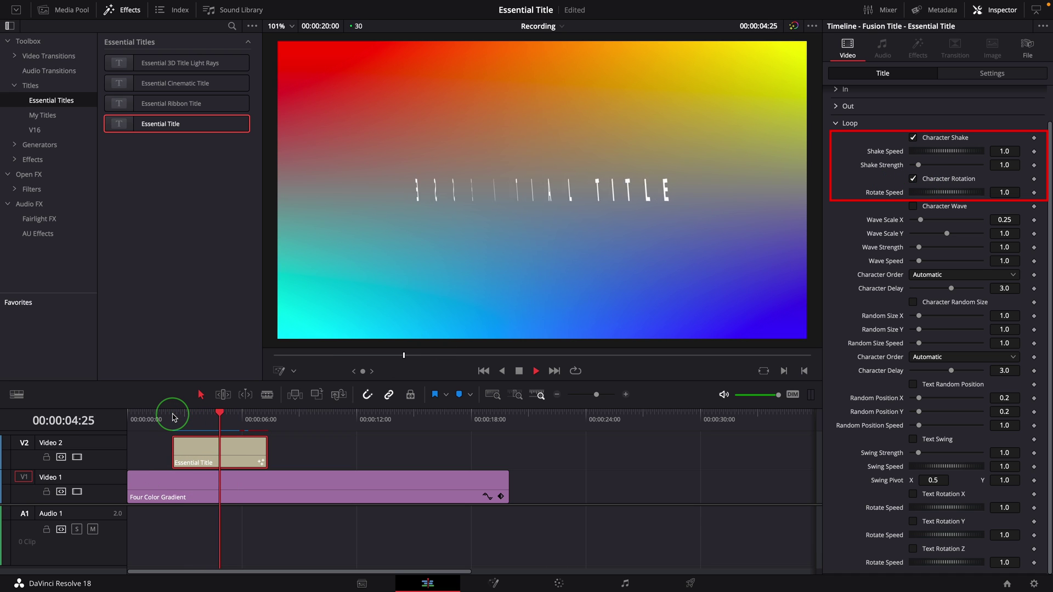
key(space)
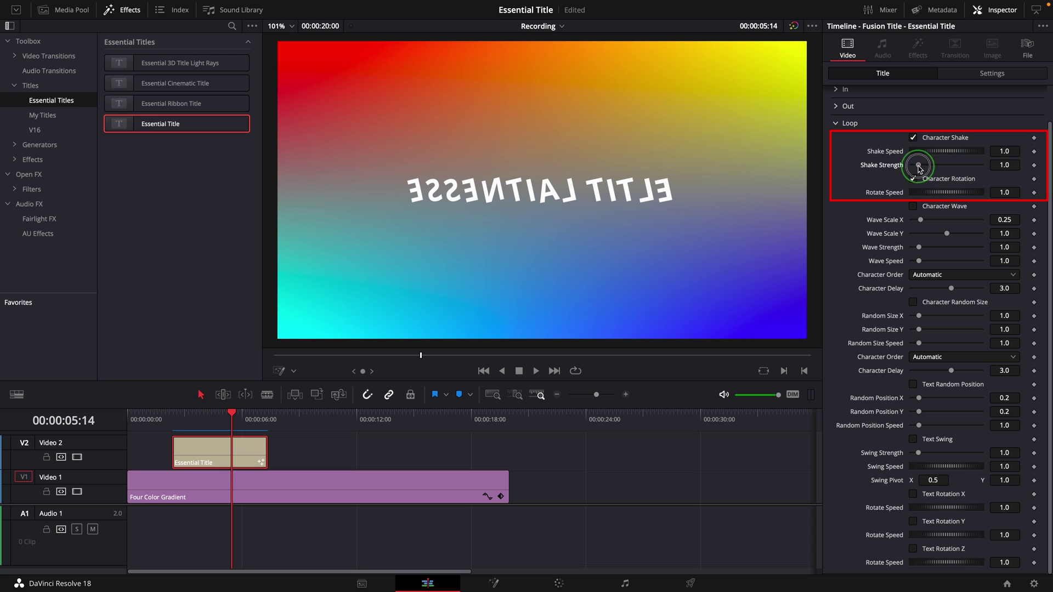
drag(920, 164, 930, 156)
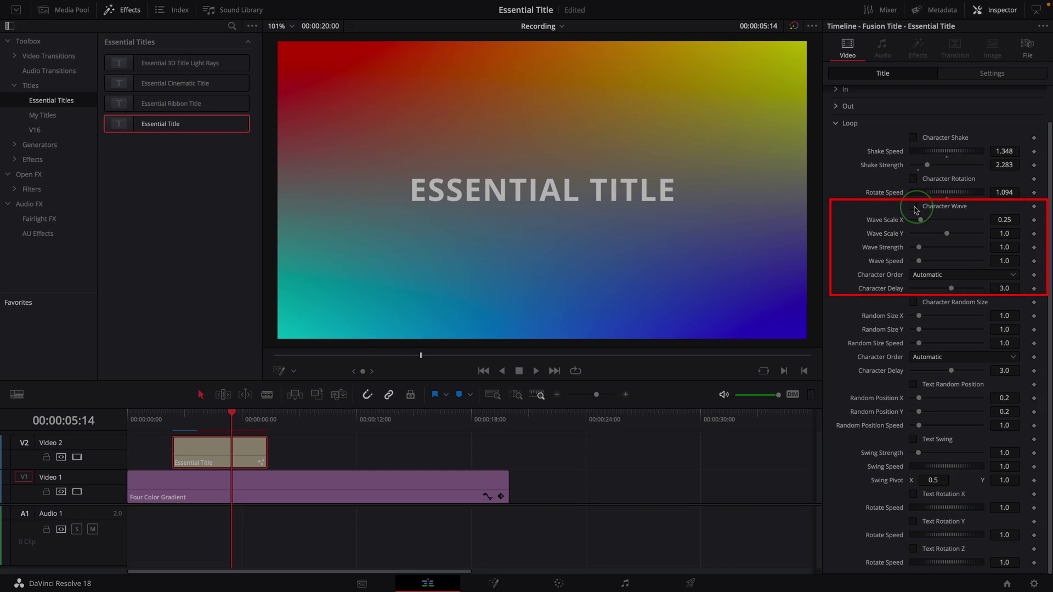
- Turn on Character Wave for the title loop and preview it
click(913, 206)
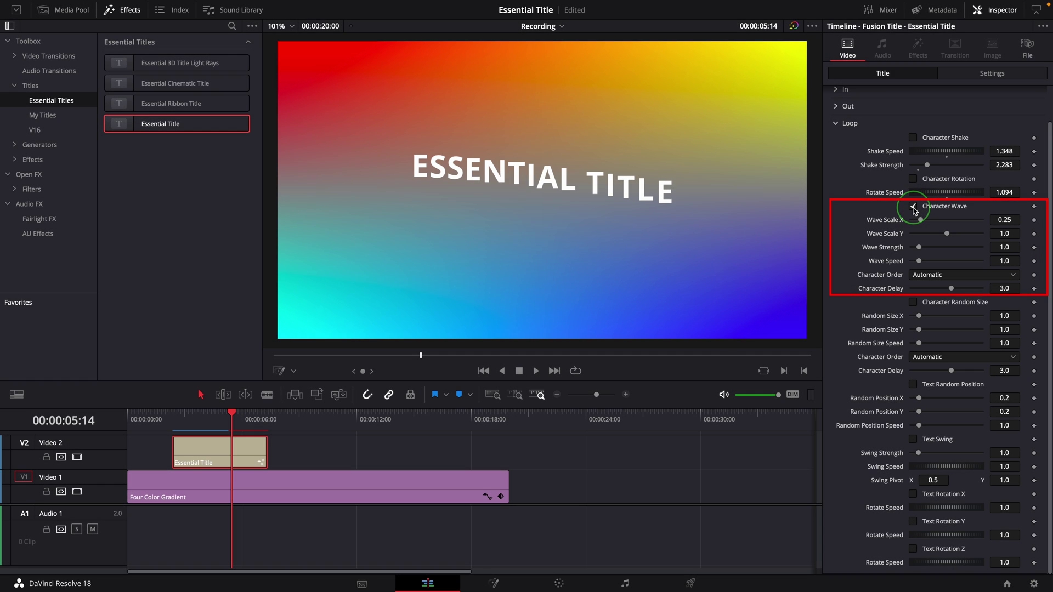
click(176, 419)
key(space)
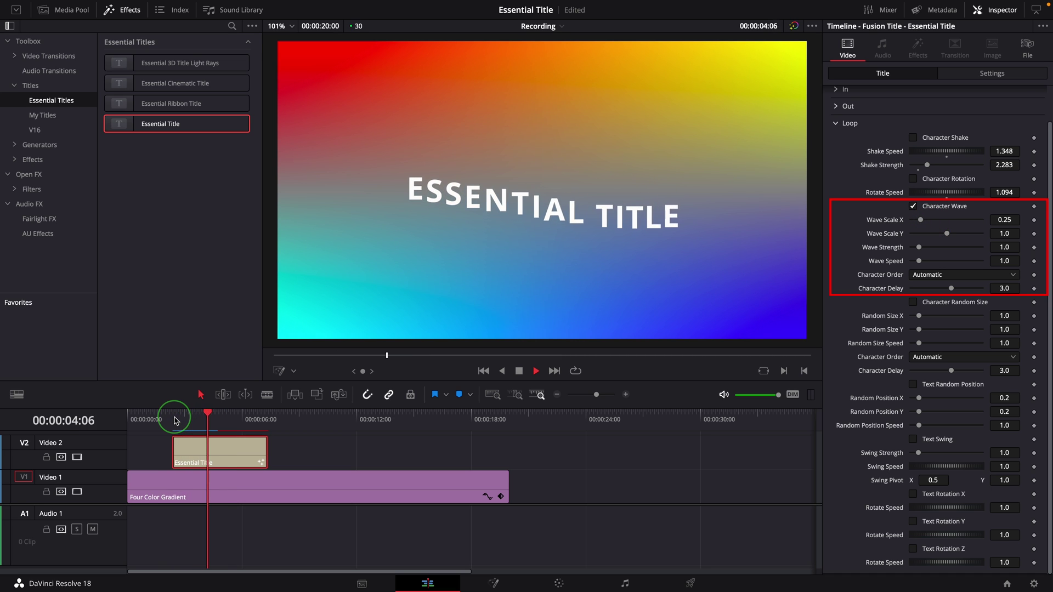
click(174, 420)
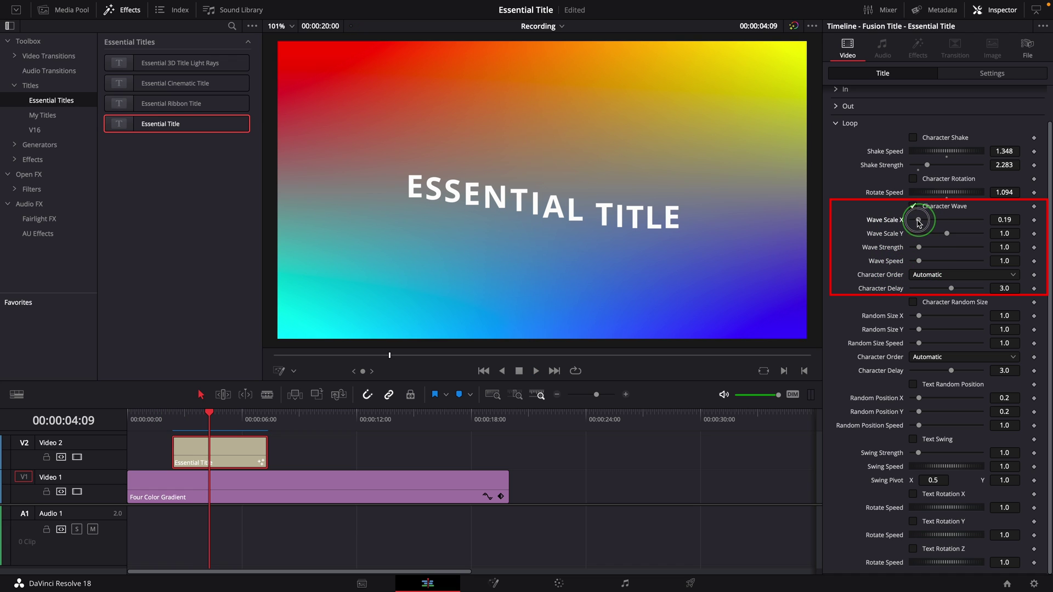
- Set Wave Scale X to 0.0, Character Order to Random But One by One, and raise wave speed
drag(919, 222, 904, 223)
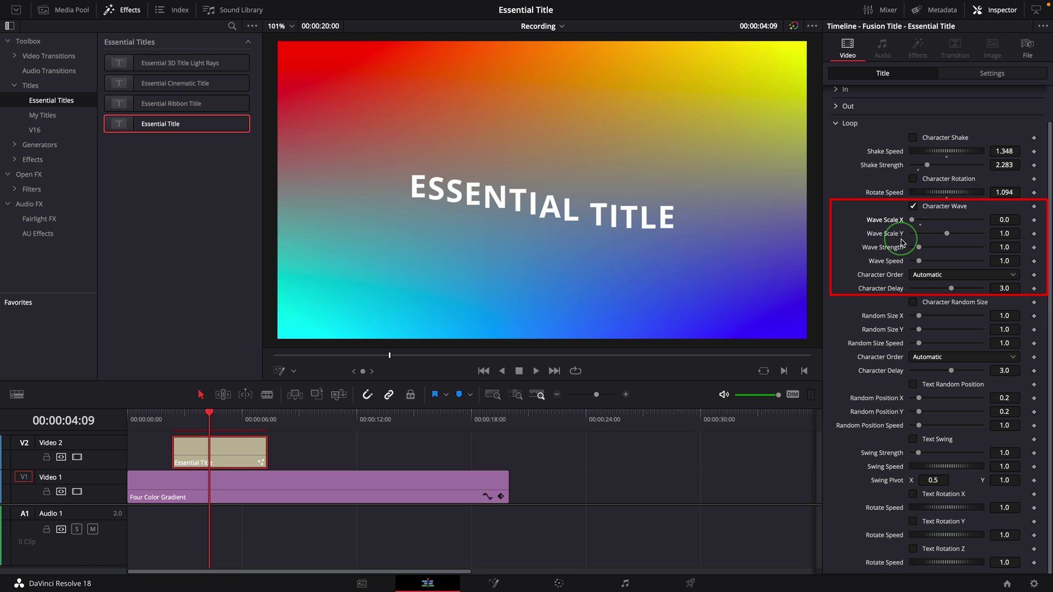
click(924, 276)
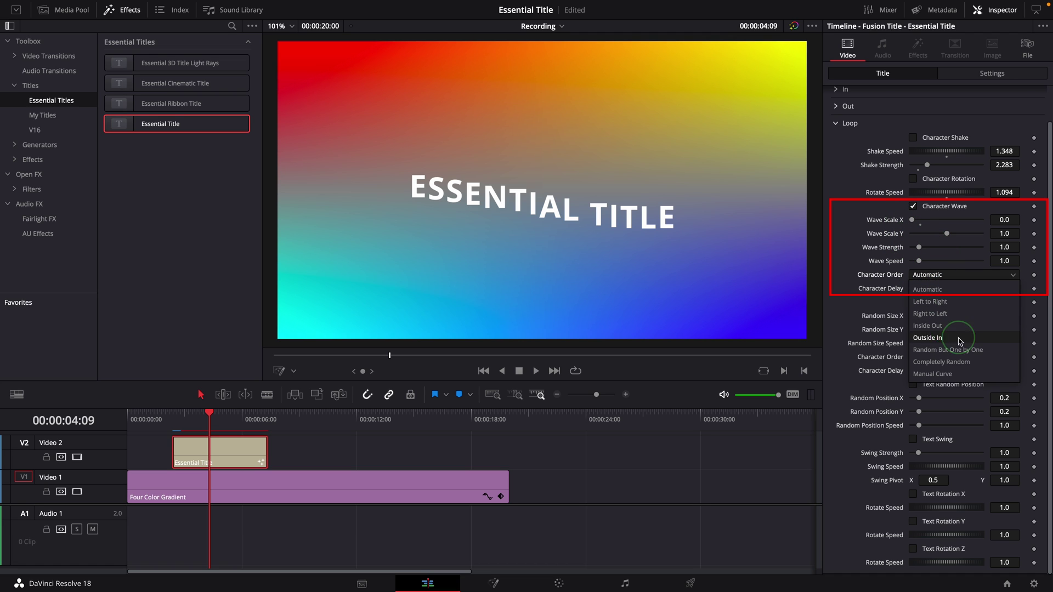
click(938, 351)
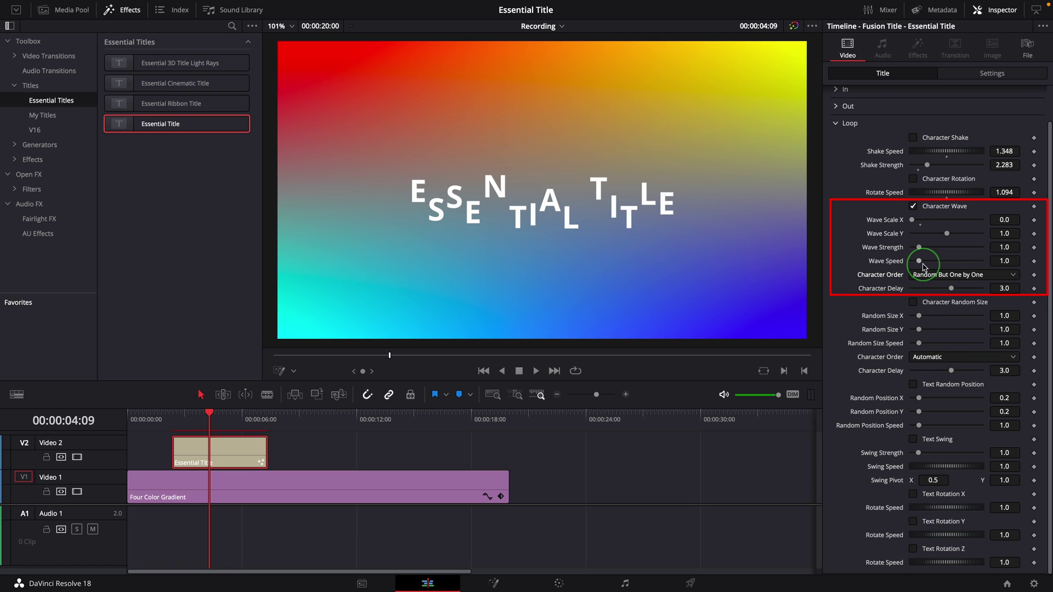
drag(925, 268, 925, 266)
click(176, 415)
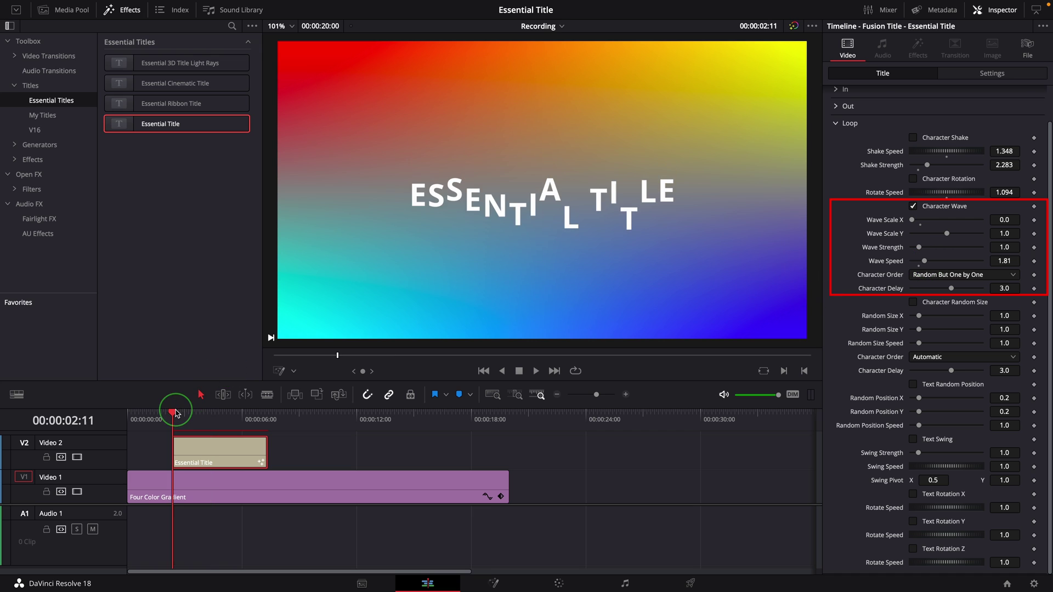
key(space)
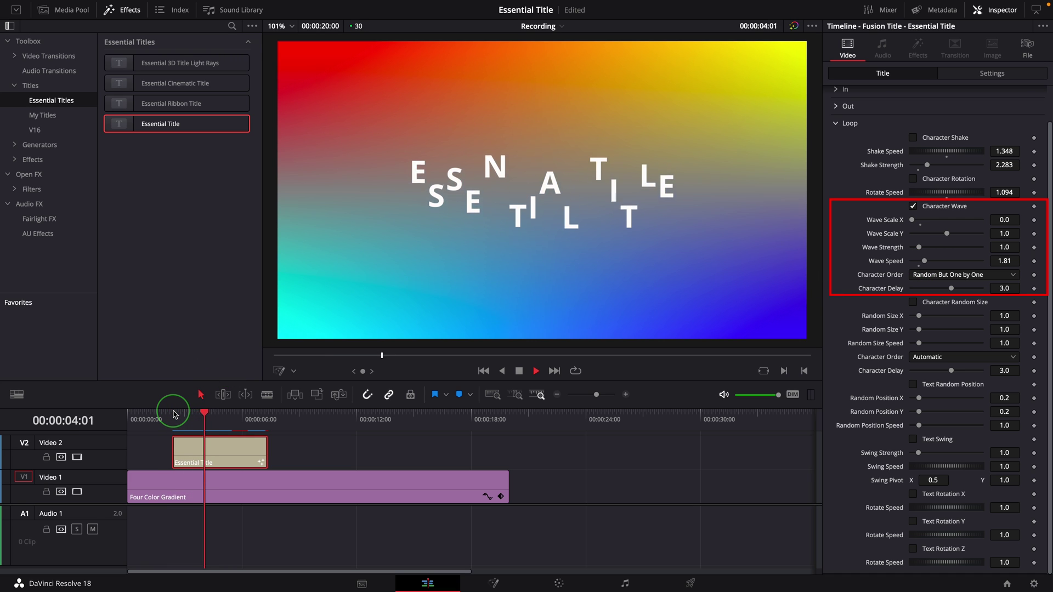
click(175, 415)
key(space)
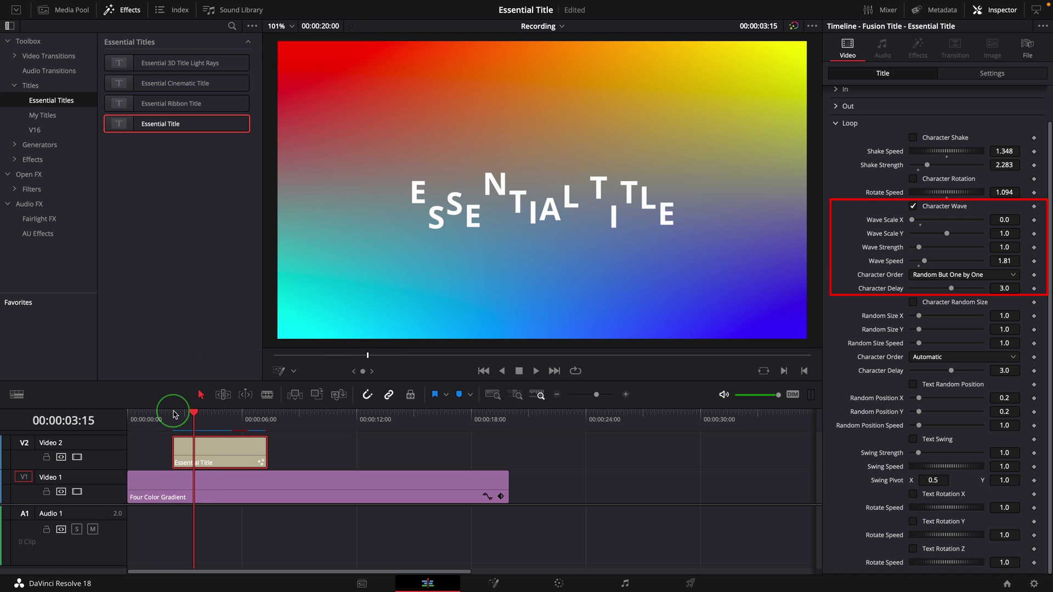
- Increase Wave Speed to 3.94, restore Wave Scale X to 0.25, and replay the wave
drag(924, 261, 962, 253)
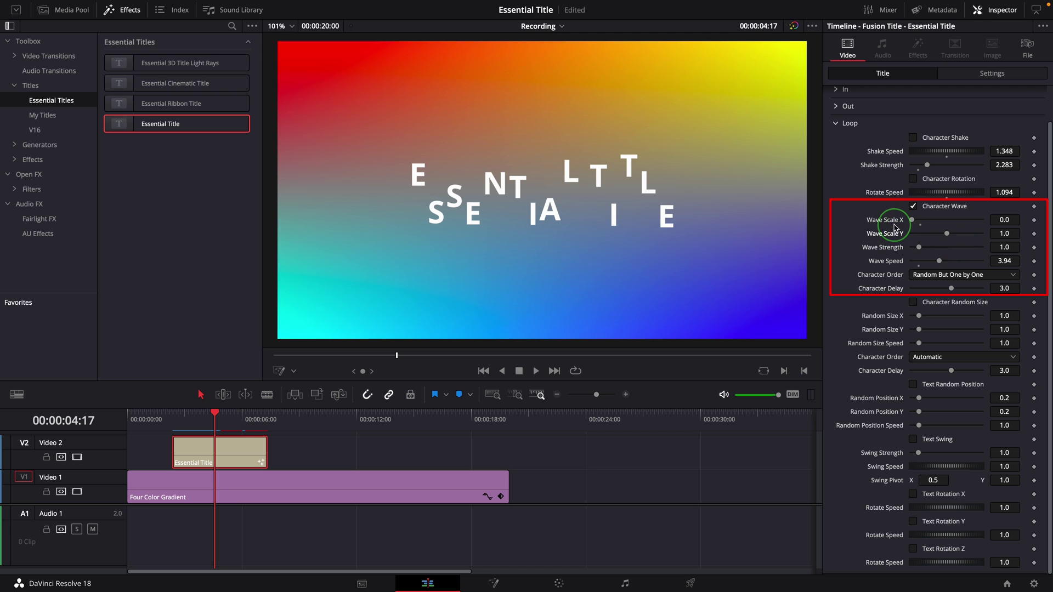
mouse_move(895, 226)
mouse_down()
mouse_move(933, 237)
mouse_move(887, 239)
mouse_up()
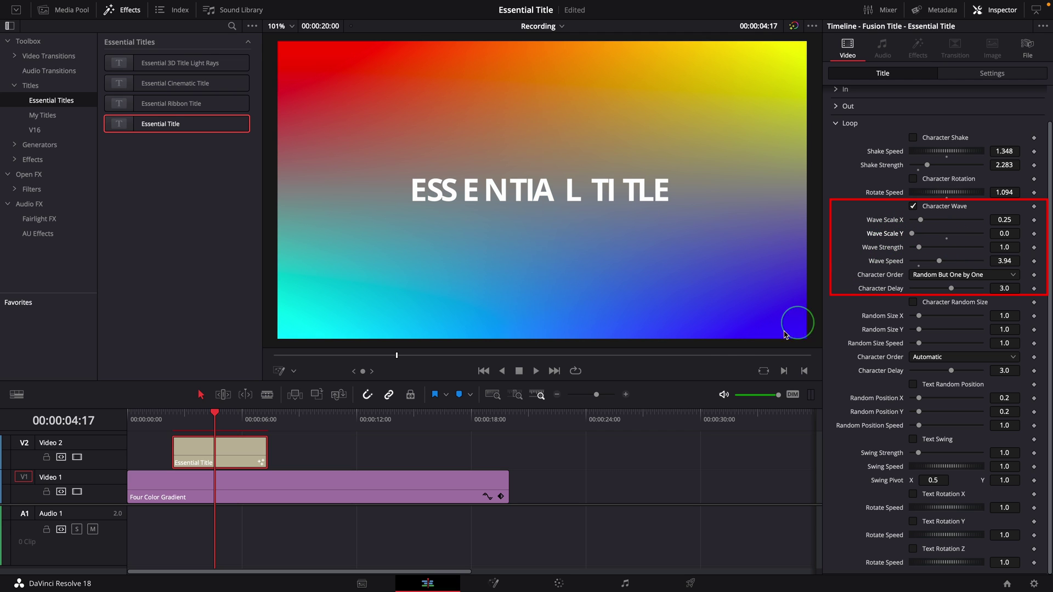
click(165, 418)
key(space)
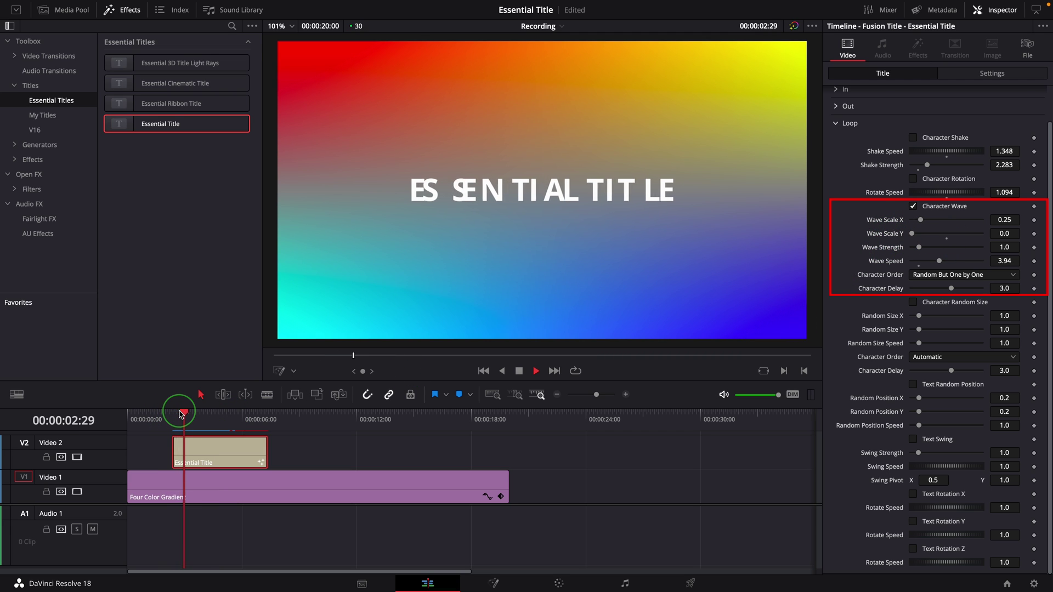
click(179, 415)
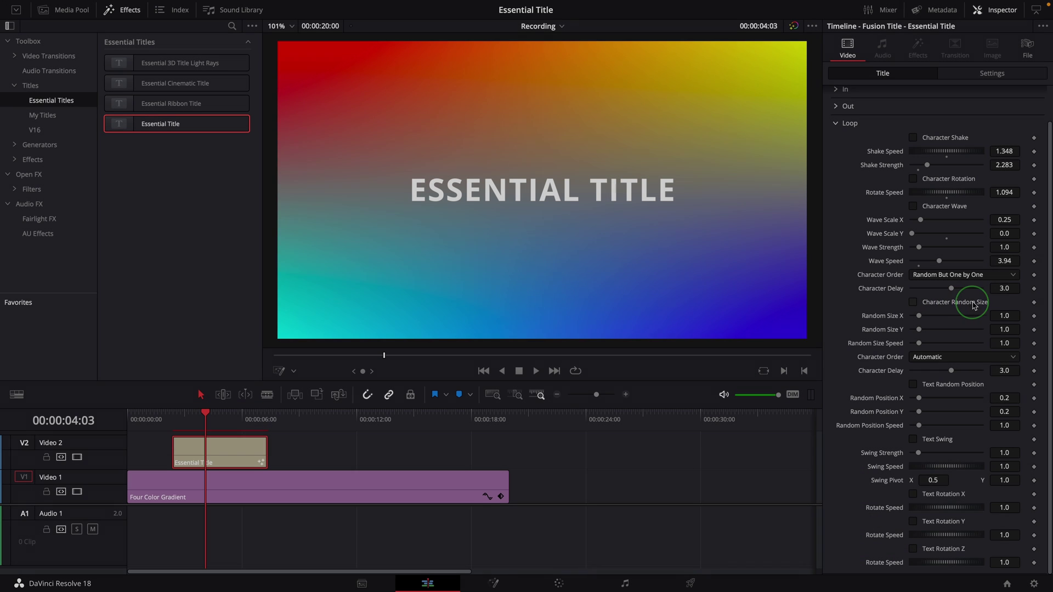
- Enable Character Random Size with Random Size X at 0.0 and preview the letters
click(916, 304)
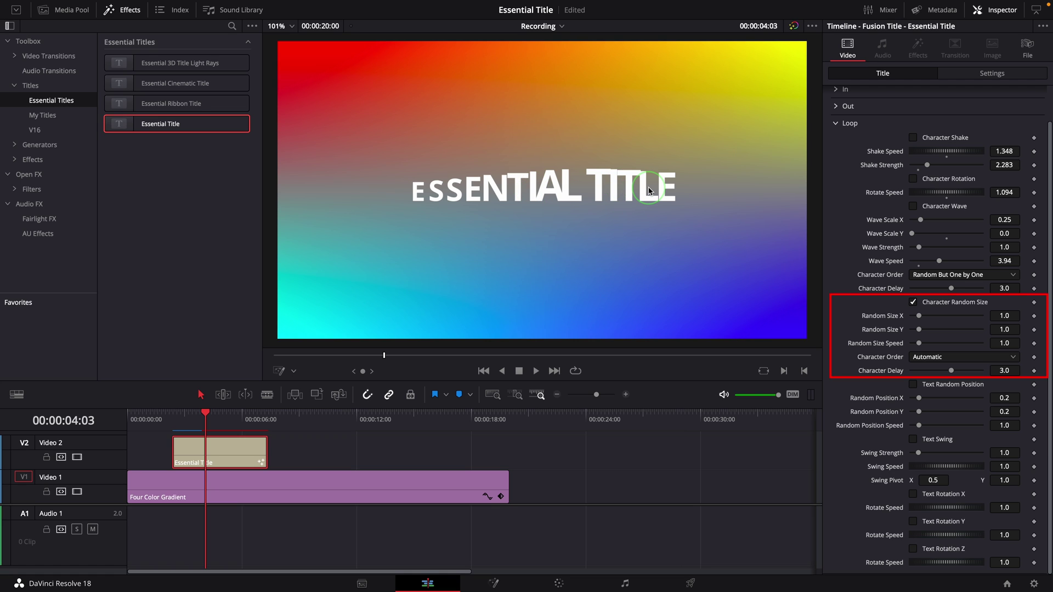
drag(907, 321, 318, 396)
click(174, 411)
key(space)
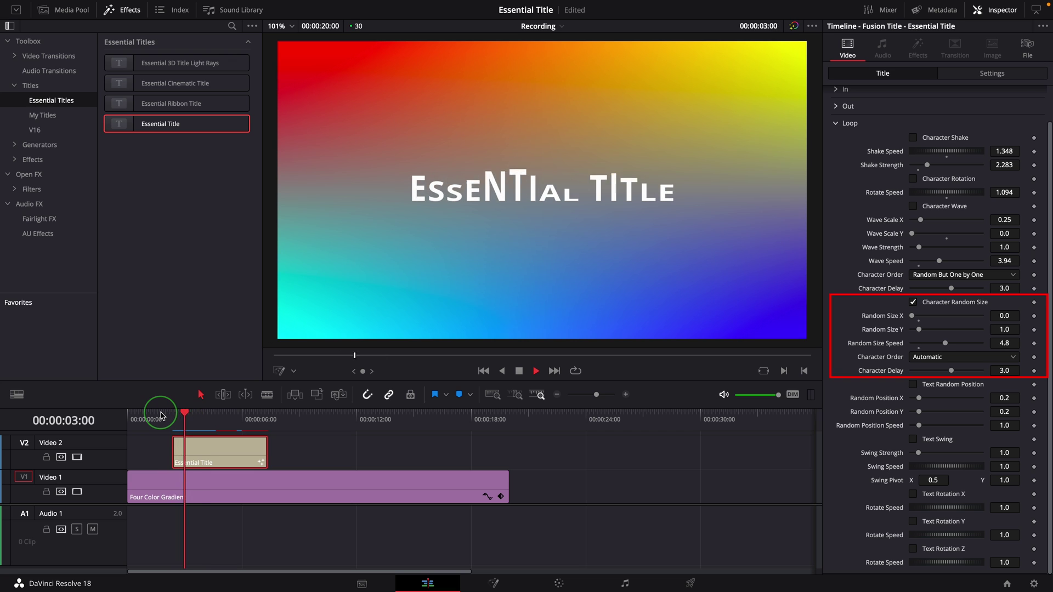
click(169, 414)
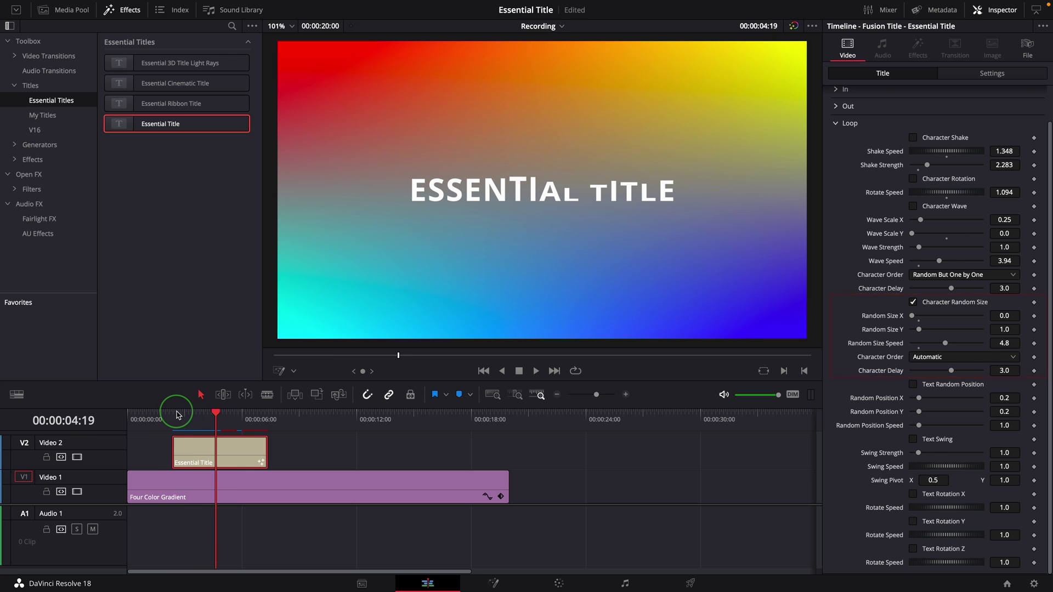
scroll(905, 138, up, 5)
click(905, 111)
click(876, 132)
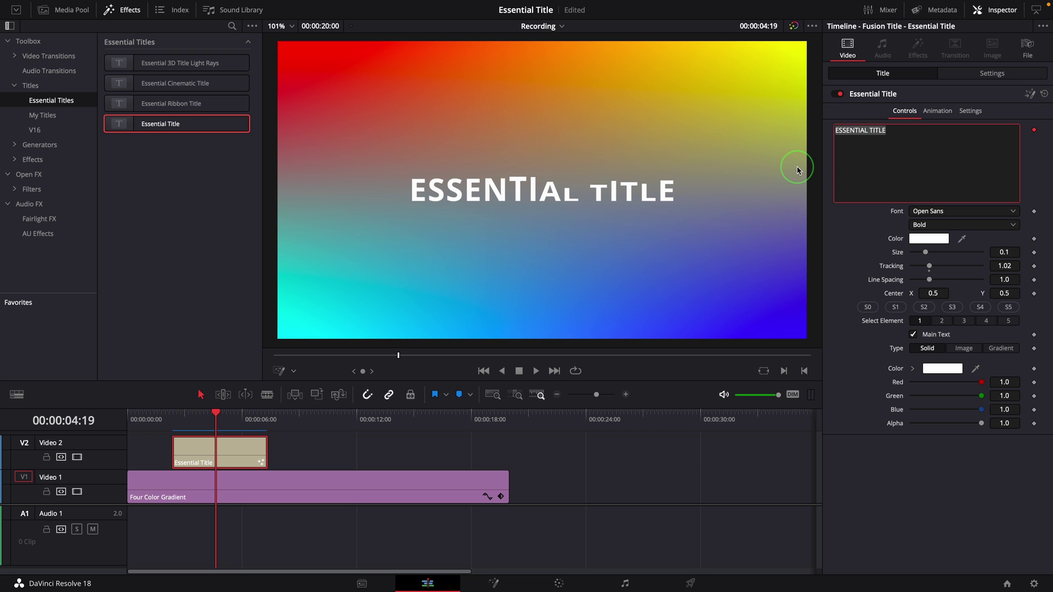
text(IIIIIIIIIIIIIIIIIIIIIIIIIIIIIIIII)
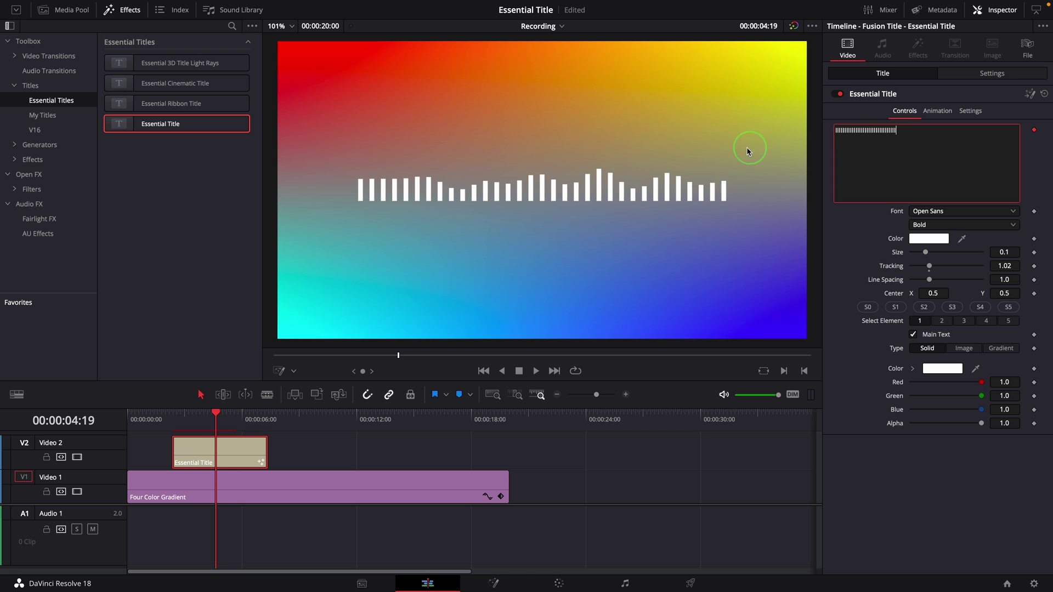
drag(1001, 266, 969, 267)
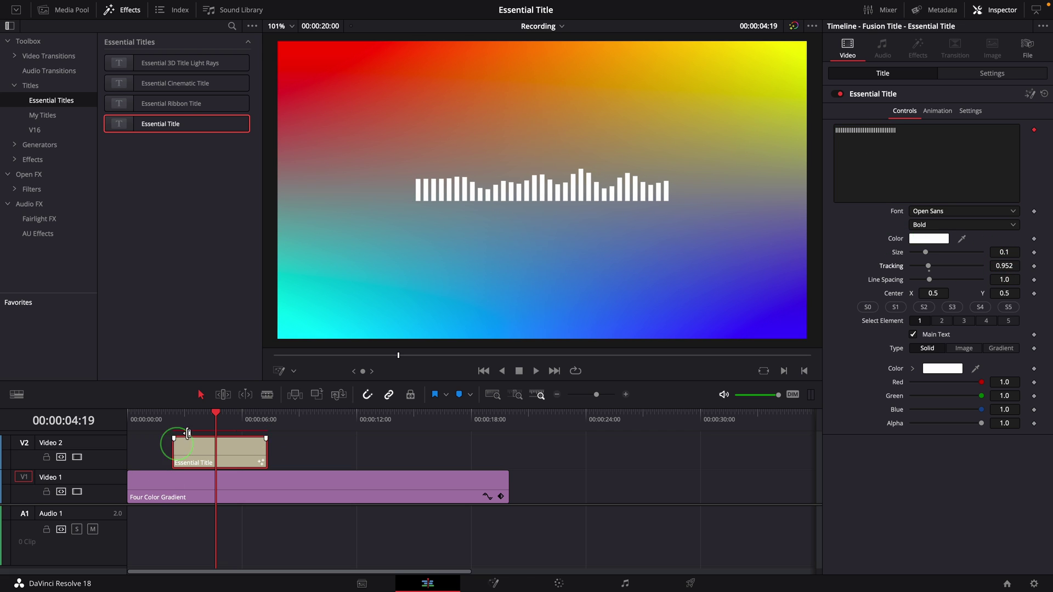
click(168, 419)
key(space)
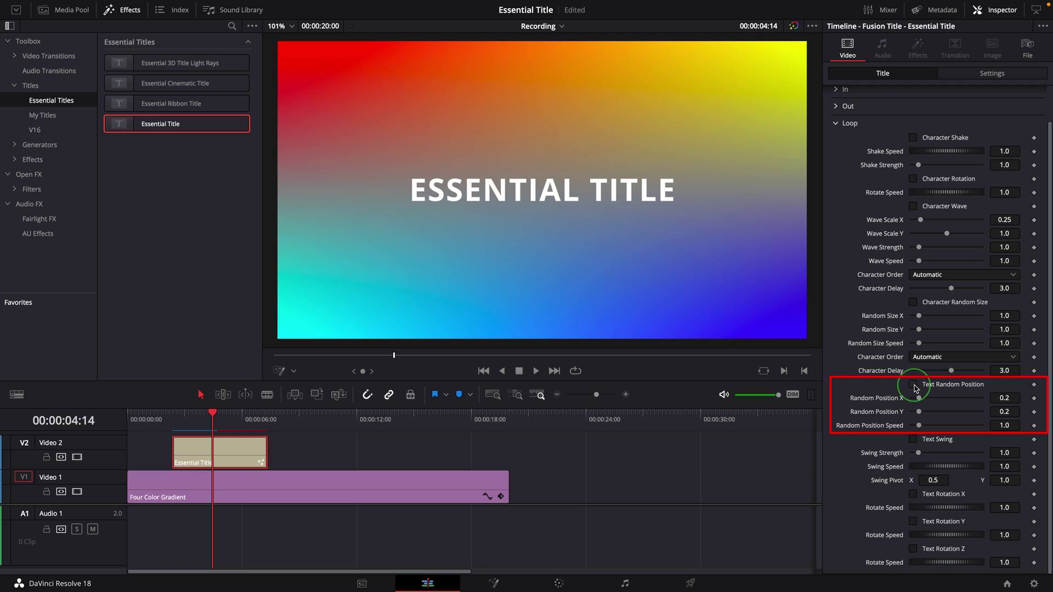
- Try Text Random Position in the loop, preview it, then turn it off
click(914, 385)
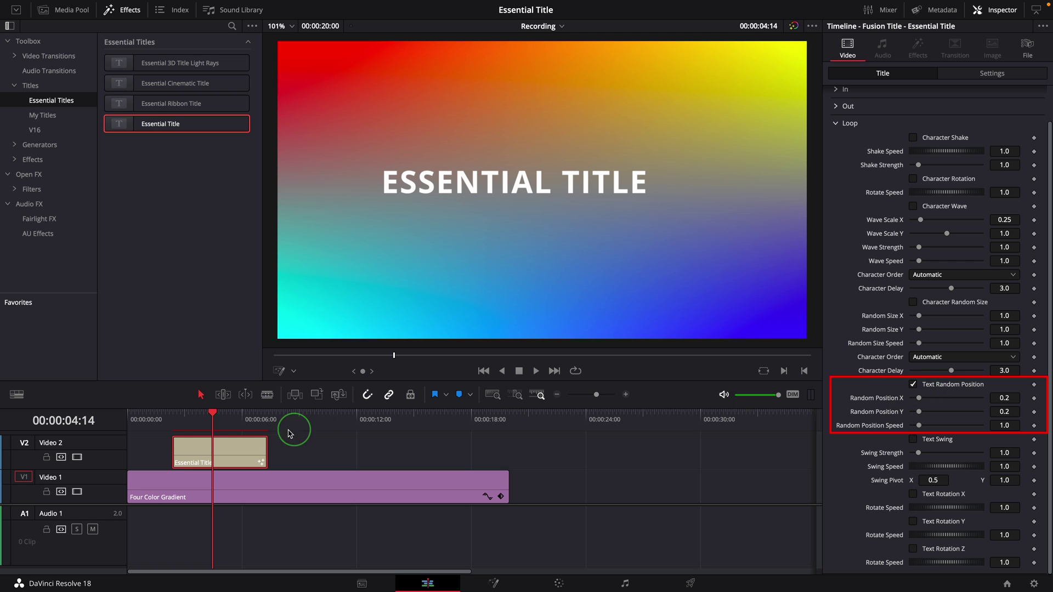
click(164, 421)
key(space)
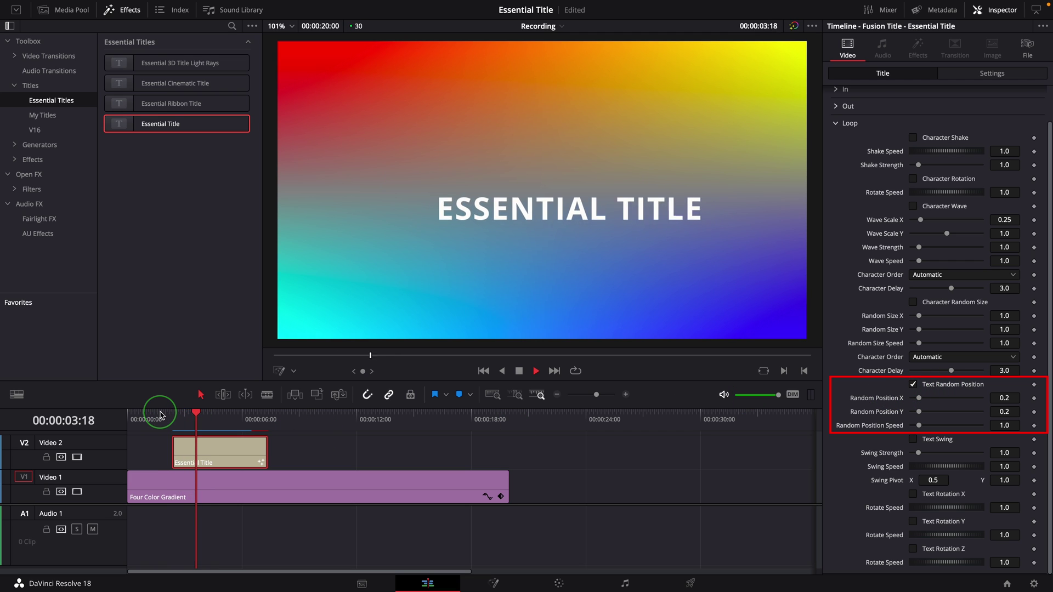
key(Up)
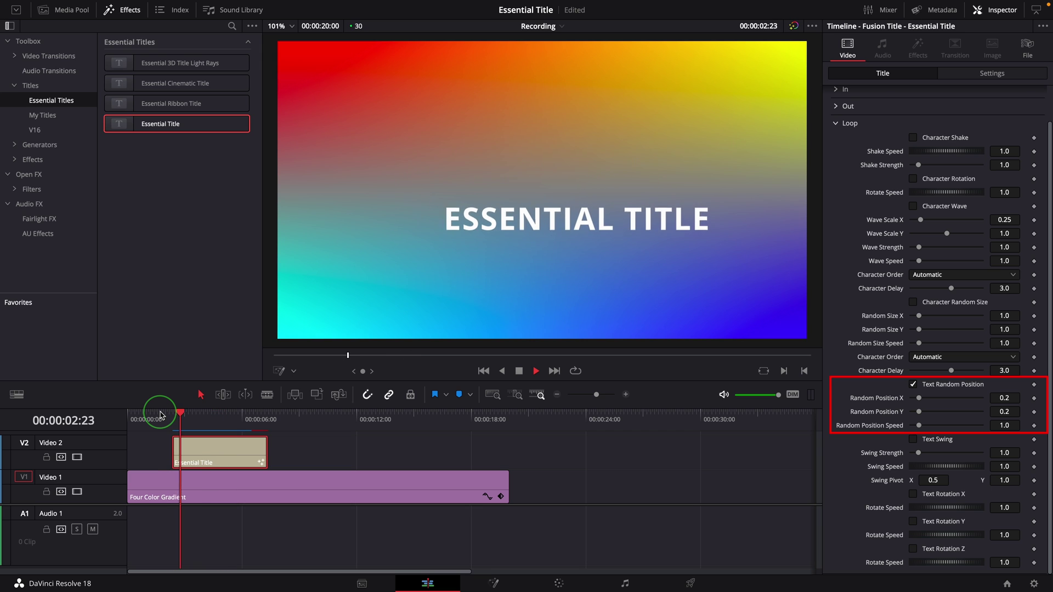
key(space)
click(914, 384)
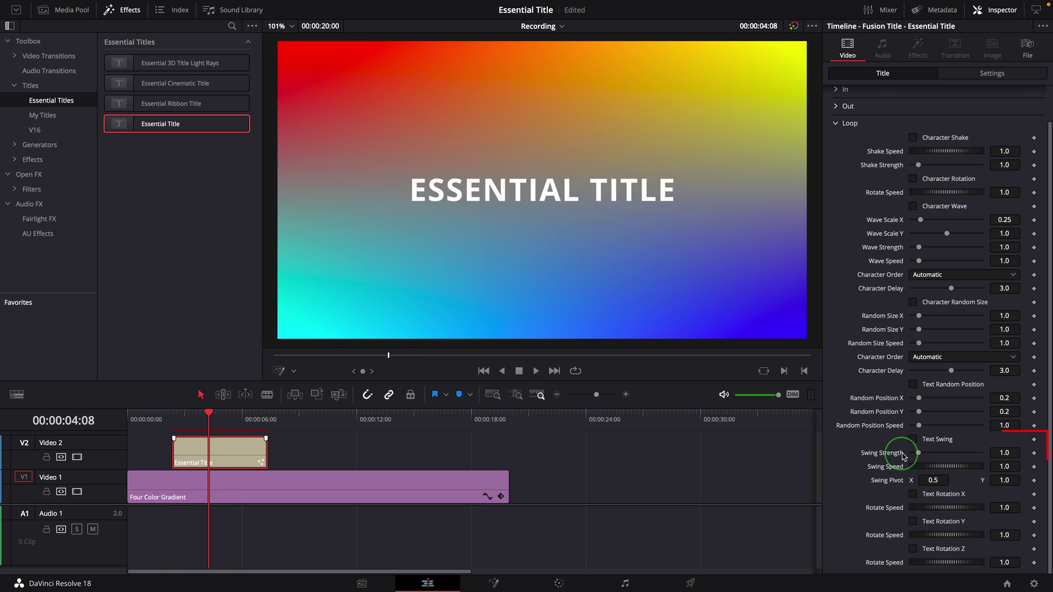
- Enable Text Swing and move the swing pivot to the title's left side
click(914, 439)
click(162, 418)
key(space)
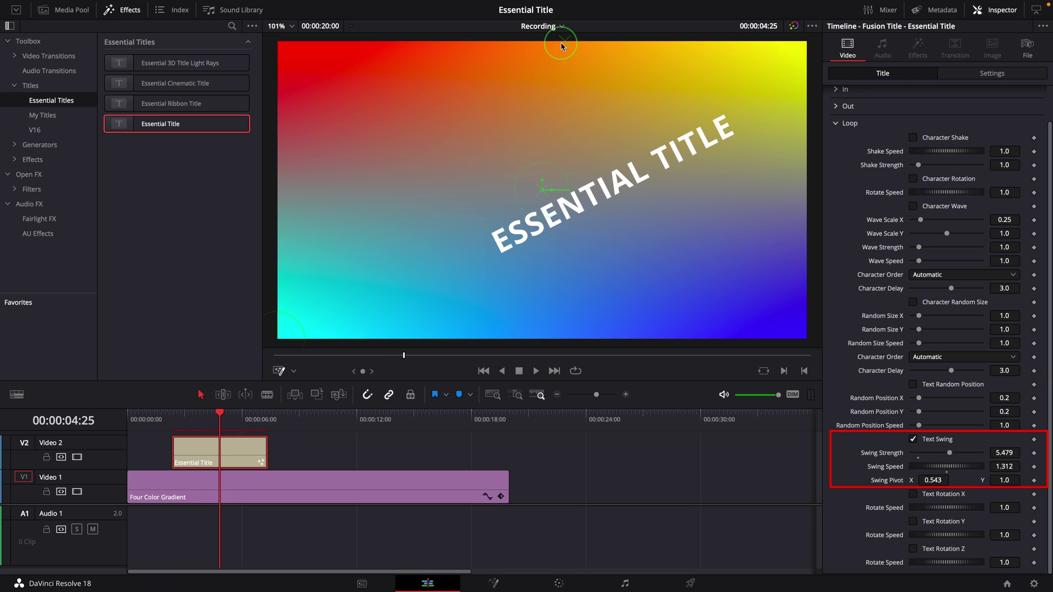
drag(565, 48, 400, 191)
click(171, 425)
key(space)
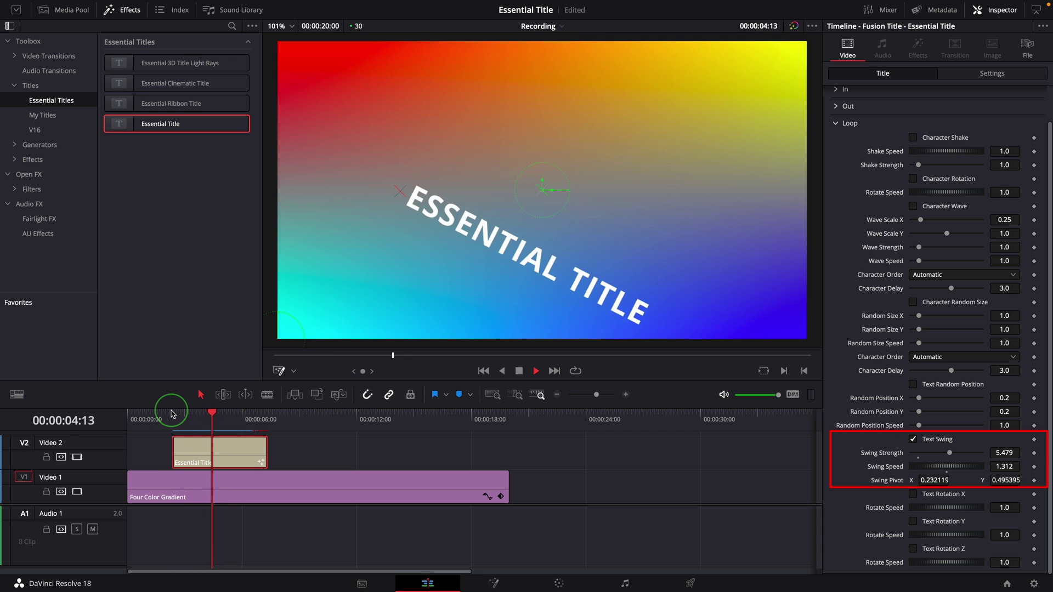
- Move the swing pivot to the title's centre and replay the swing
key(space)
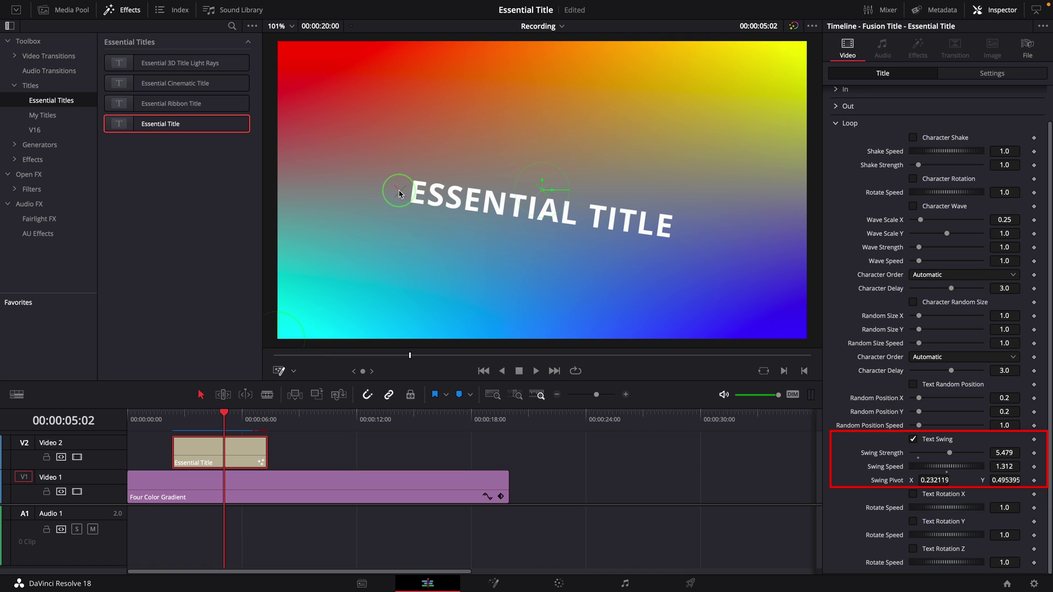
drag(401, 193, 546, 226)
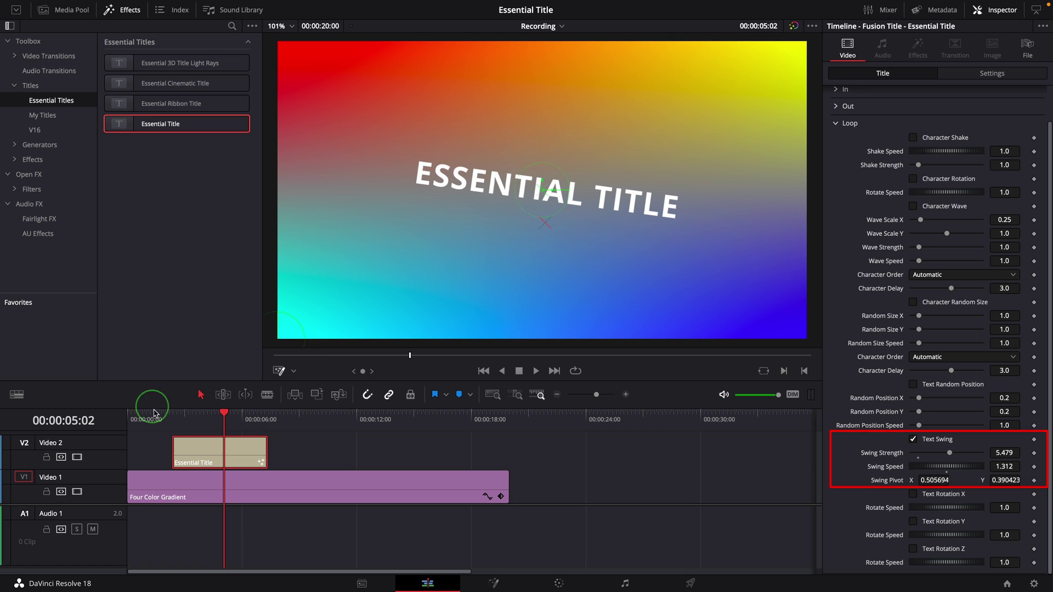
click(177, 418)
key(space)
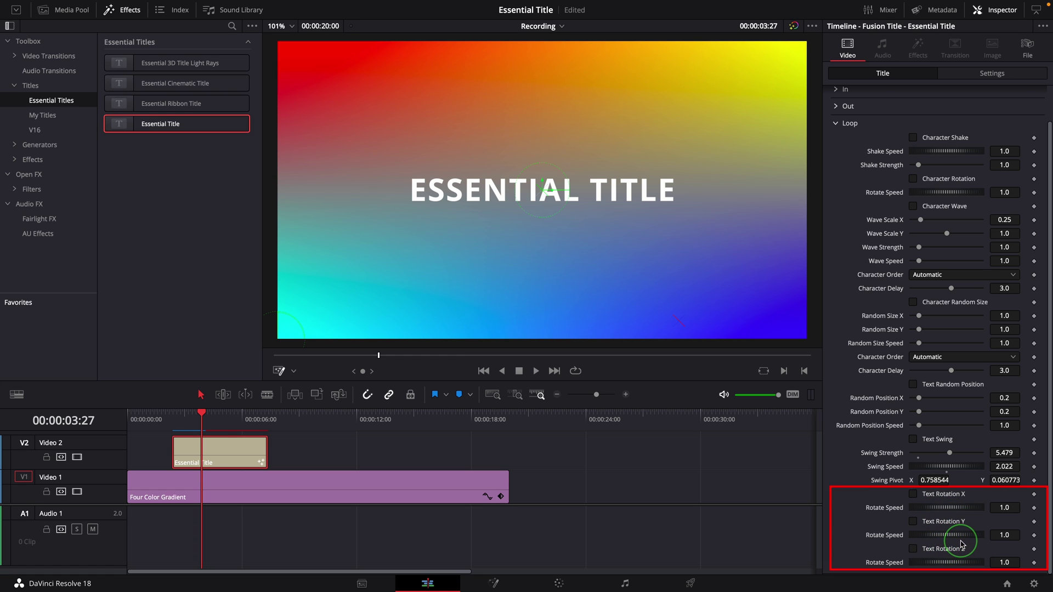
- Add Text Rotation Y and Z to the loop and preview the 3D spin
click(913, 521)
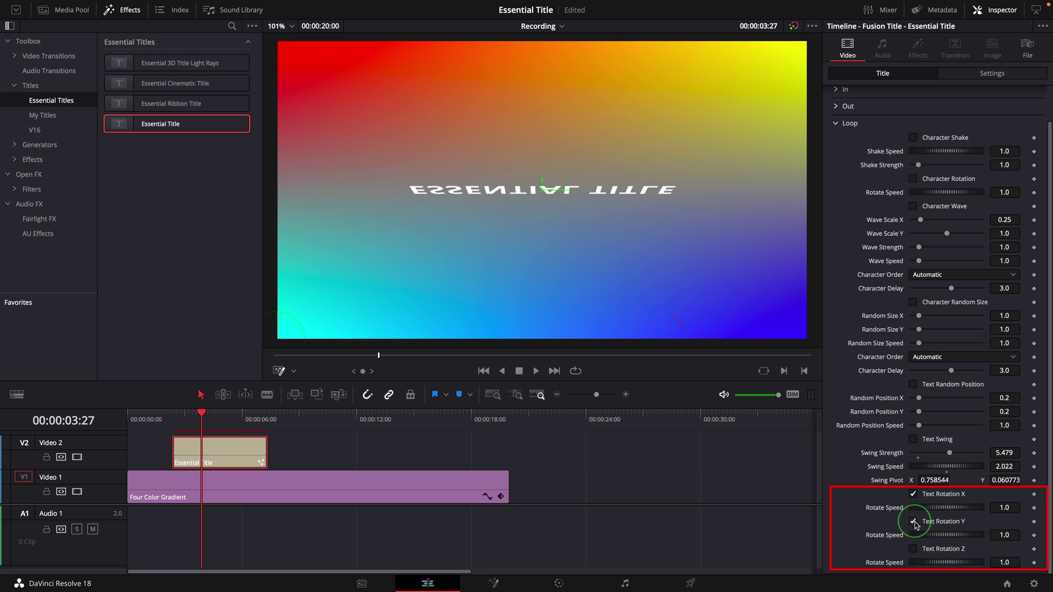
click(914, 549)
click(164, 419)
key(space)
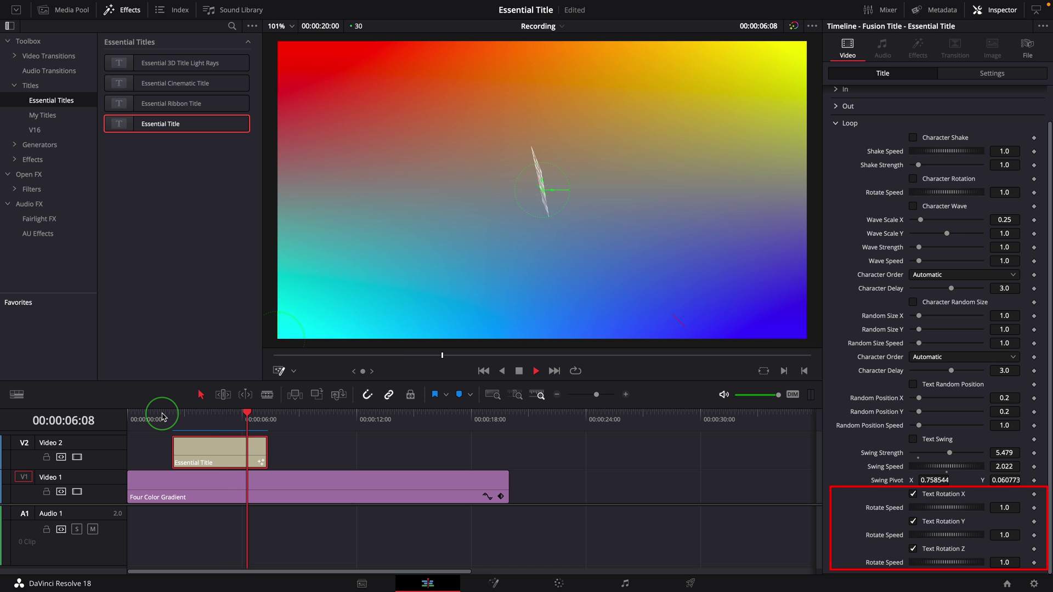
click(163, 418)
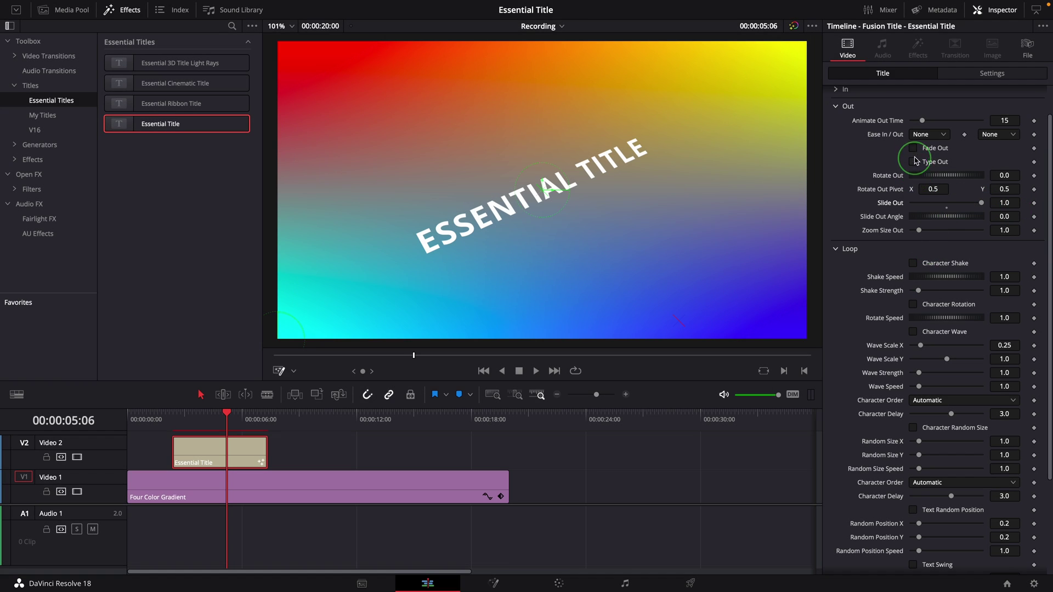
- Preview the Fade In with 360° Rotate In and Fade Out, then return to text Controls
click(838, 89)
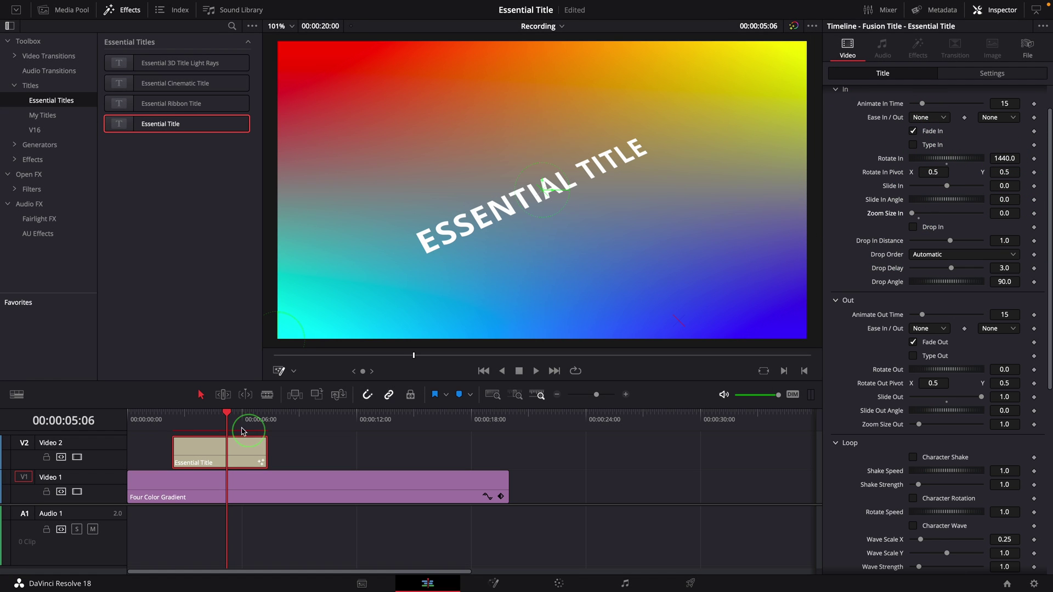
click(153, 419)
key(space)
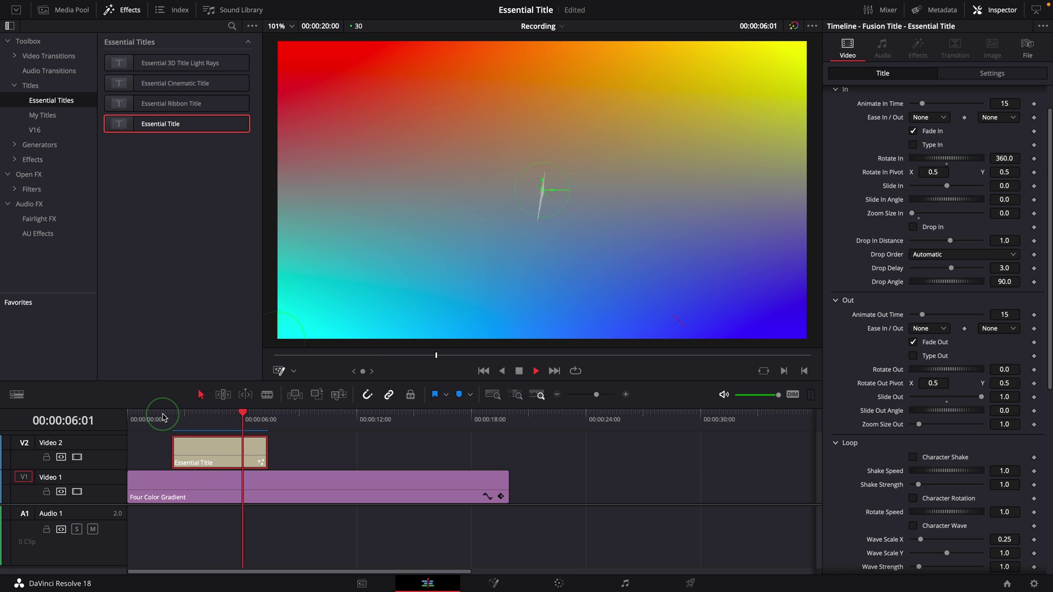
key(space)
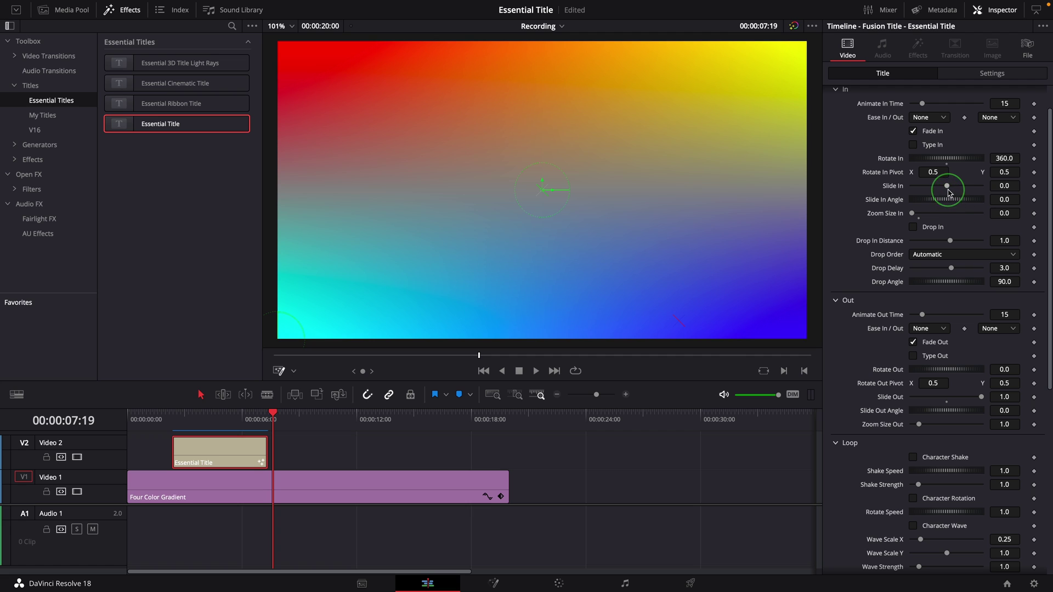
click(935, 309)
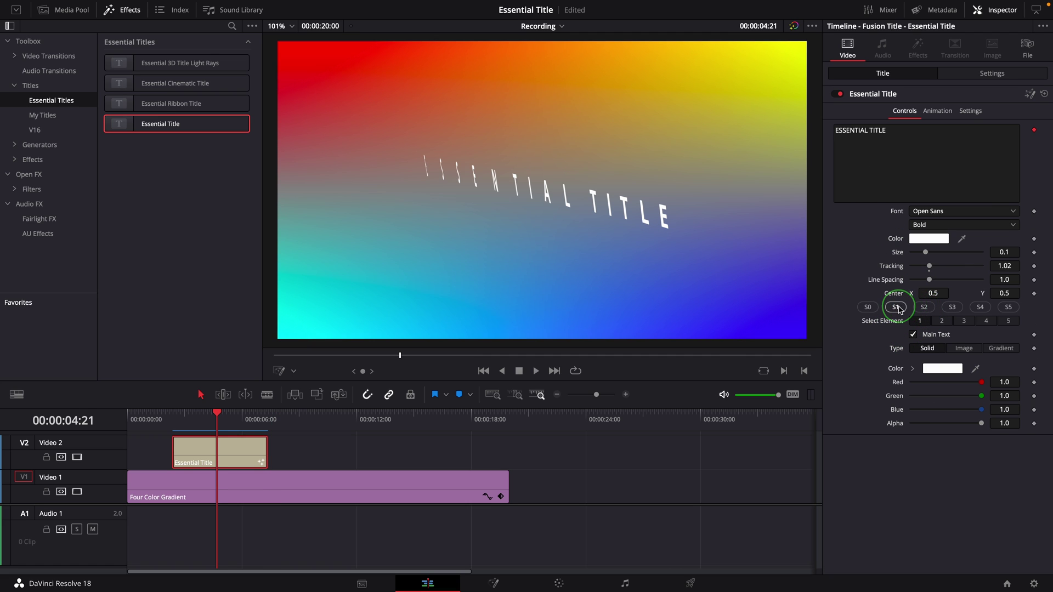
- Select the Element 3 shadow, then enable the orange background box on Element 5
click(952, 309)
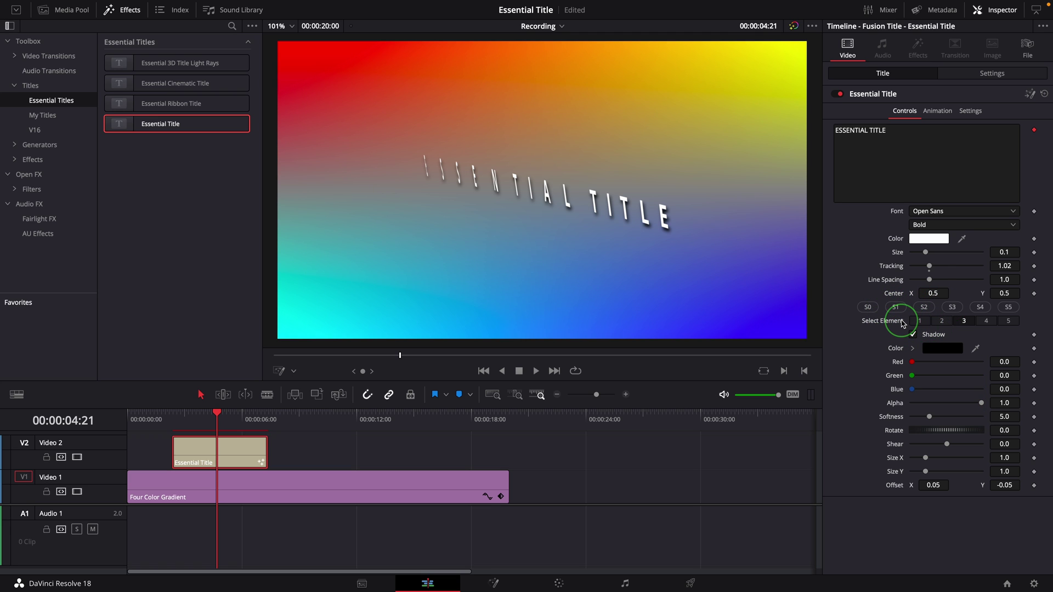
click(1006, 322)
click(914, 335)
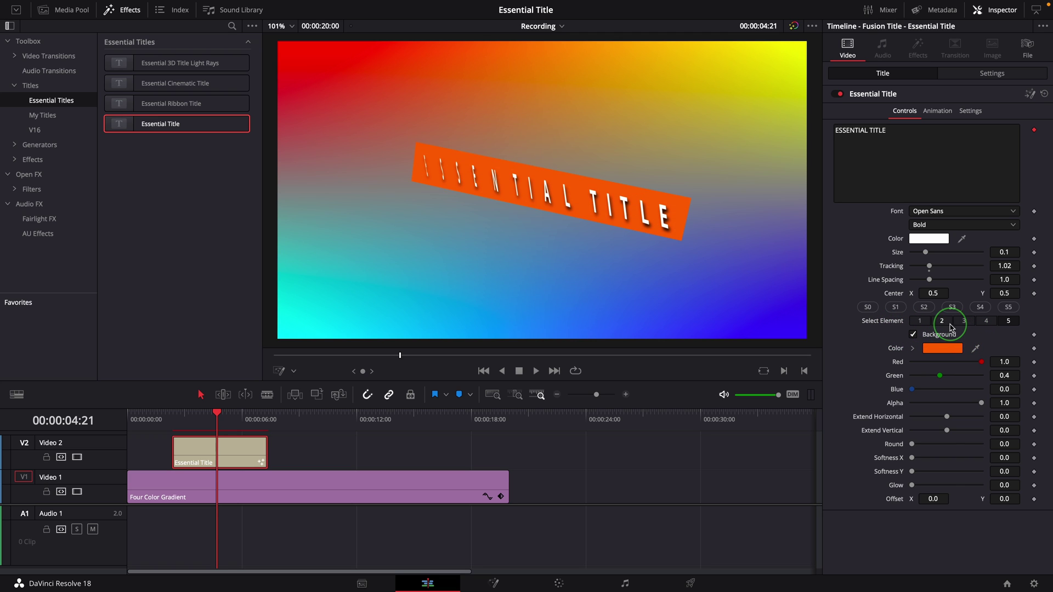
- Enable the yellow border on Element 4 and play the finished title
click(983, 323)
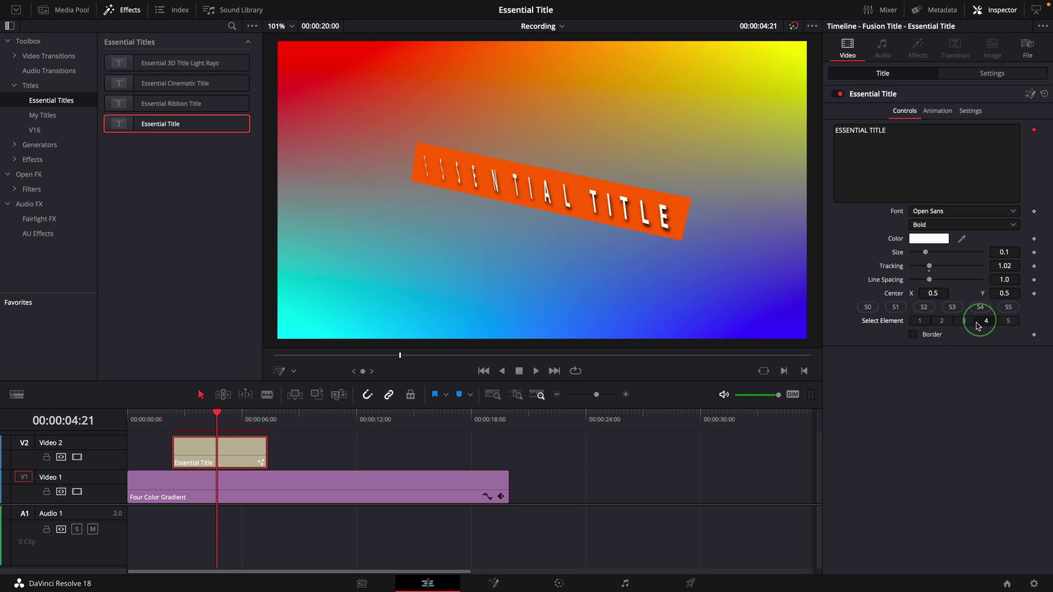
click(914, 335)
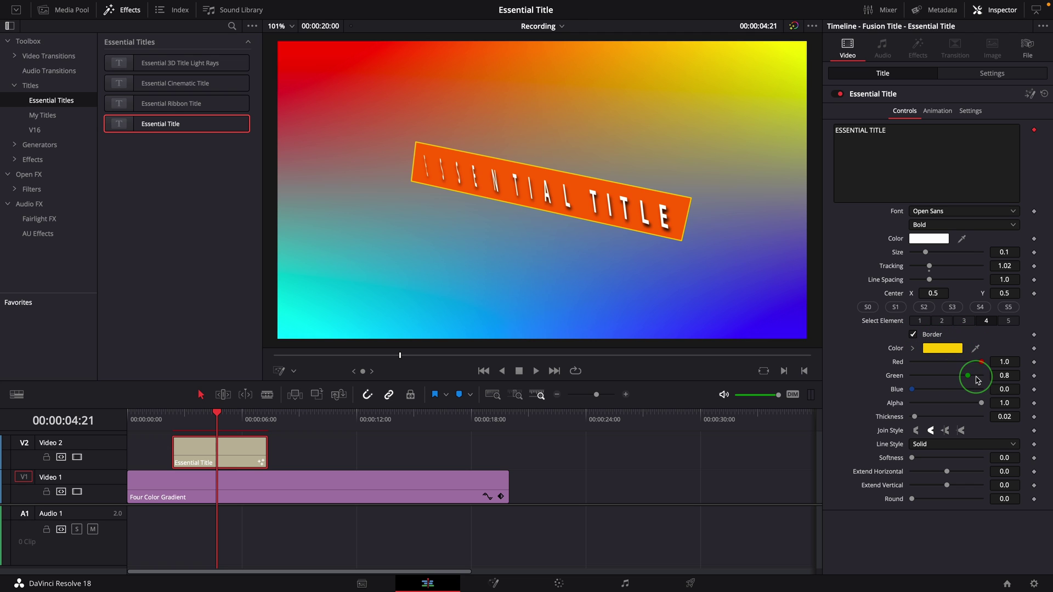
click(175, 420)
key(space)
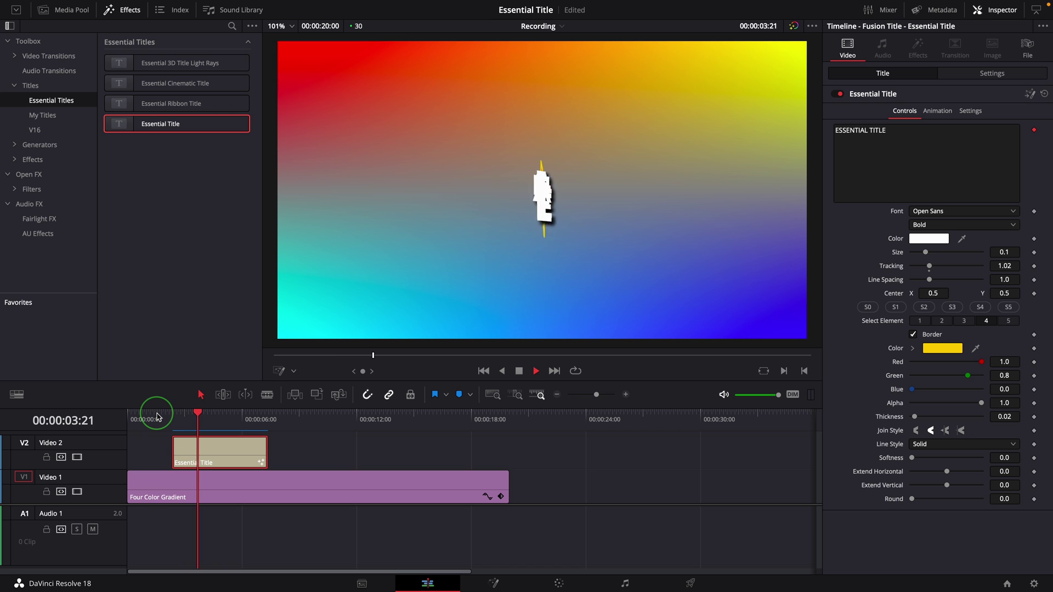